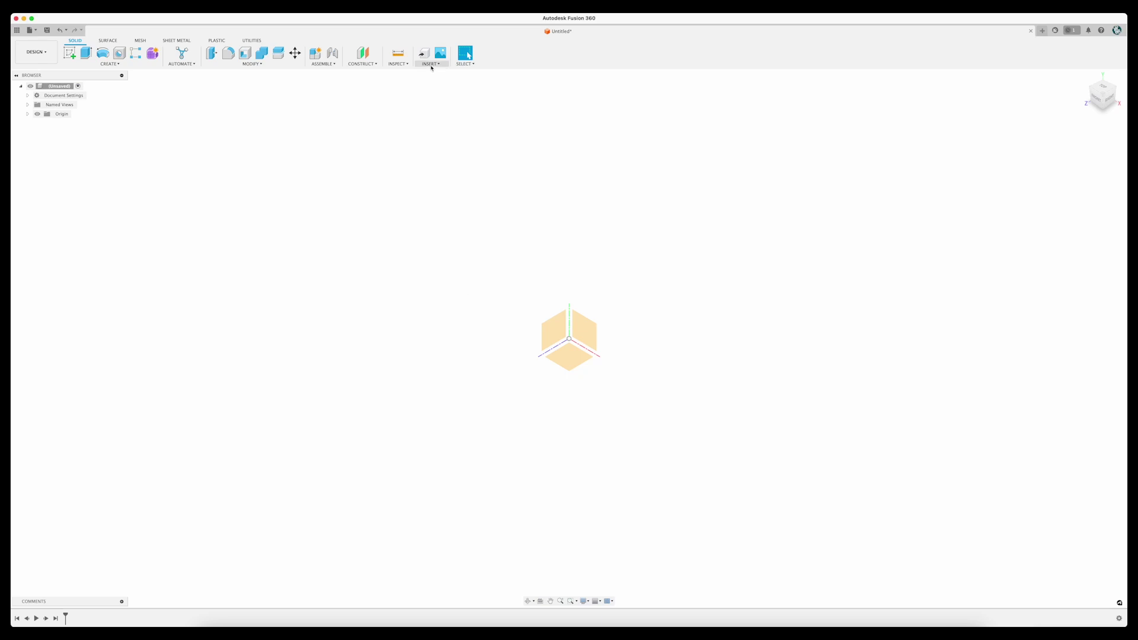
- Insert the obiwankenobi lightsaber image as a canvas on the front XY origin plane
left_click(431, 64)
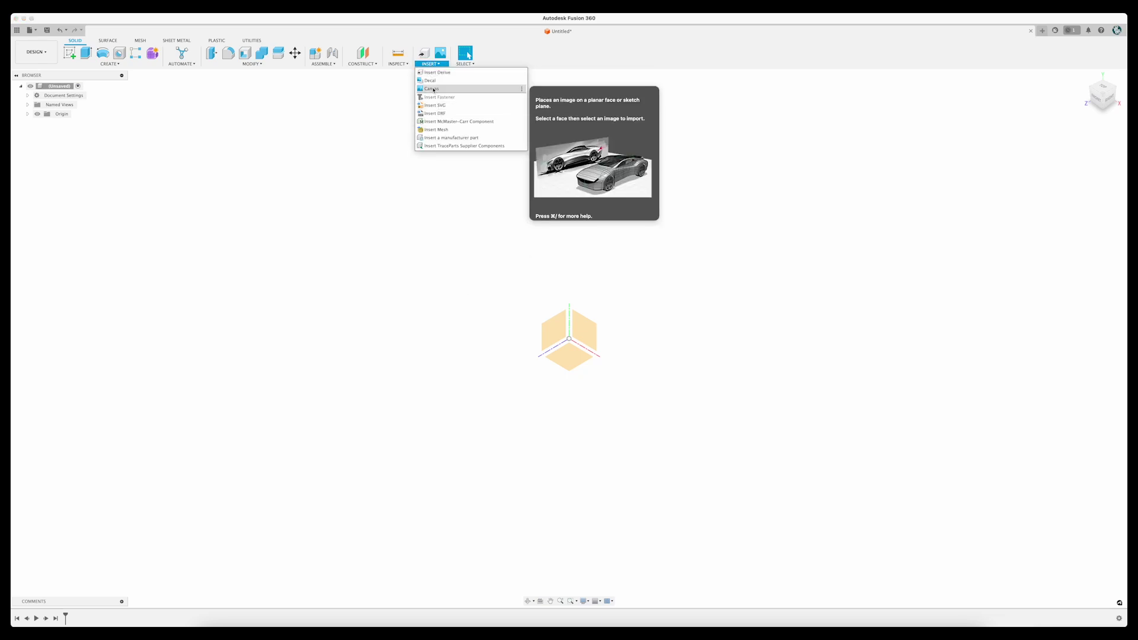
left_click(433, 90)
left_click(492, 403)
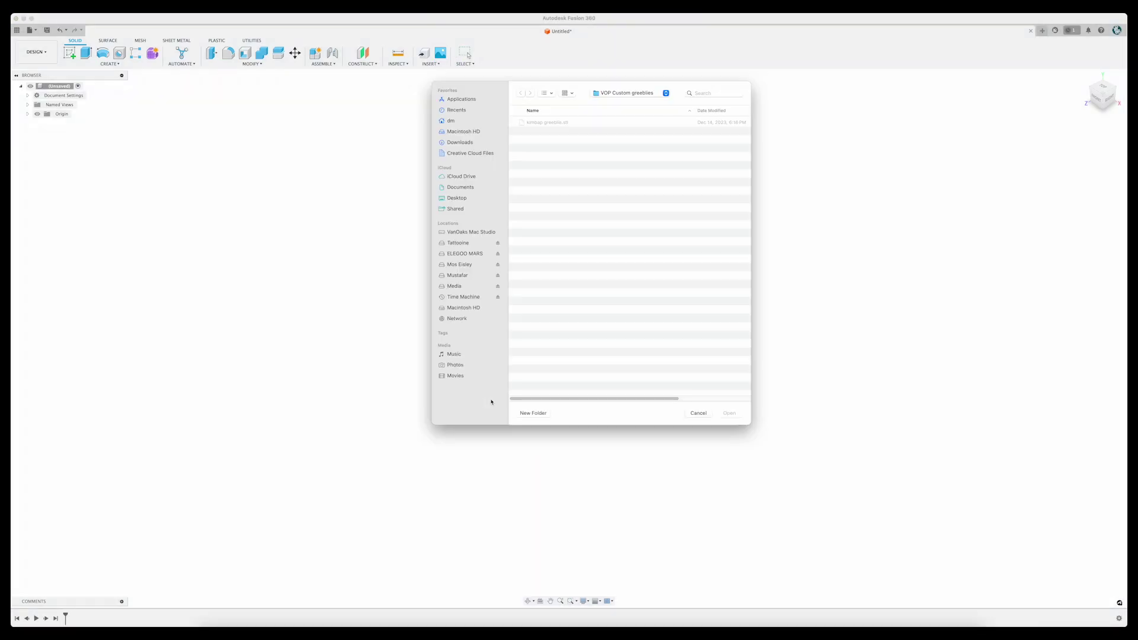
left_click(456, 274)
double_click(527, 157)
double_click(541, 123)
double_click(543, 124)
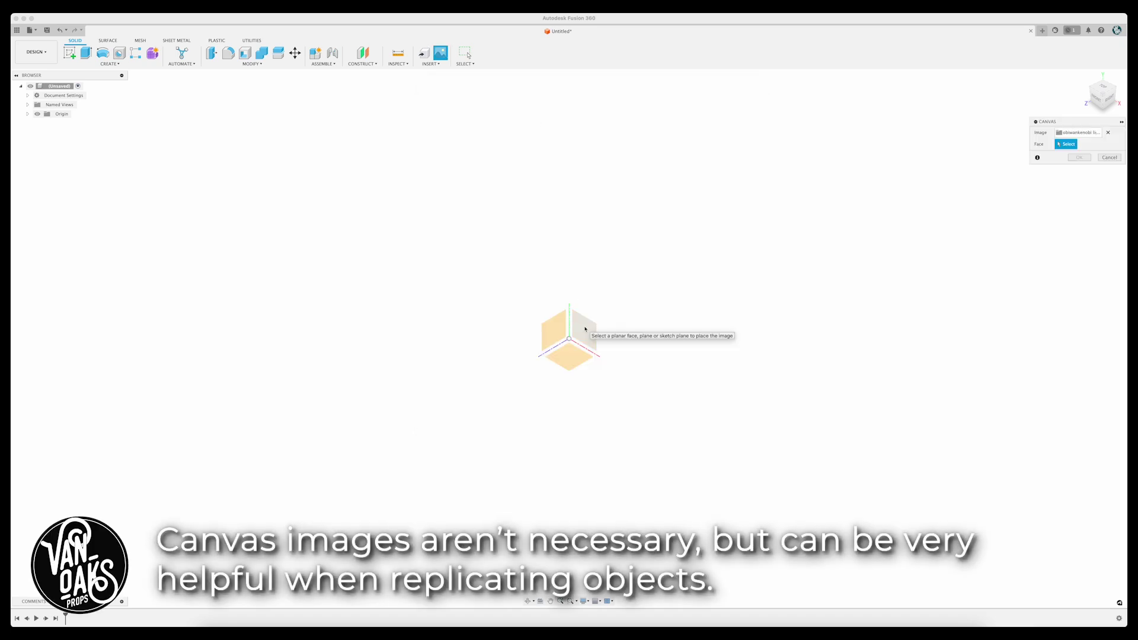
left_click(583, 329)
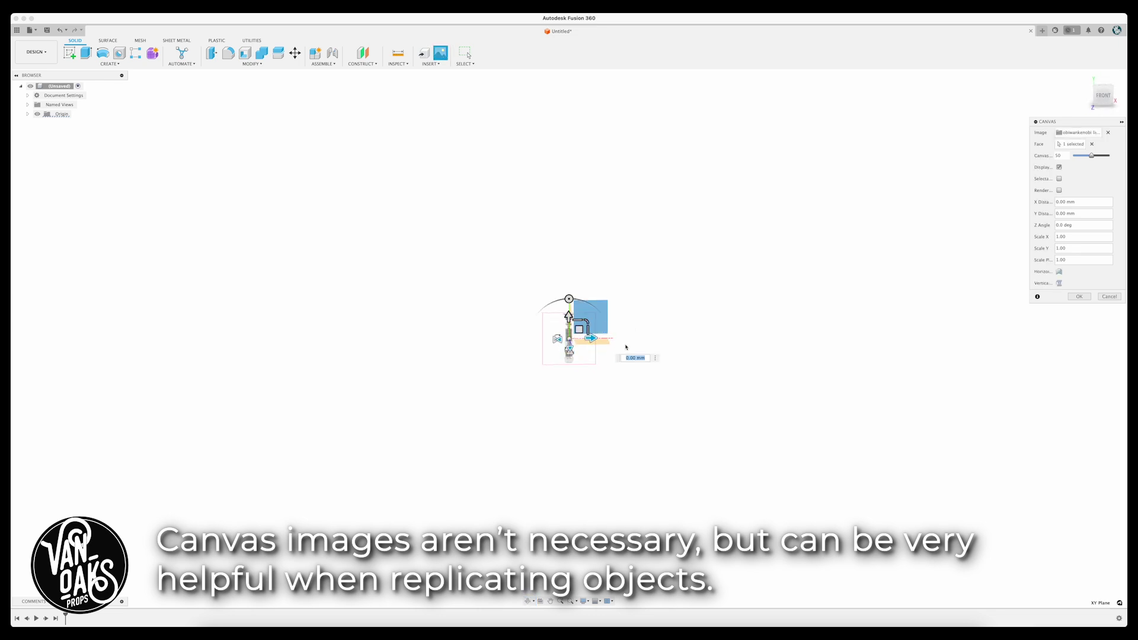
- Move the canvas up along Y until the base of the hilt sits on the origin, and accept its placement
middle_click_drag(541, 308, 743, 343)
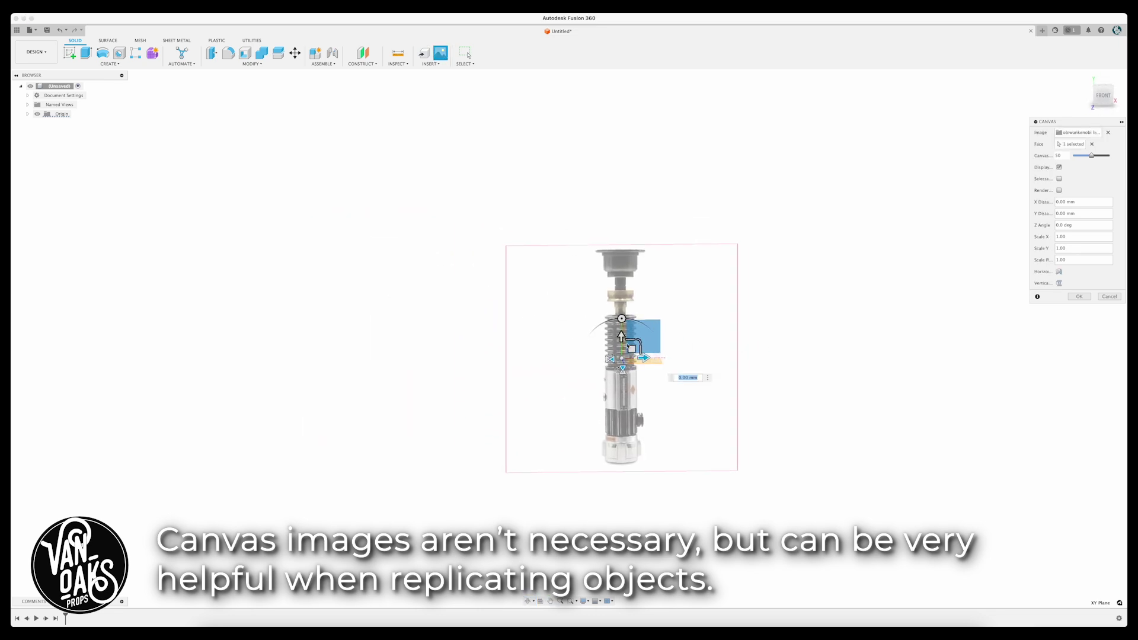
left_click_drag(619, 335, 622, 230)
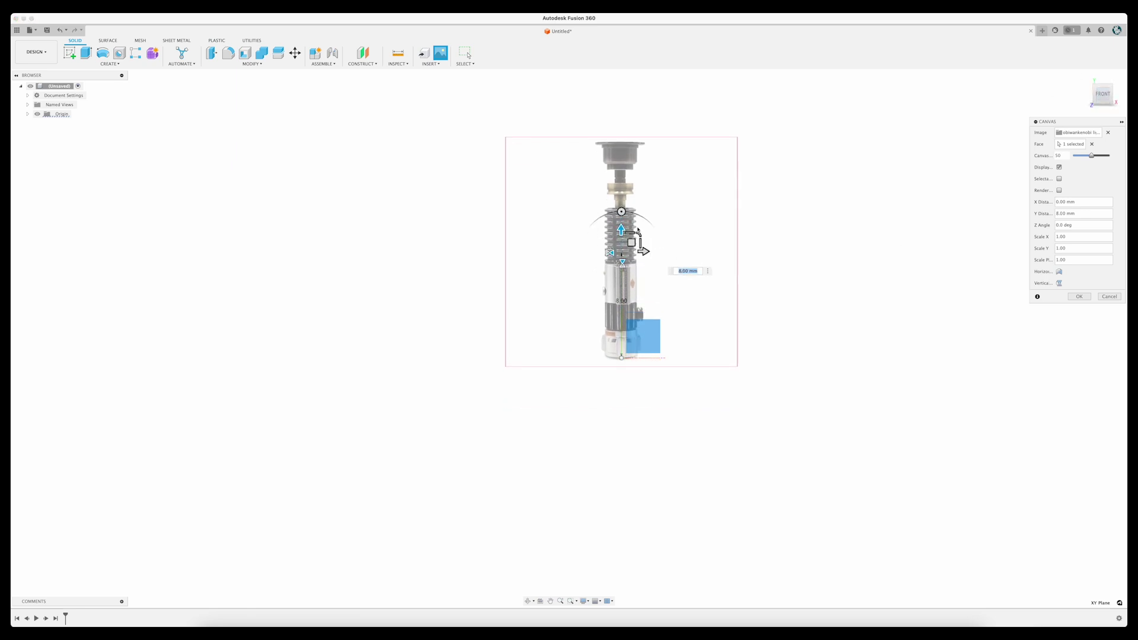
left_click(1079, 296)
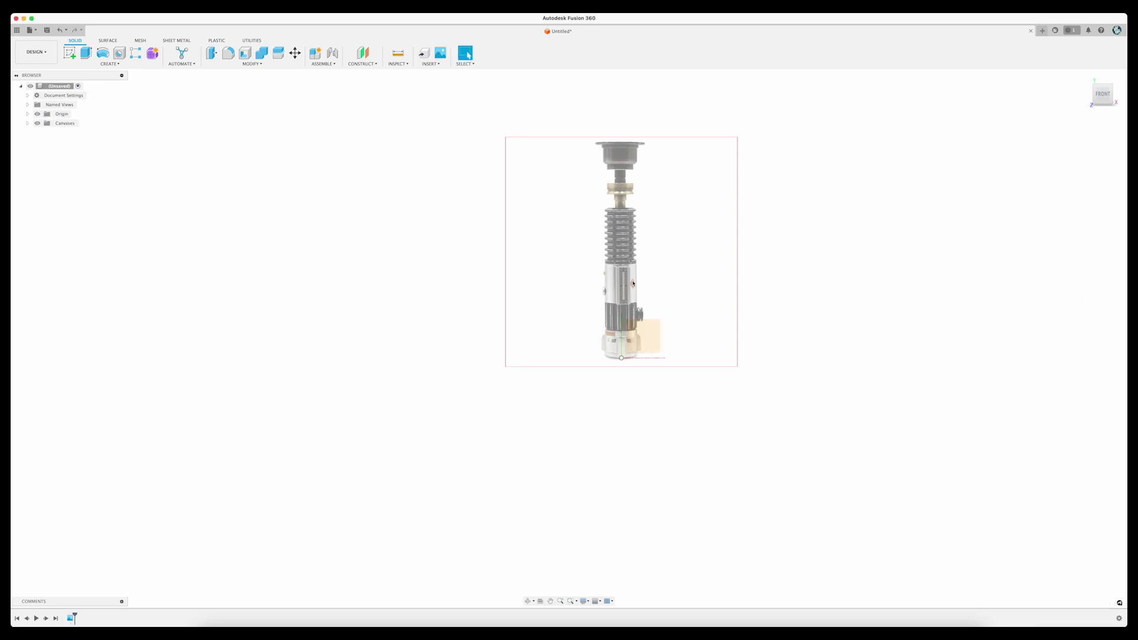
- Calibrate the lightsaber canvas by measuring between the two side edges of the silver body section and entering its real width
left_click(27, 123)
left_click(80, 133)
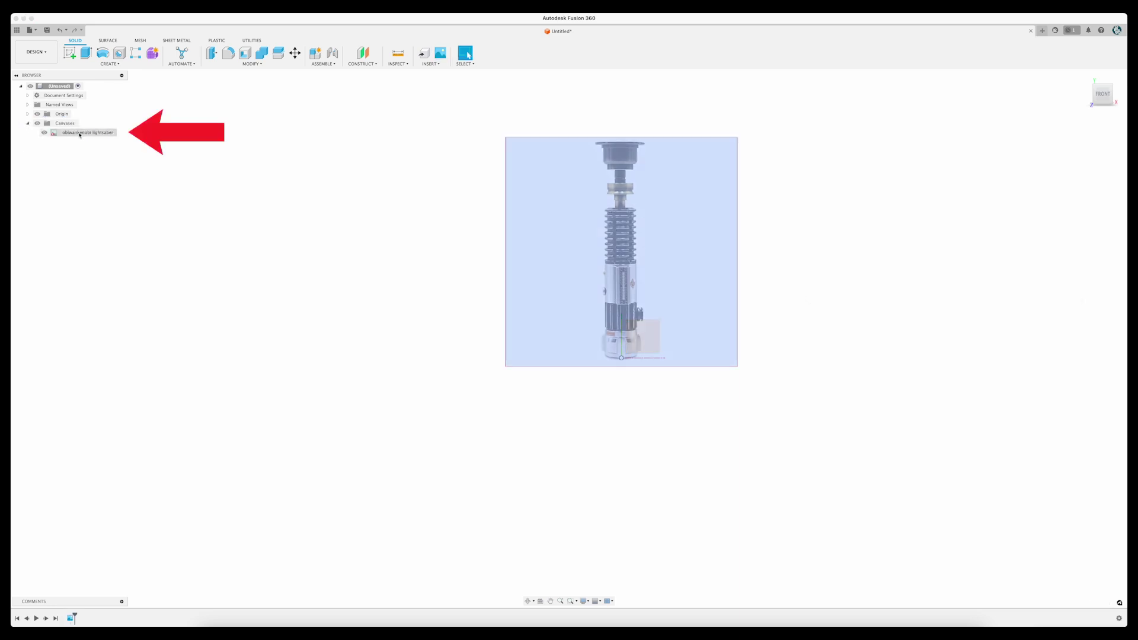
right_click(80, 132)
left_click(103, 158)
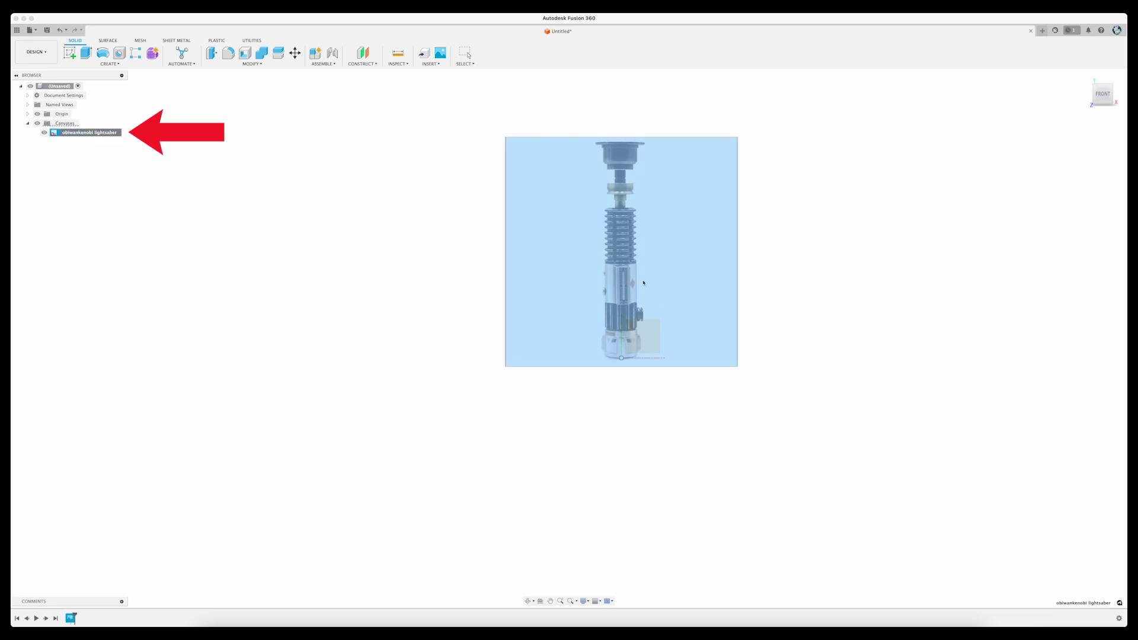
scroll(621, 277, "up", 5)
scroll(622, 278, "up", 3)
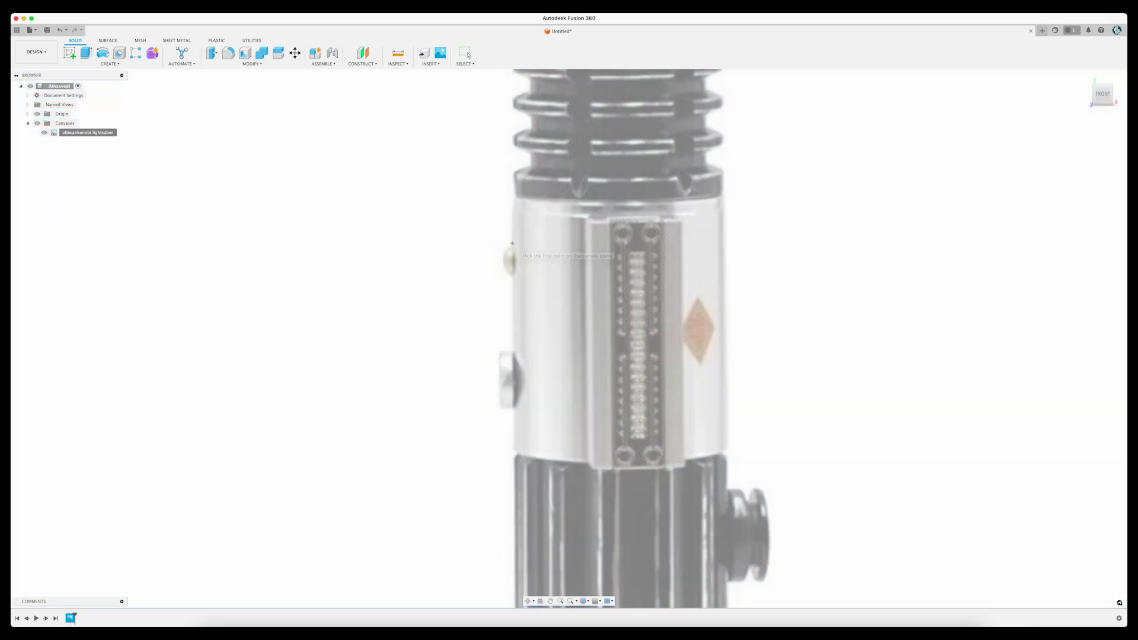
left_click(513, 245)
left_click(723, 245)
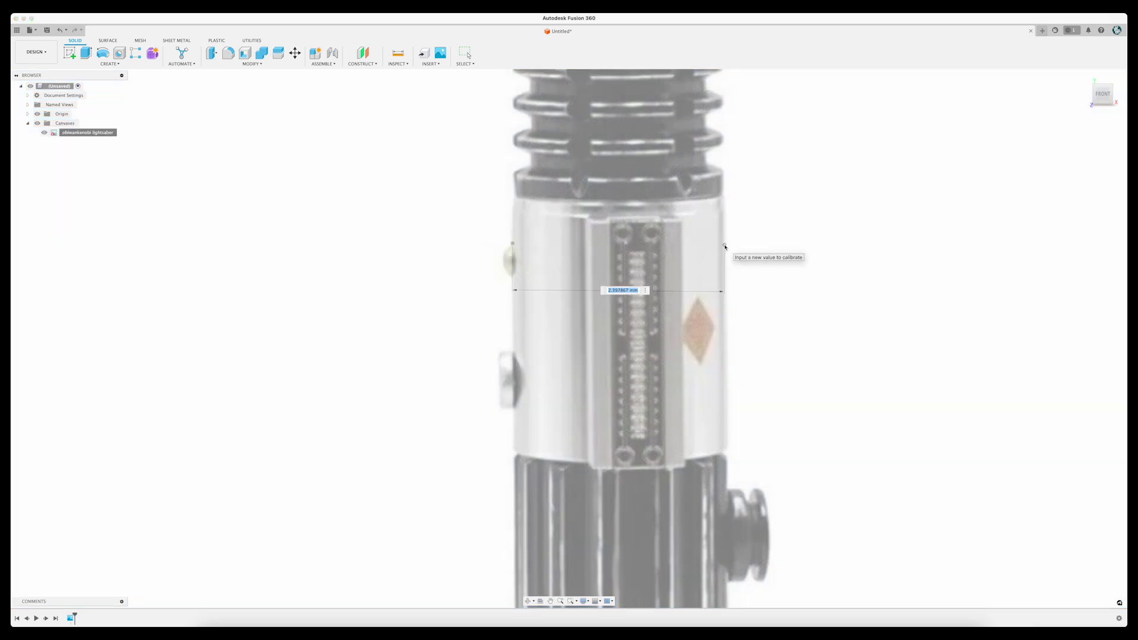
type("3")
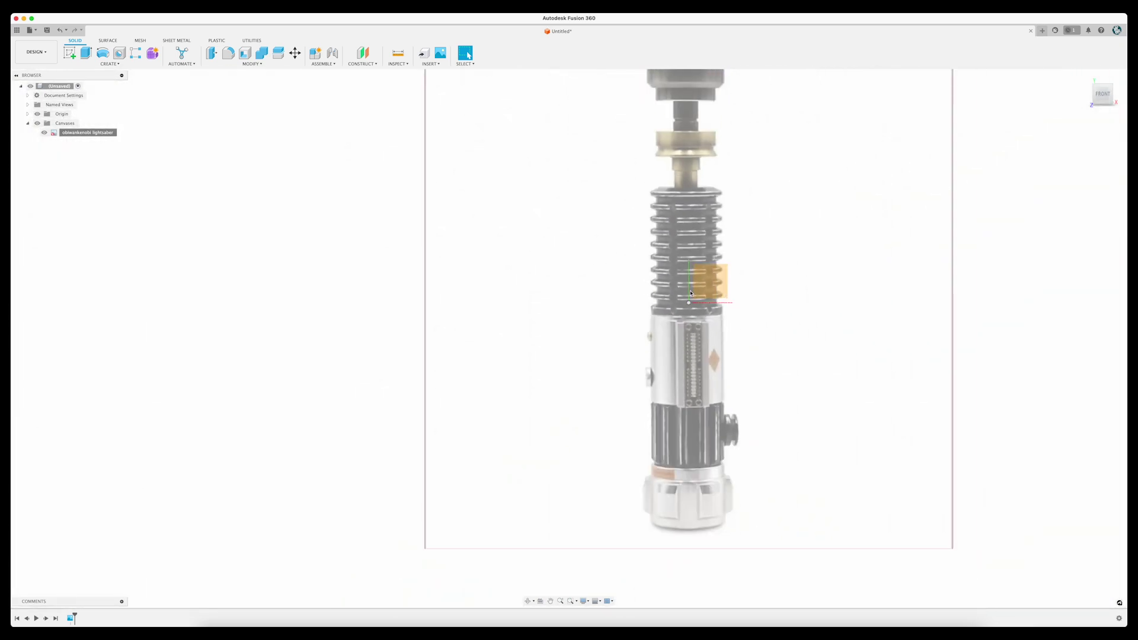
- Start a sketch on the front XY plane and draw a vertical centre line from the origin to just above the canvas
scroll(690, 293, "down", 5)
middle_click_drag(690, 295, 606, 318)
scroll(608, 320, "up", 5)
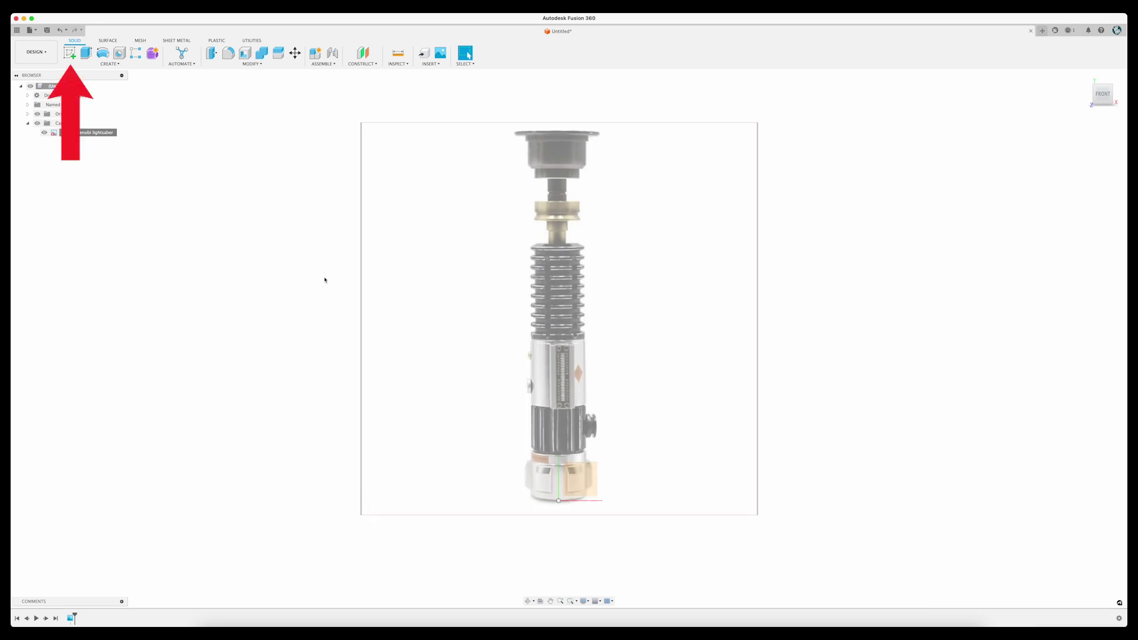
left_click(69, 53)
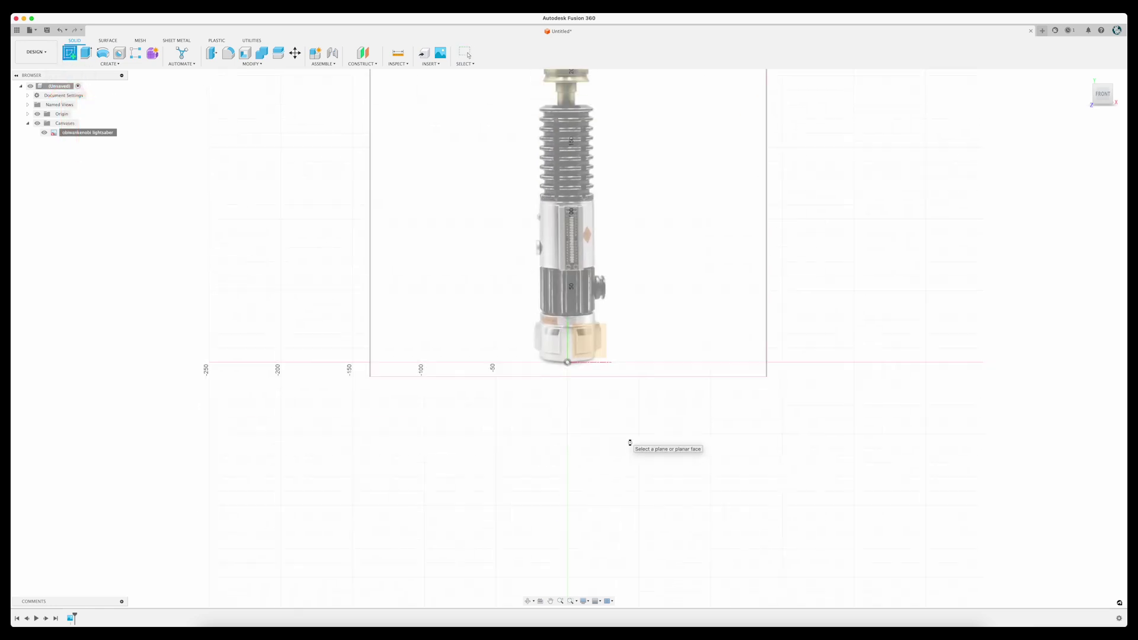
scroll(648, 277, "down", 1)
middle_click_drag(648, 277, 615, 445)
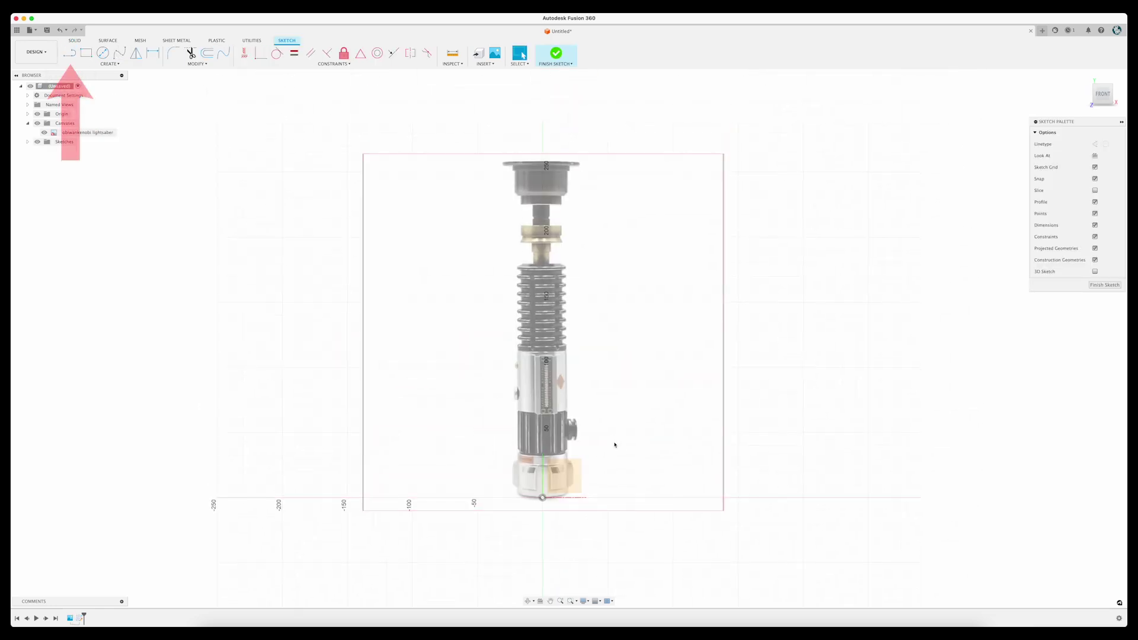
left_click(69, 55)
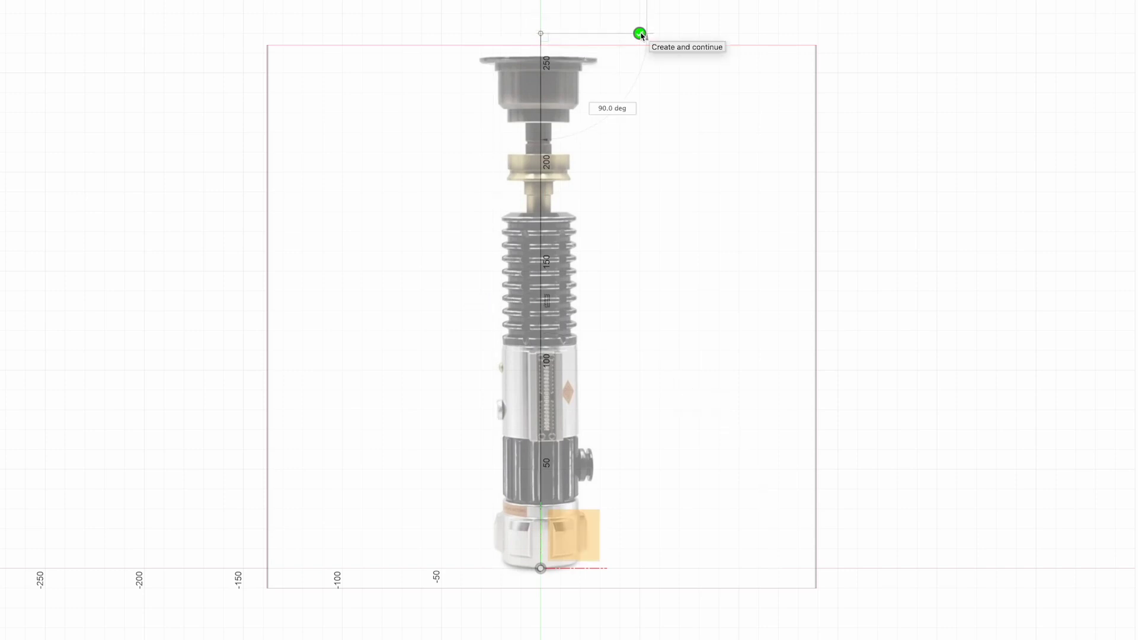
left_click(640, 34)
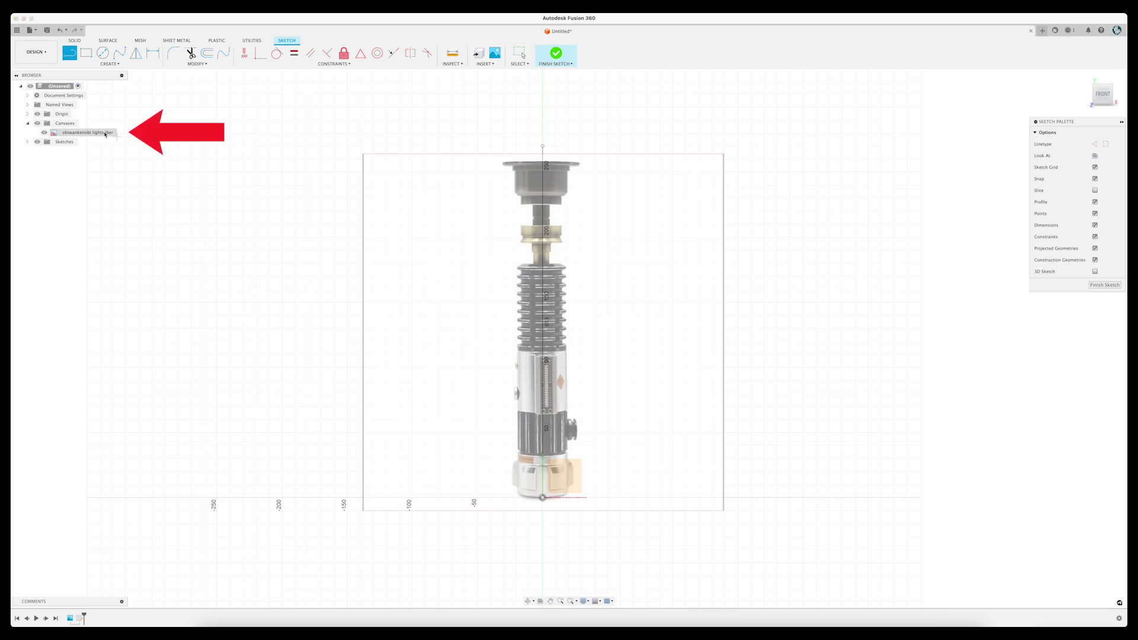
- Edit the lightsaber canvas and set its X distance to 0.75 mm to centre the hilt on the vertical line
key("Escape")
right_click(95, 133)
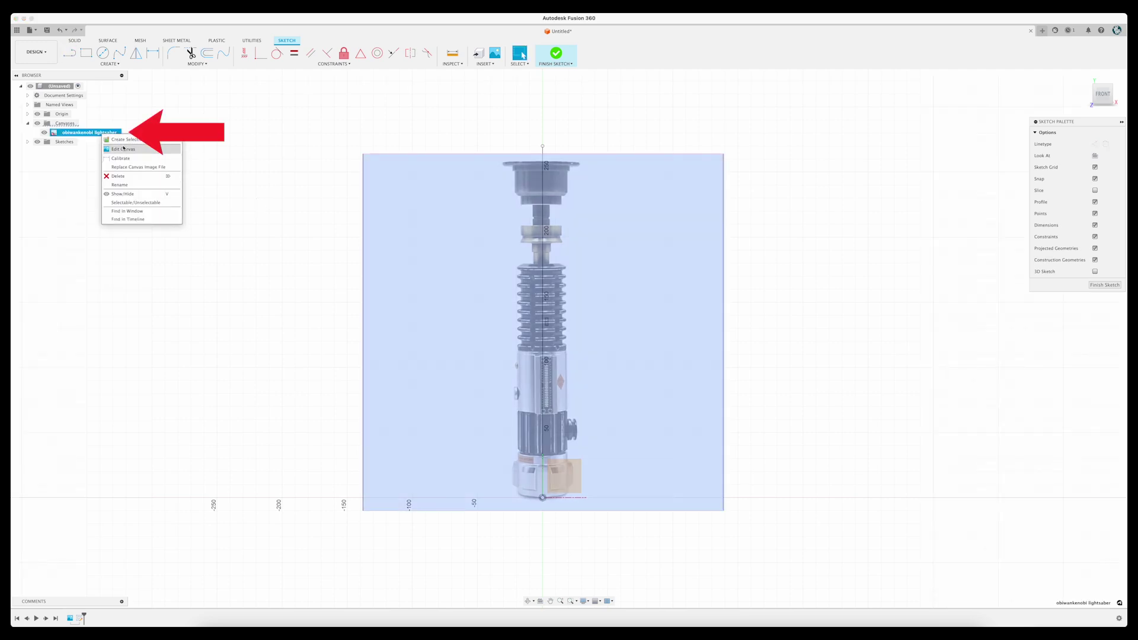
left_click(122, 150)
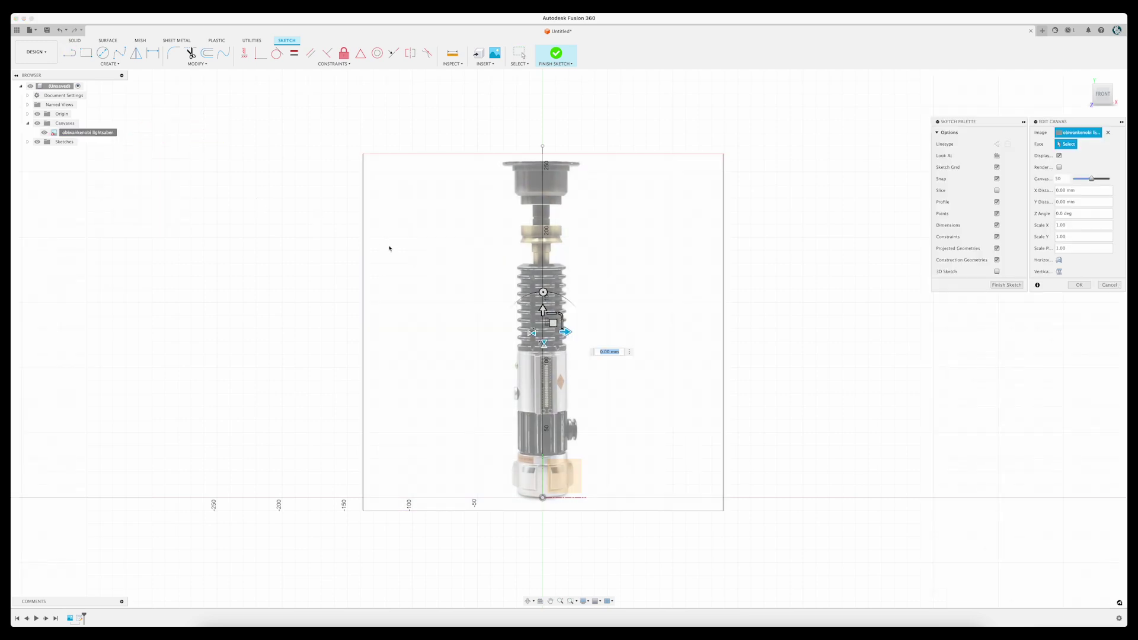
key("BackSpace")
type(".5")
key("Return")
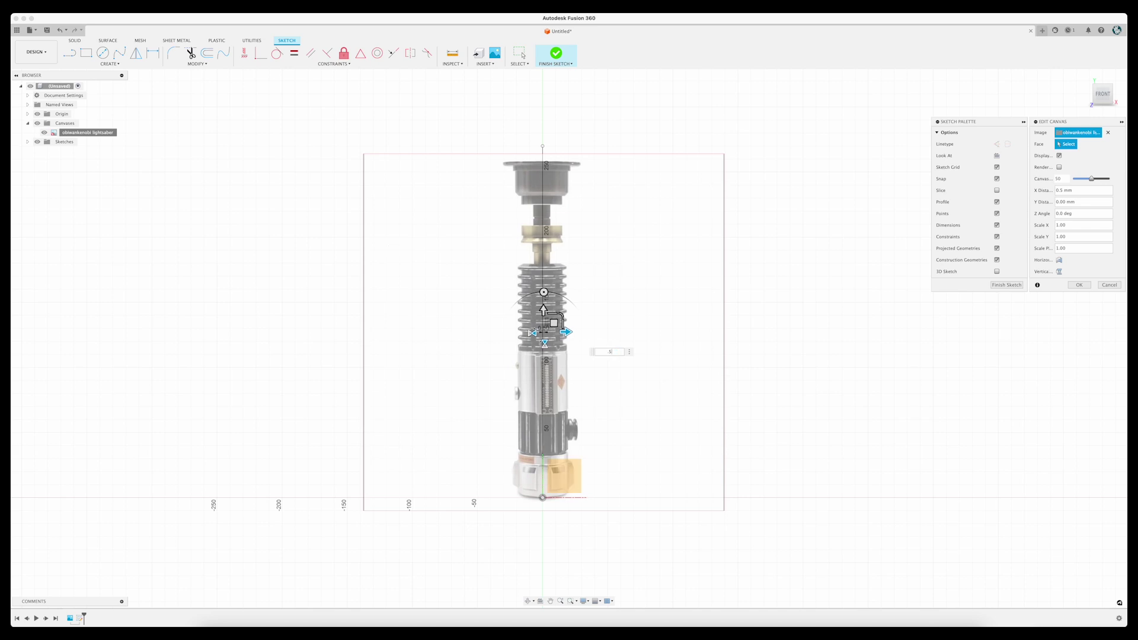
type(".75")
key("Return")
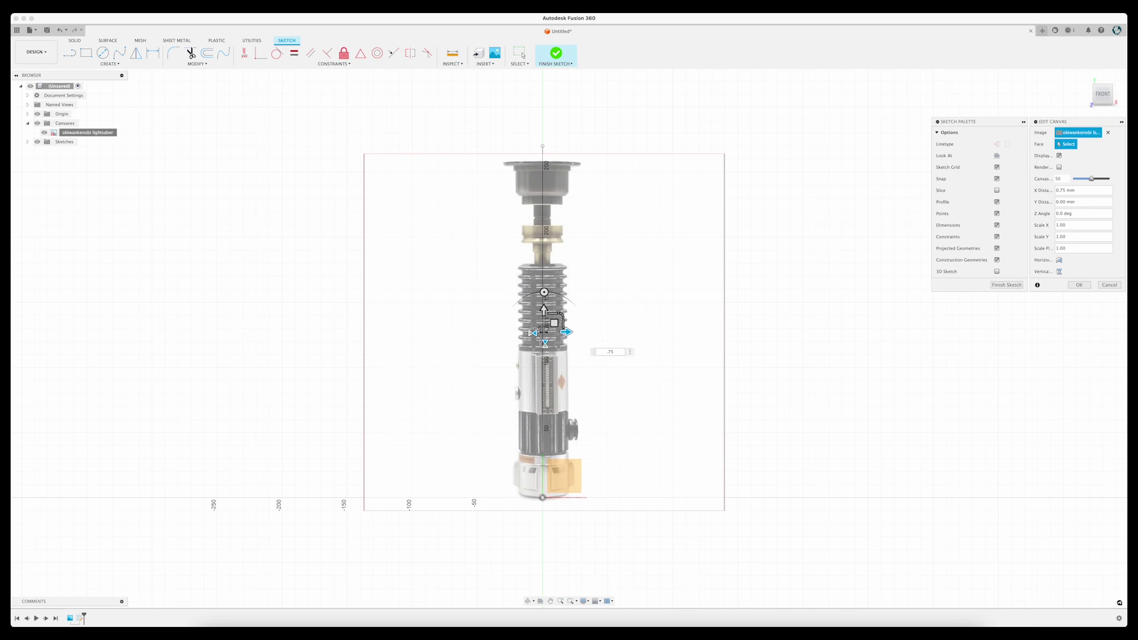
key("Return")
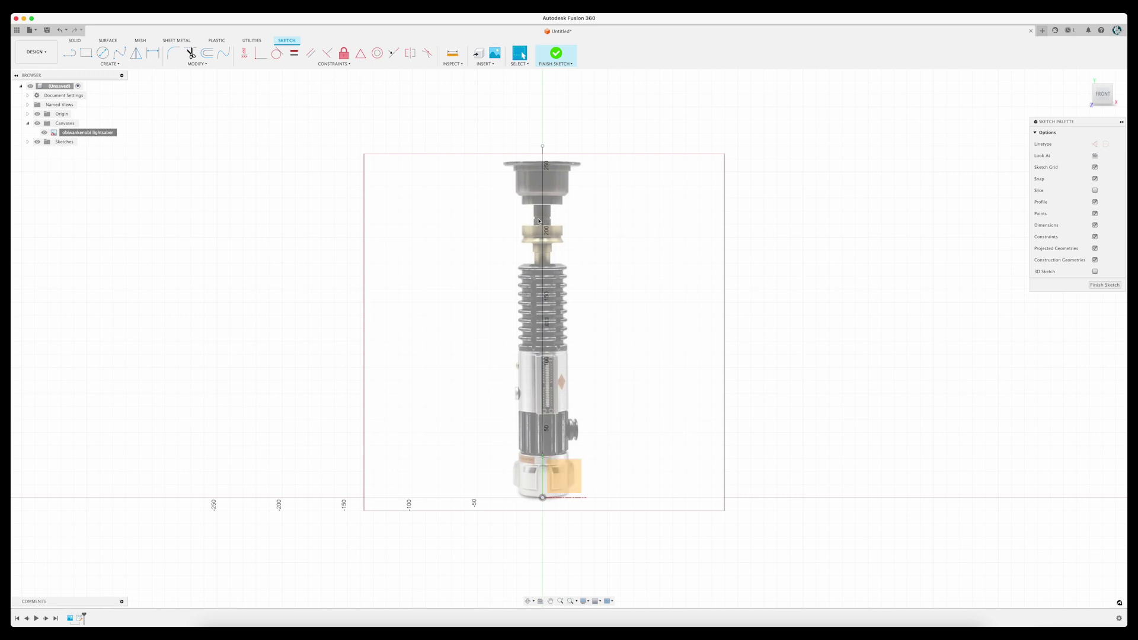
- Trace the emitter's top flange with a horizontal line across its upper edge and a short vertical line for its right-side thickness
left_click(74, 55)
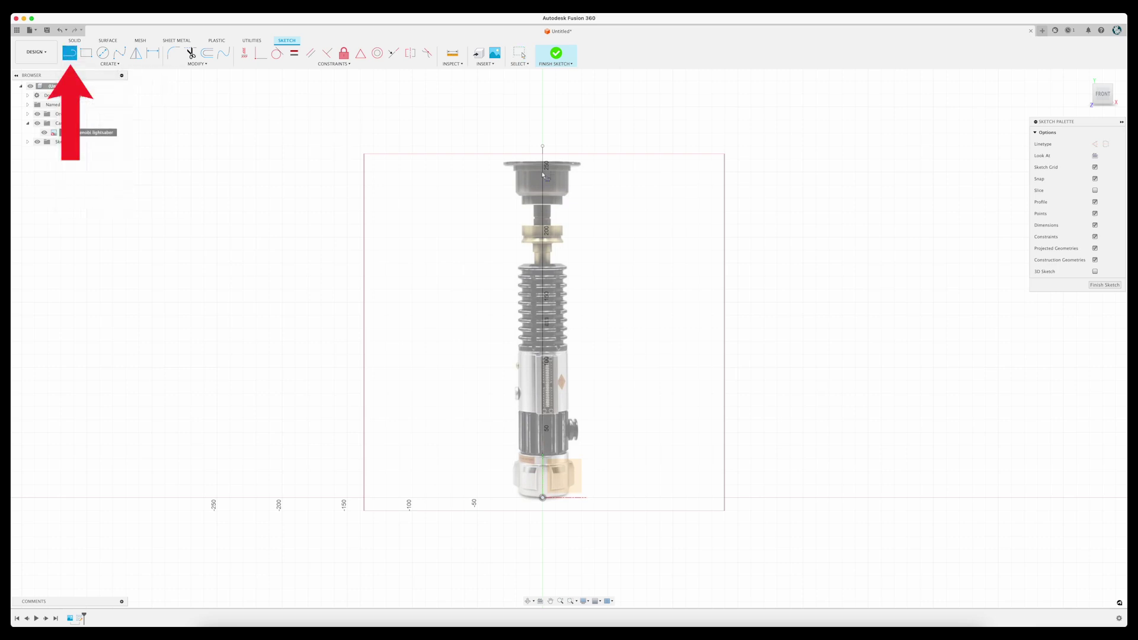
scroll(542, 178, "up", 8)
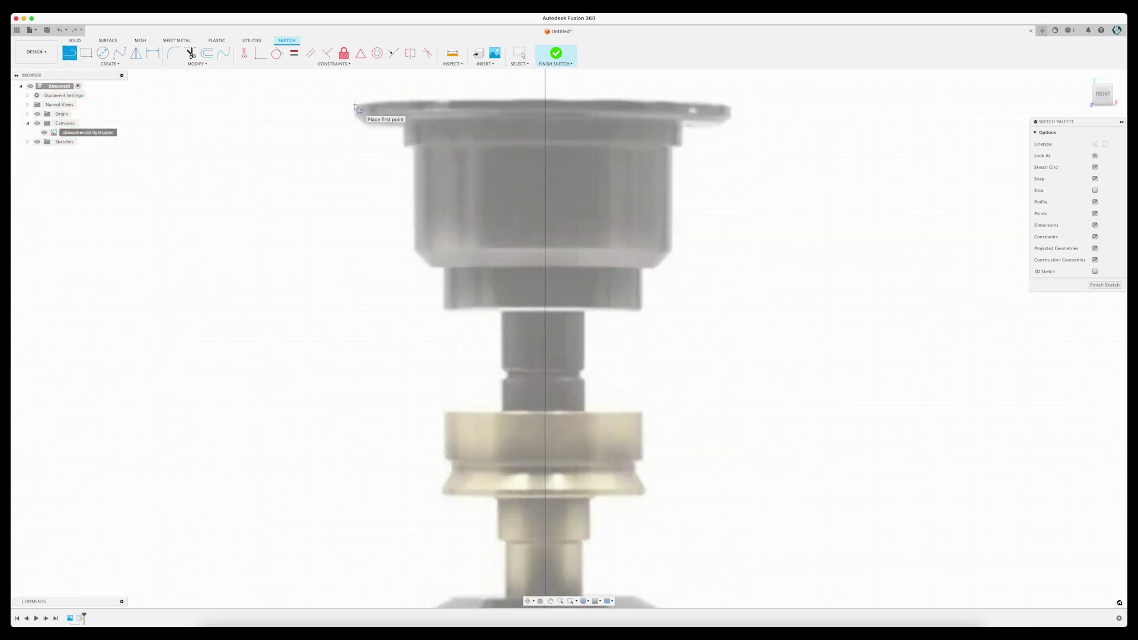
left_click(356, 105)
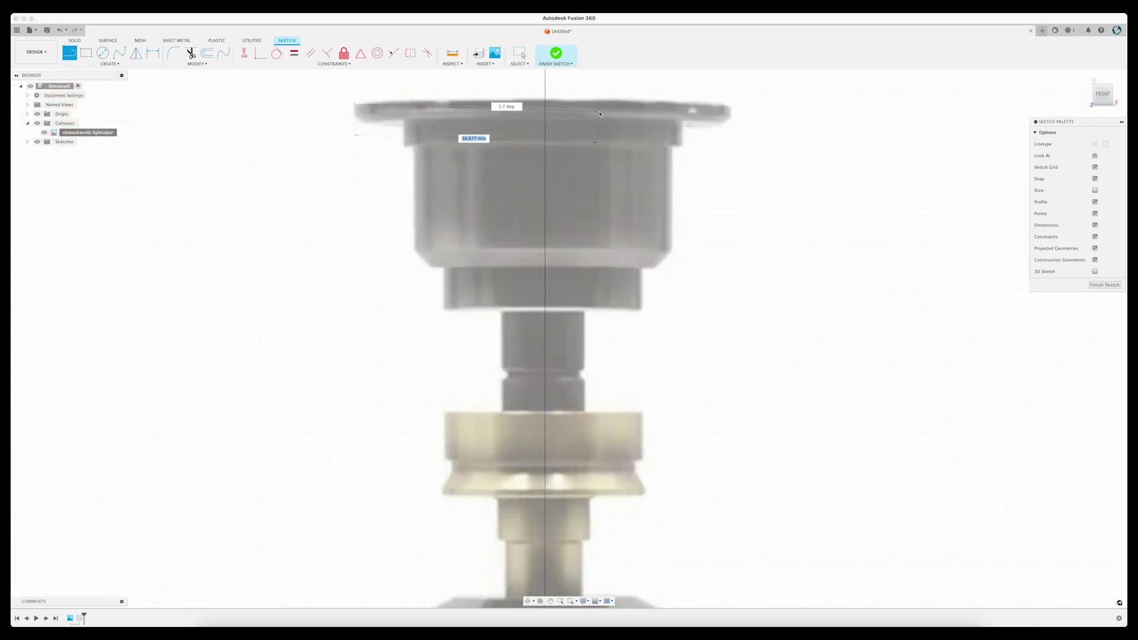
left_click(731, 107)
key("Escape")
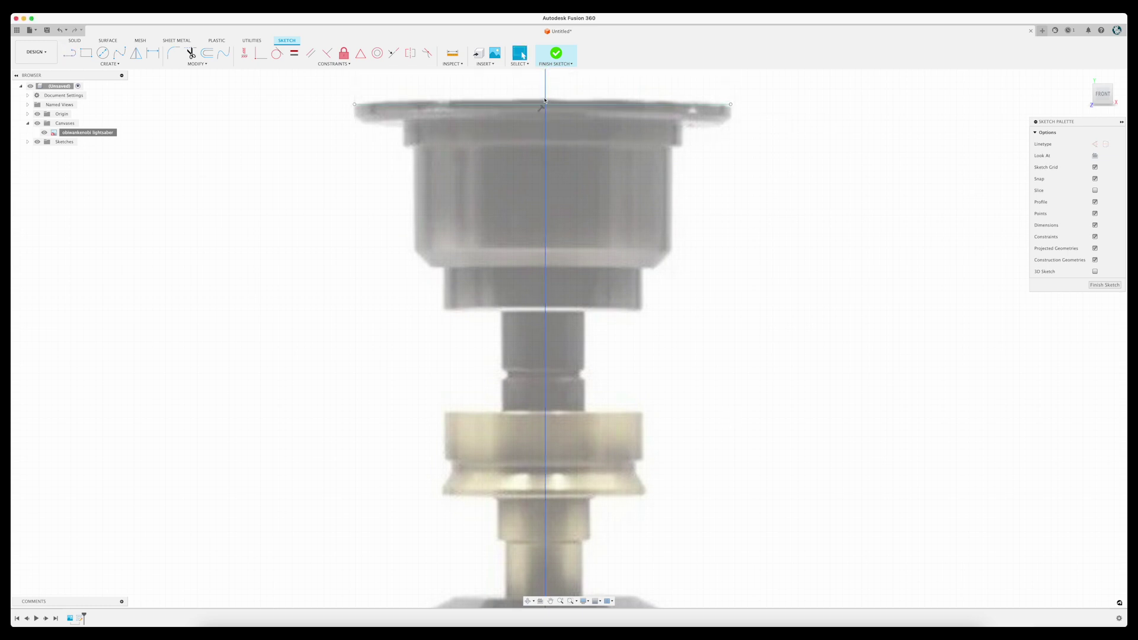
key("l")
left_click(731, 105)
left_click(731, 120)
key("Escape")
- Trace the width and height of the emitter's collar and of the main cup below it with horizontal and vertical lines
key("l")
left_click(404, 121)
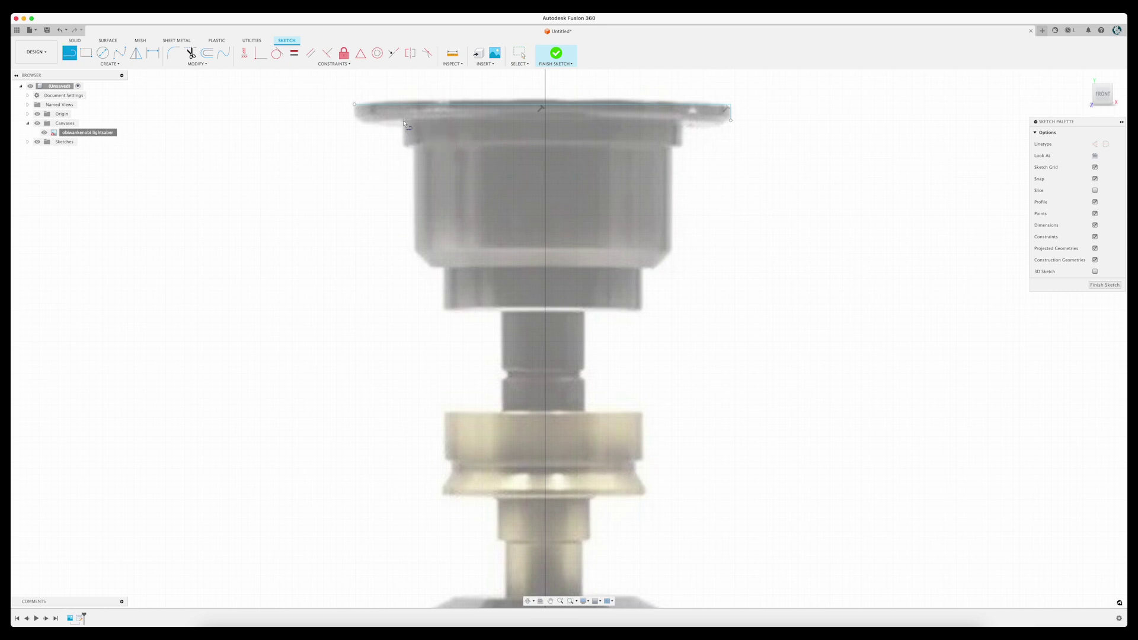
left_click(682, 121)
left_click(682, 146)
left_click(671, 148)
double_click(671, 269)
- Trace the narrow ring below the cup with a horizontal width line and a vertical side line, and finish the sketch
left_click(445, 269)
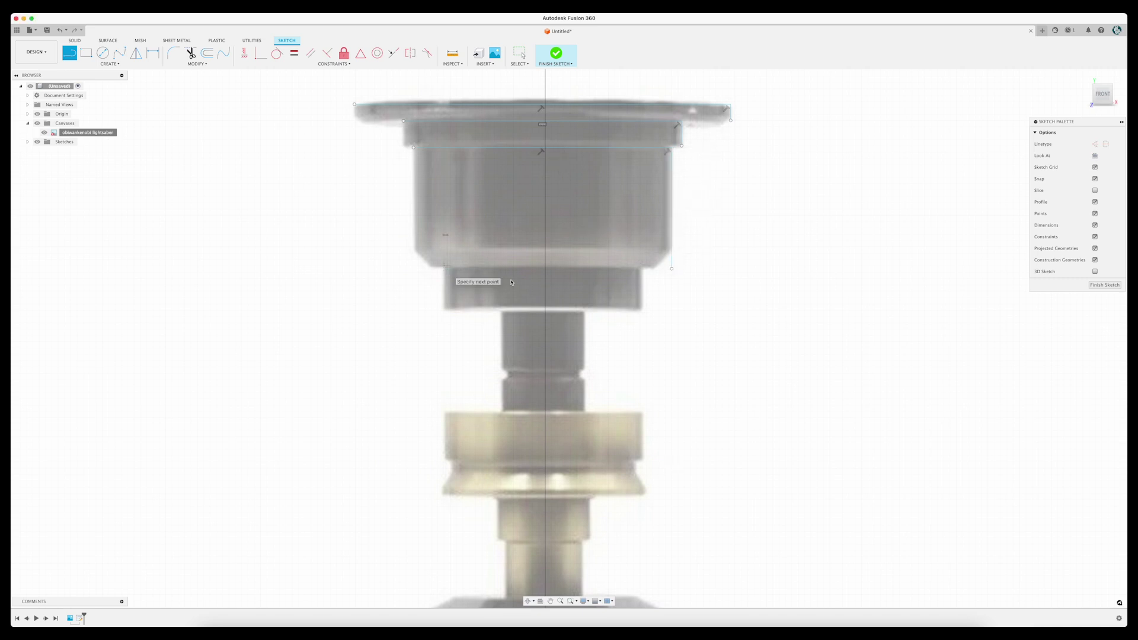
left_click(643, 268)
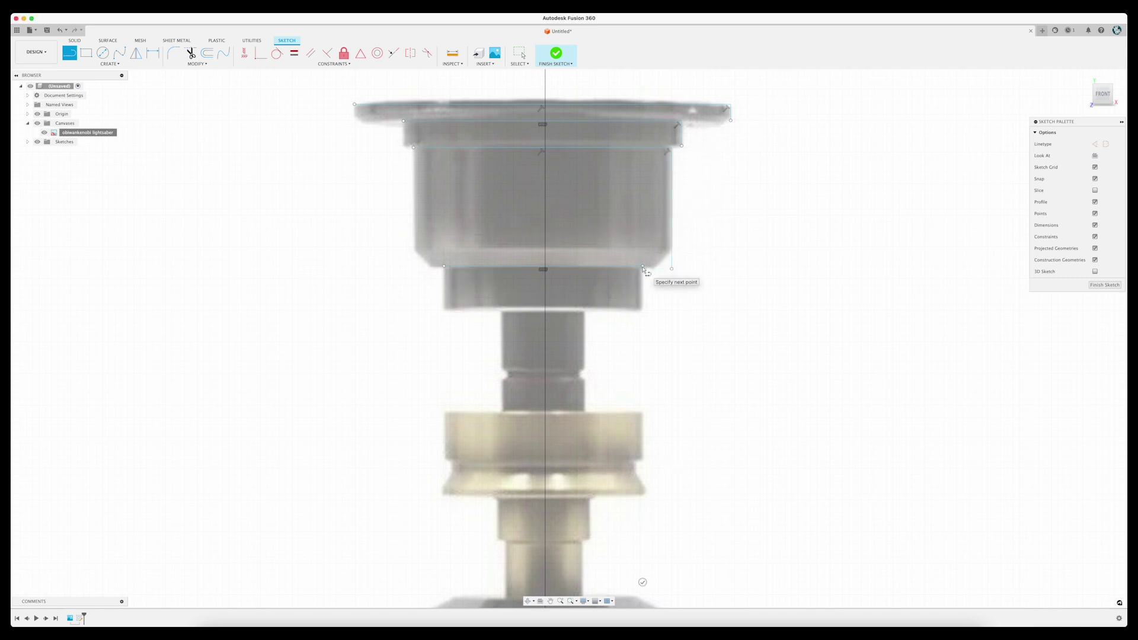
left_click(643, 309)
key("Escape")
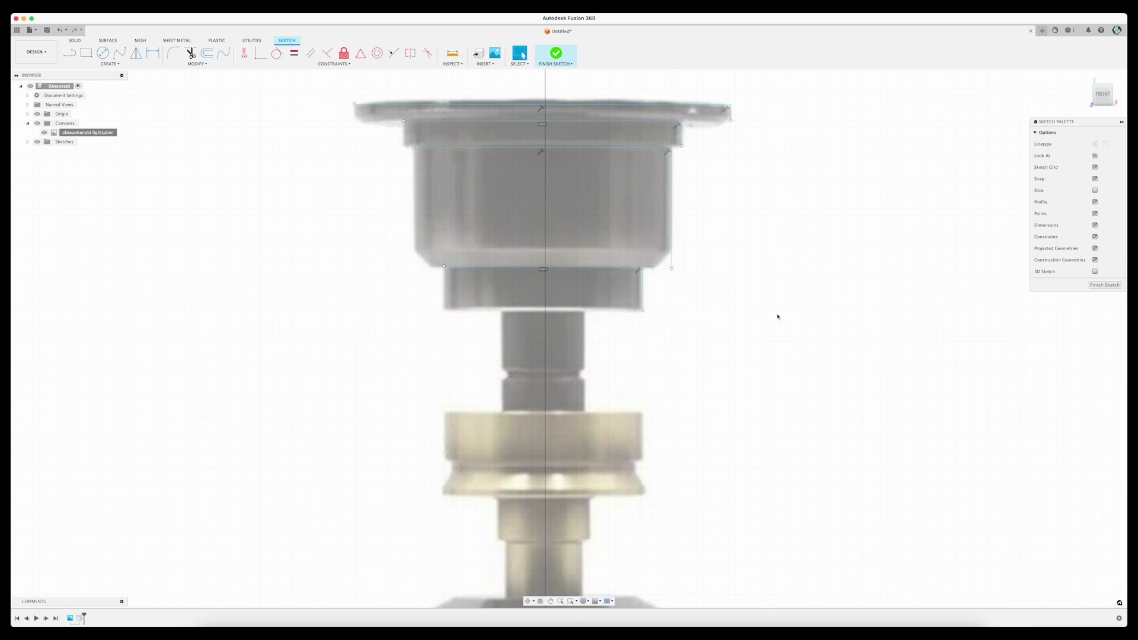
left_click(1088, 288)
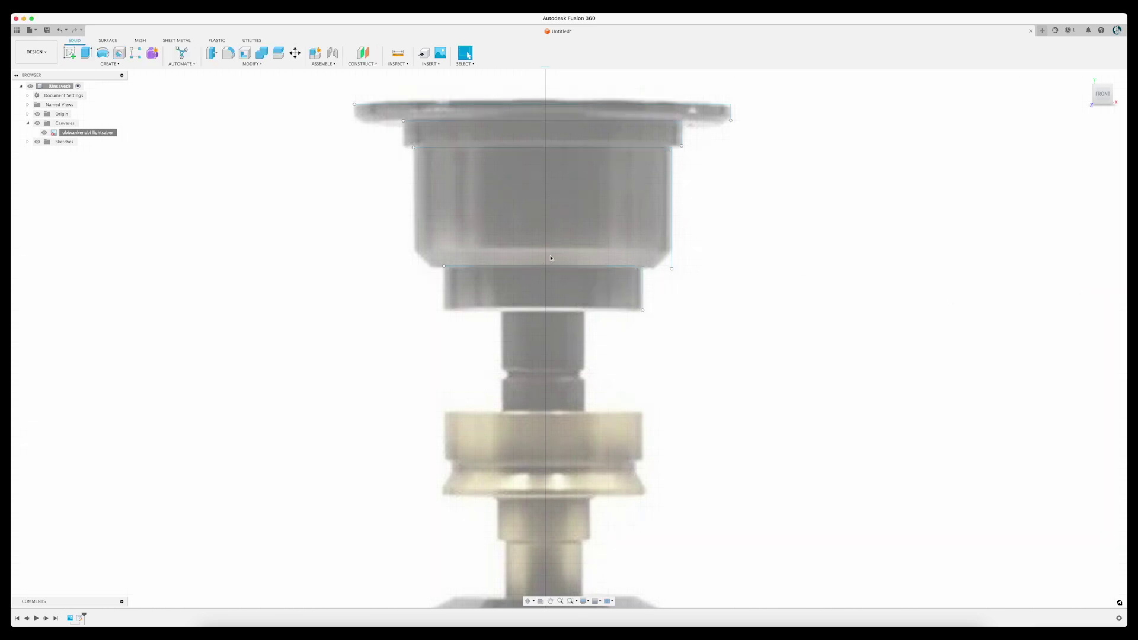
- Create a construction plane offset from the XZ plane at the hilt's base up to the upper edge of the emitter's flange
left_click(362, 63)
left_click(369, 72)
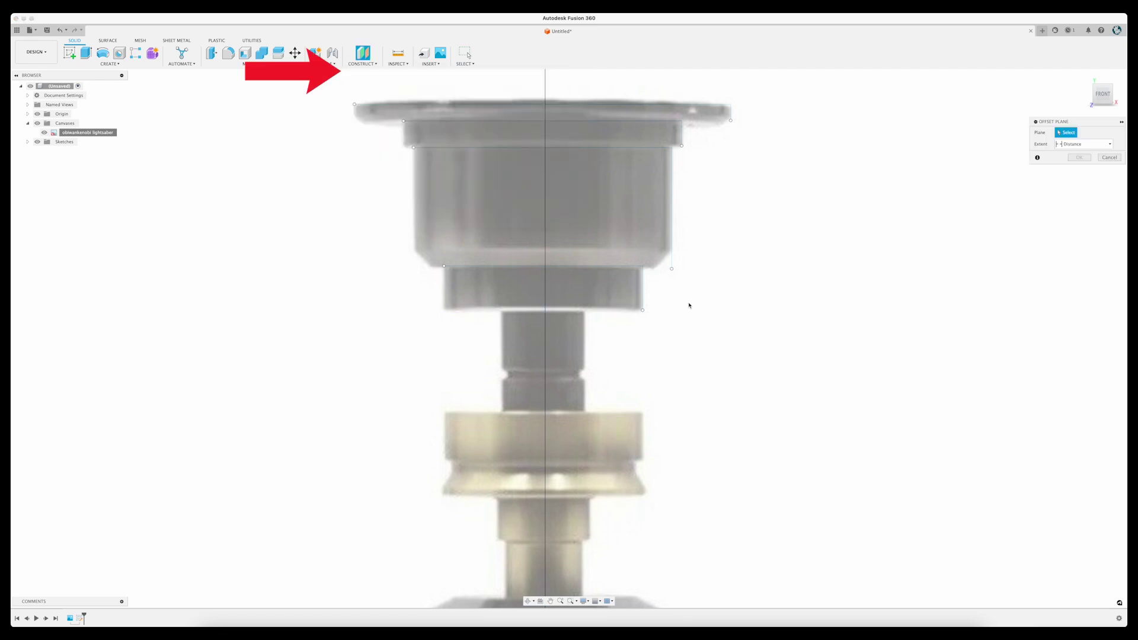
scroll(863, 420, "down", 5)
middle_click_drag(841, 395, 683, 261)
scroll(633, 432, "down", 3)
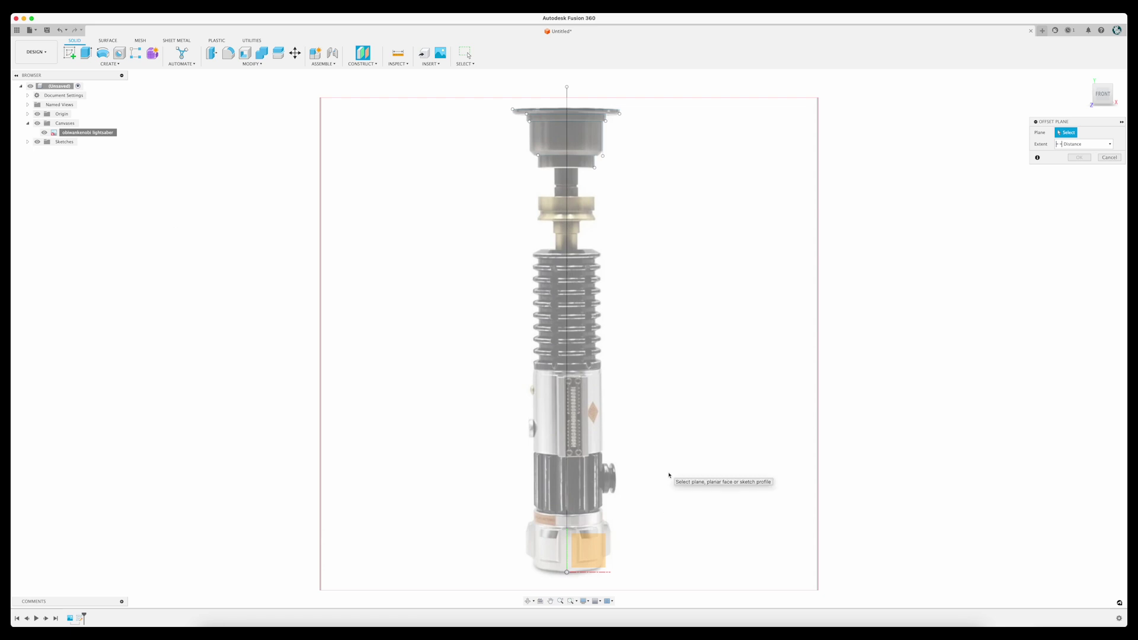
middle_click_drag(669, 475, 607, 539, "shift")
left_click(581, 559)
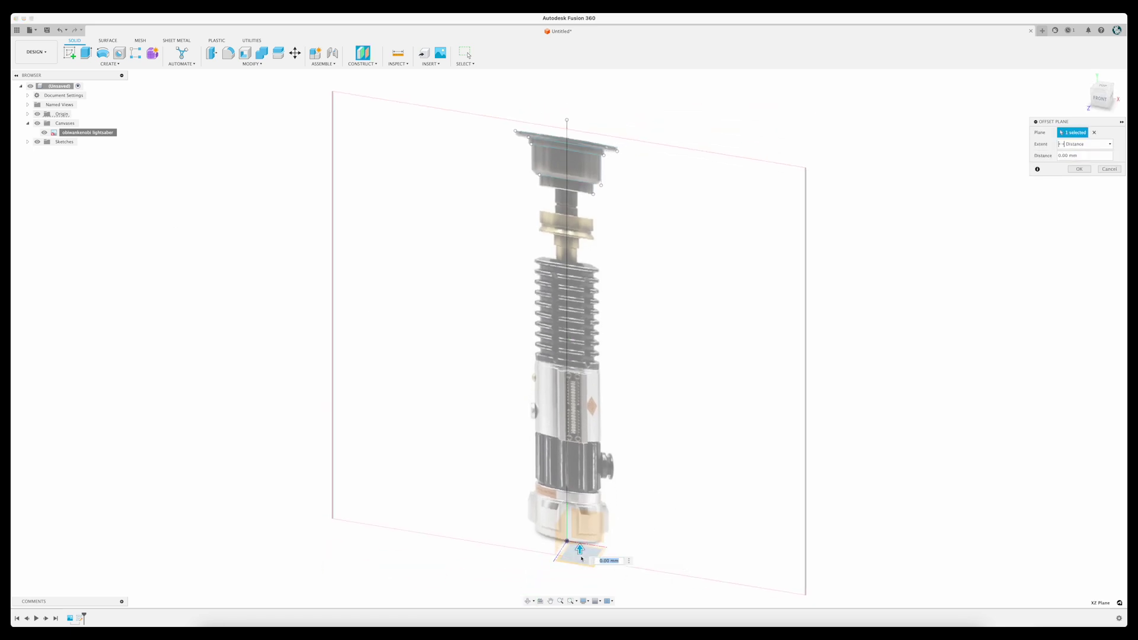
left_click_drag(579, 549, 628, 152)
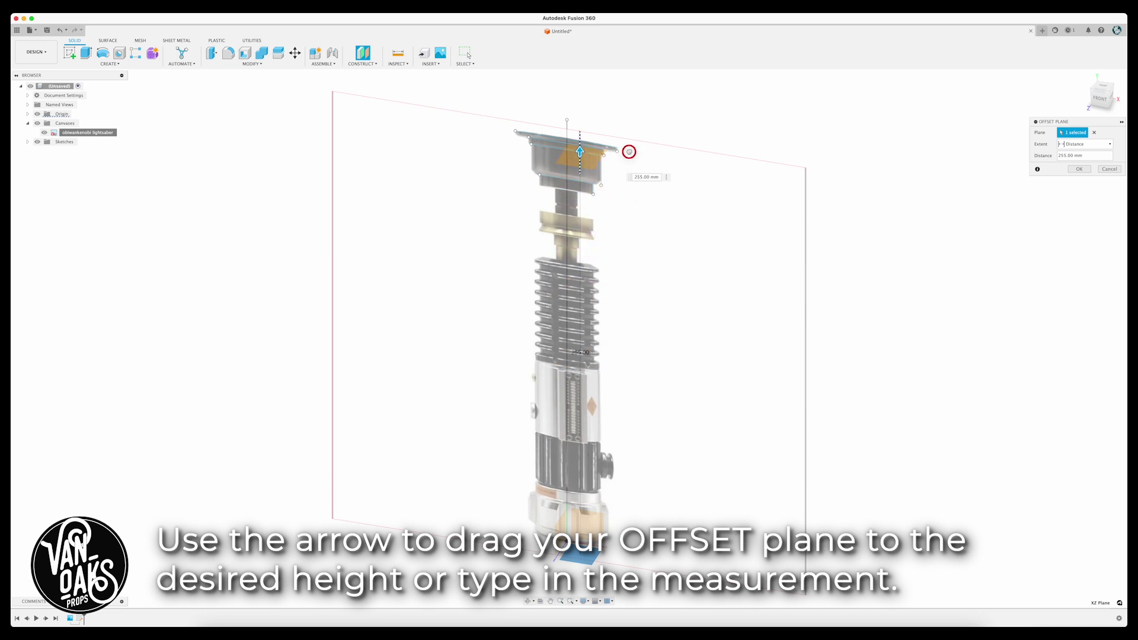
left_click(1100, 99)
scroll(588, 125, "up", 10)
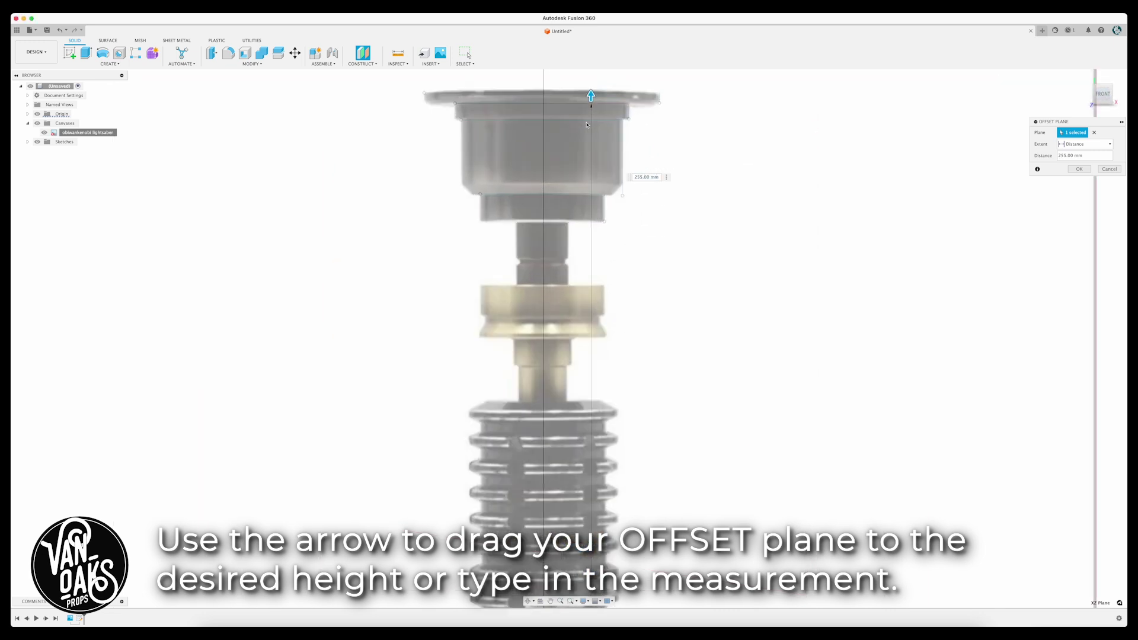
left_click_drag(562, 321, 565, 259)
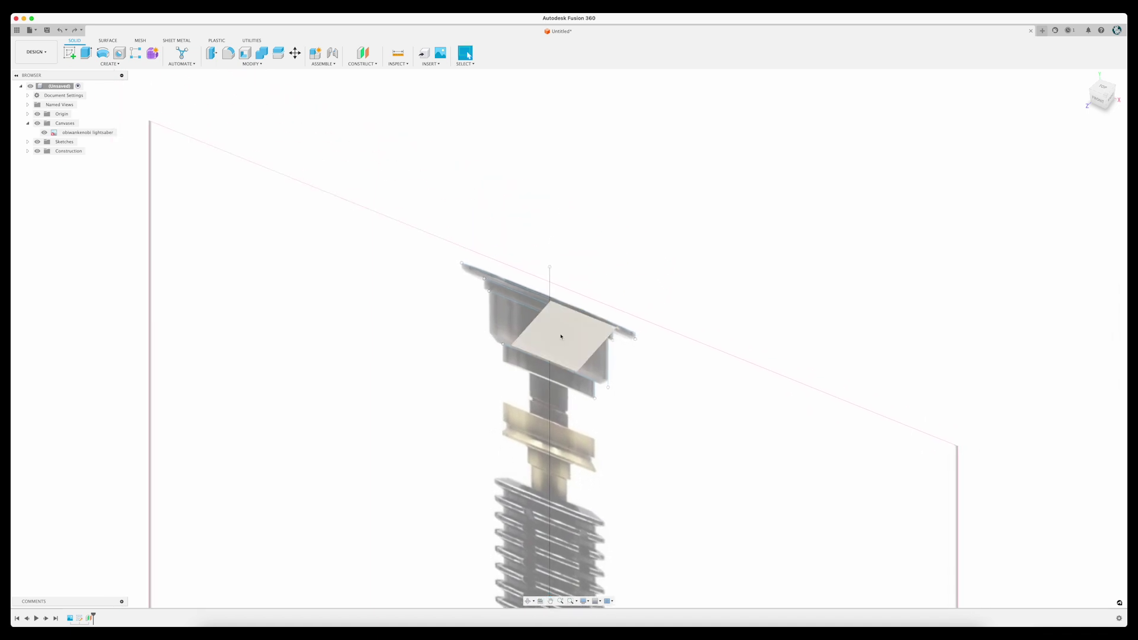
- Start a sketch on the offset plane and draw a 59.4 mm diameter circle centred on the origin
left_click(70, 54)
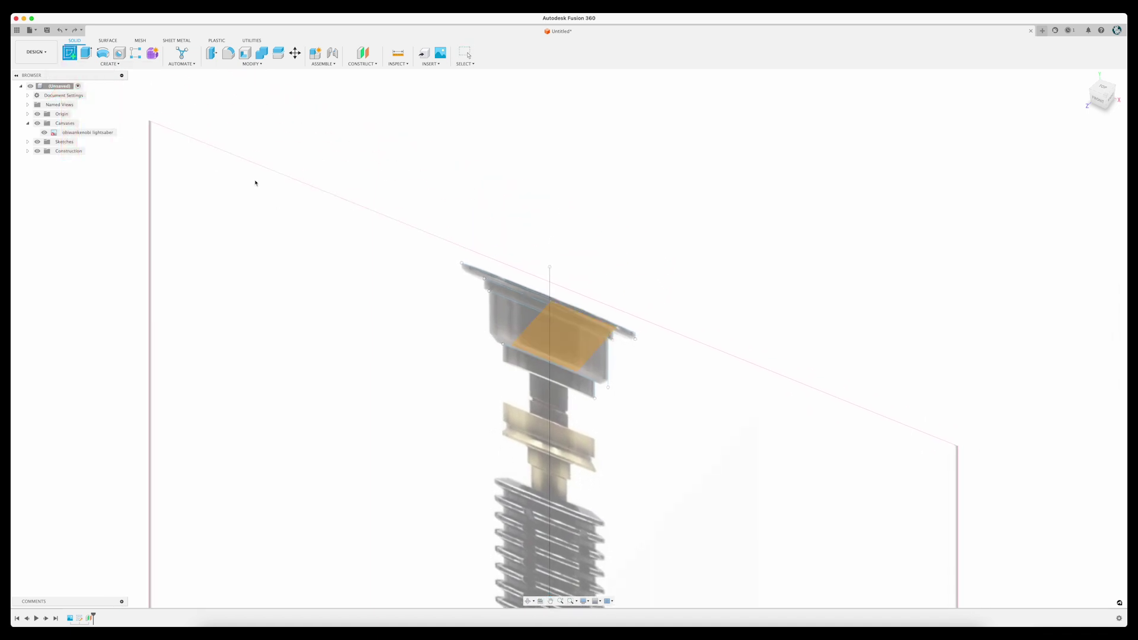
left_click(575, 348)
left_click(570, 339)
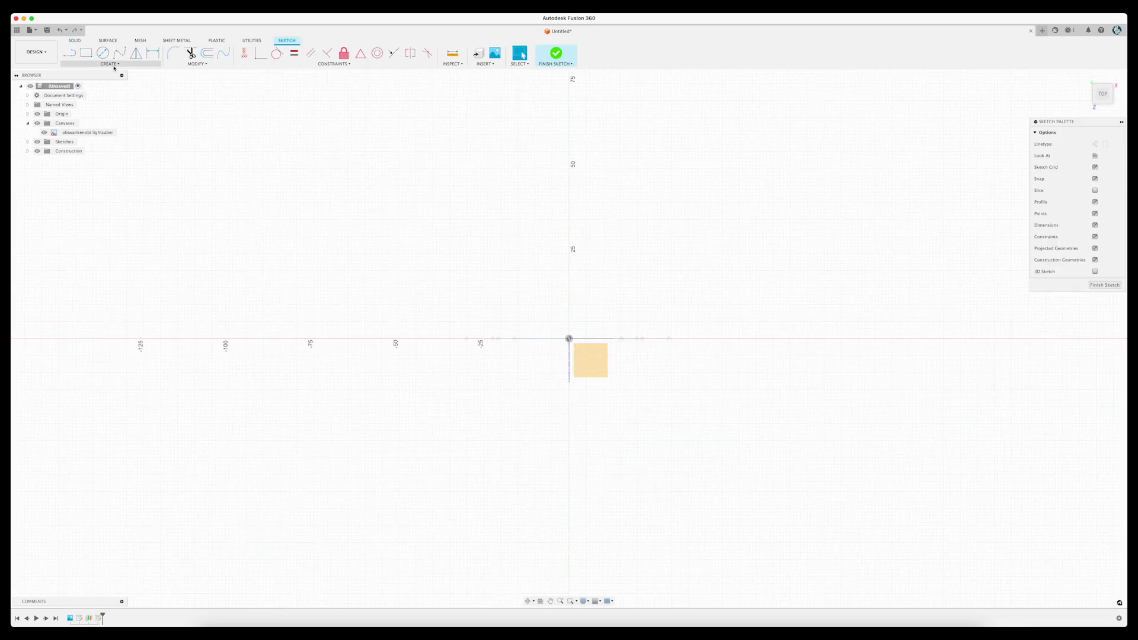
left_click(102, 53)
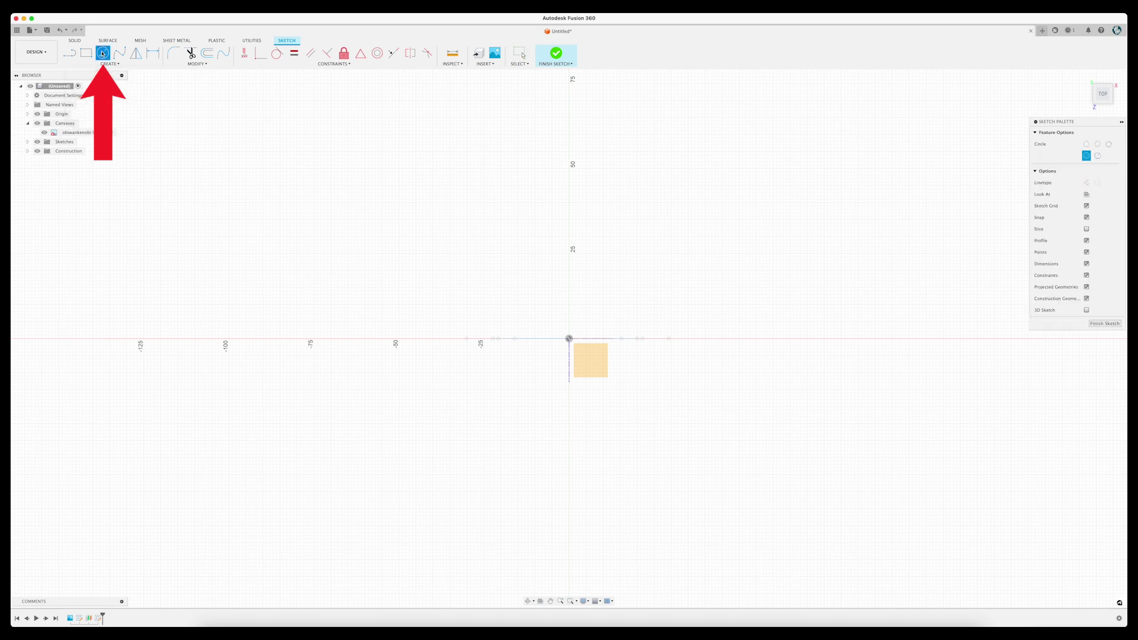
left_click(569, 339)
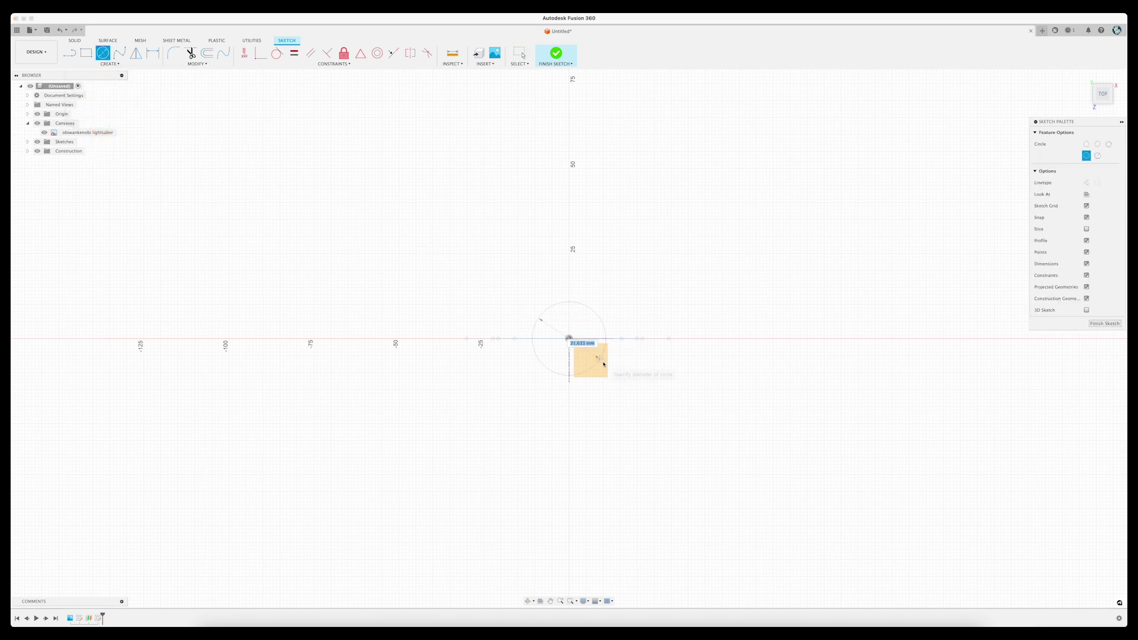
type("9.4")
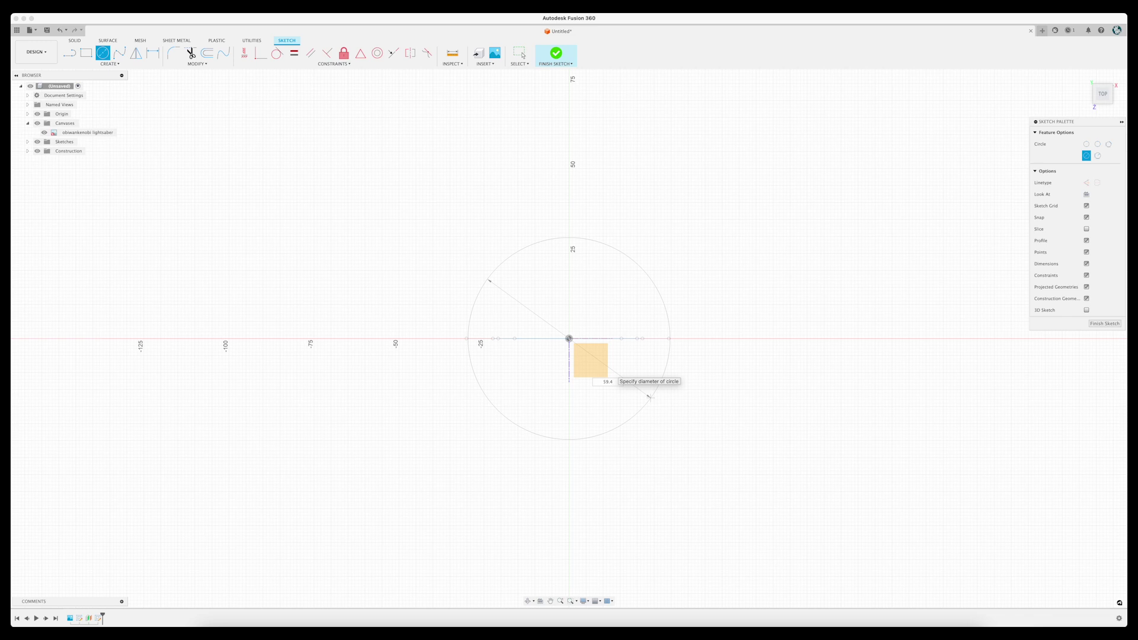
key("Return")
key("Escape")
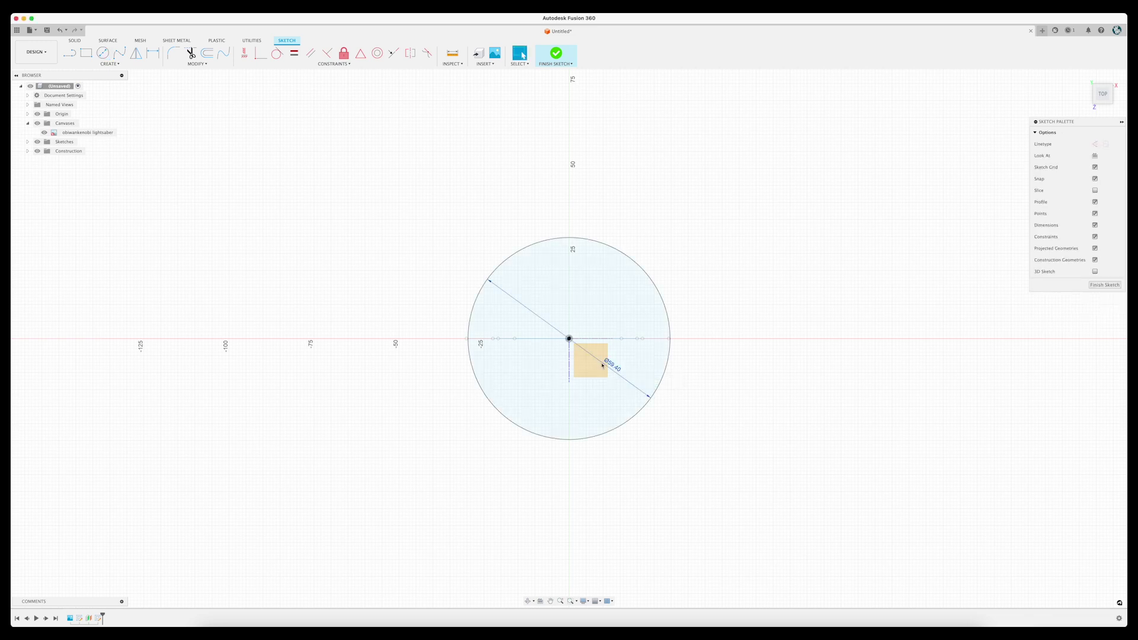
- Add a concentric 44 mm diameter circle centred on the origin for the emitter's collar
key("c")
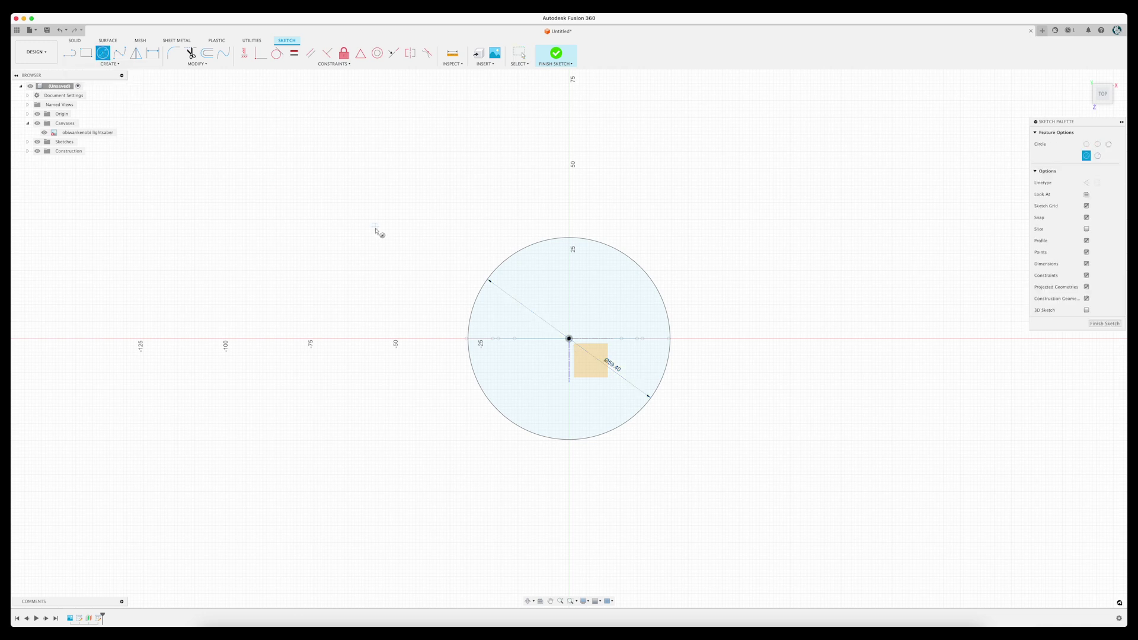
left_click(569, 338)
type("44")
key("Return")
key("Escape")
- Add two more concentric circles at the origin, 40.8 mm and 31.4 mm in diameter, for the cup and narrow ring
key("c")
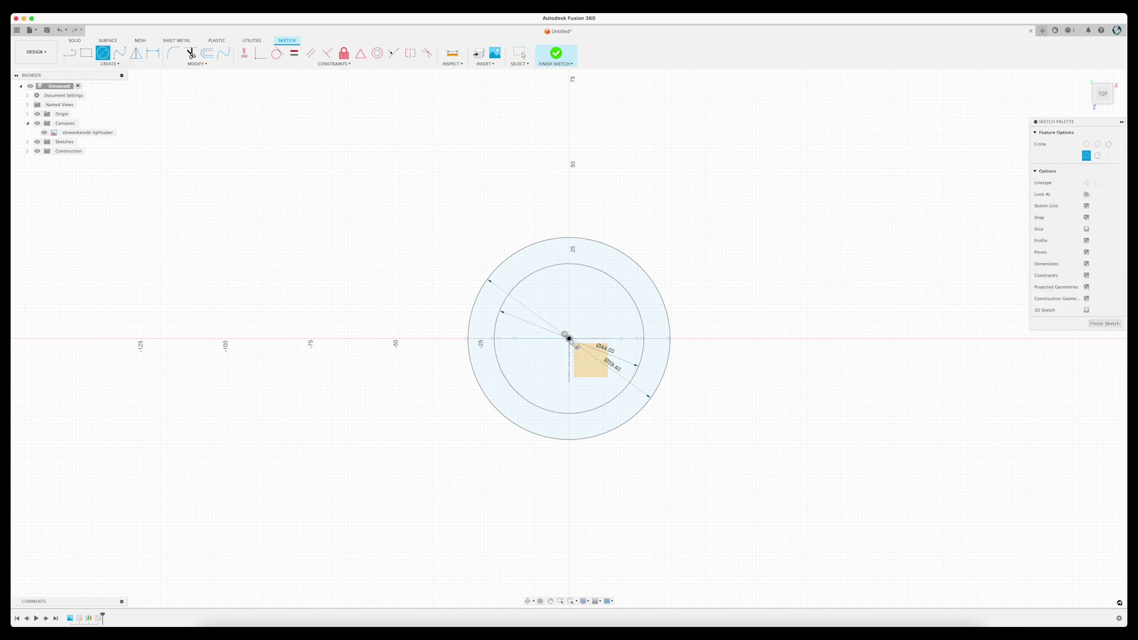
left_click(569, 339)
left_click(570, 339)
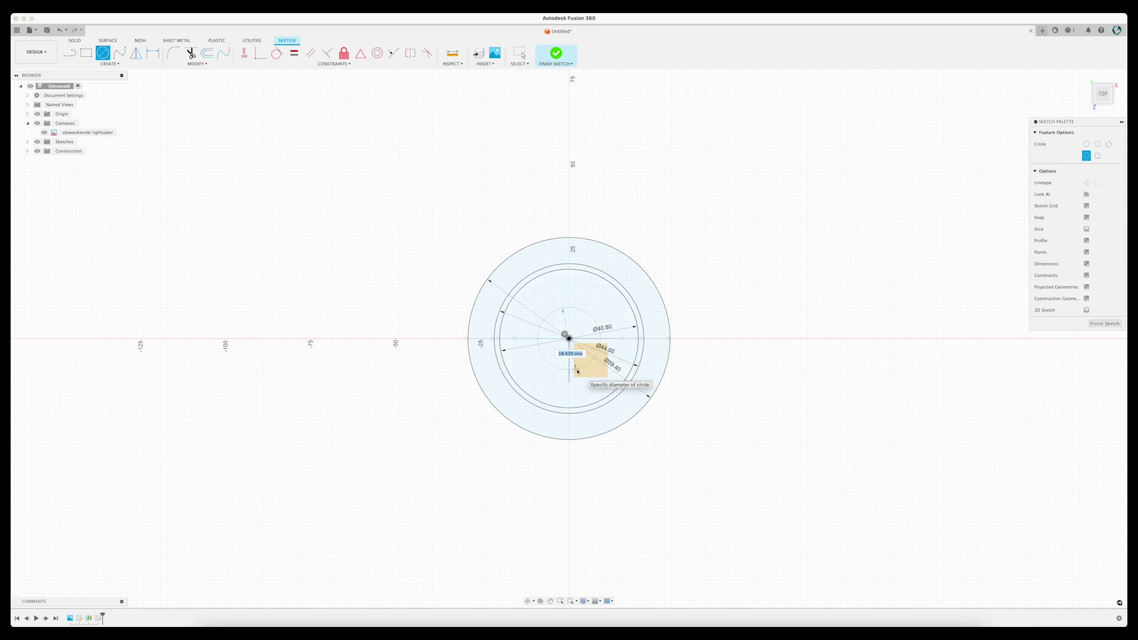
type("31.4")
key("Return")
key("Escape")
- Extrude the three ring profiles outside the 31.4 mm circle 2.5 mm downward as a new body for the top flange
mouse_move(729, 420)
middle_mouse_down("shift")
mouse_move(714, 337)
mouse_move(732, 470)
mouse_move(724, 358)
mouse_move(706, 351)
mouse_move(724, 384)
mouse_move(680, 307)
mouse_move(739, 306)
middle_mouse_up("shift")
scroll(680, 307, "up", 2)
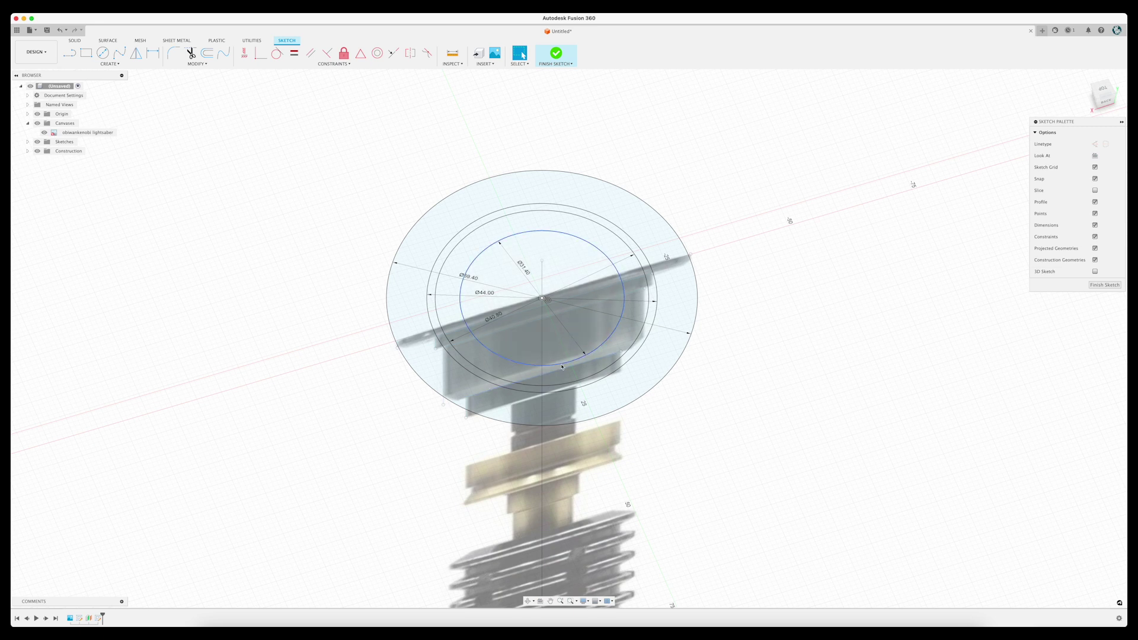
left_click(675, 280)
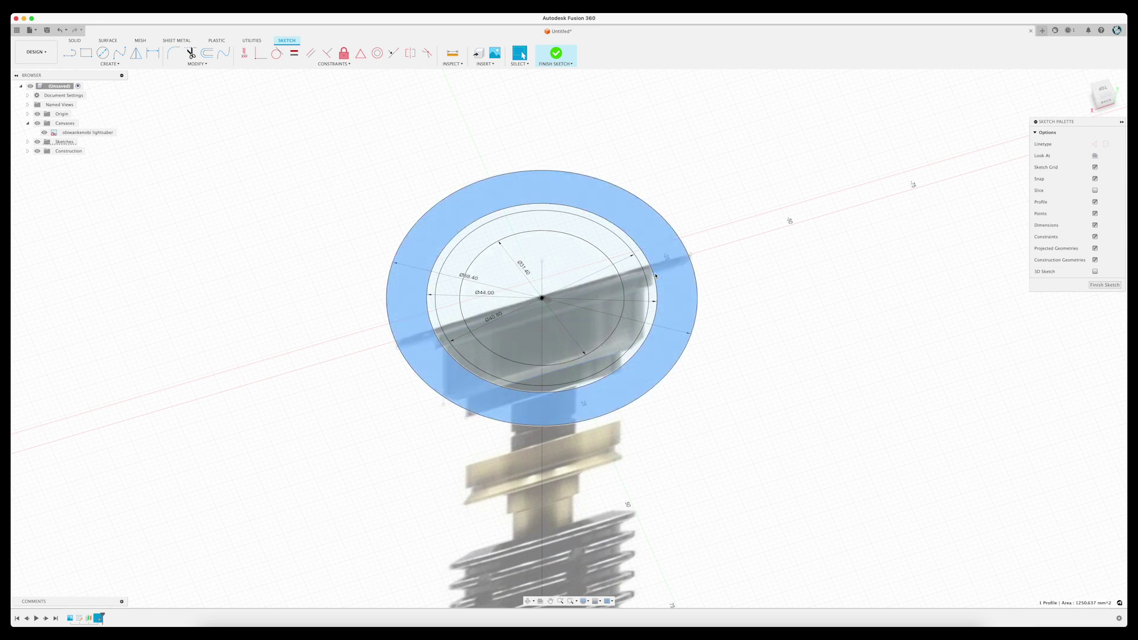
left_click(635, 271, "shift")
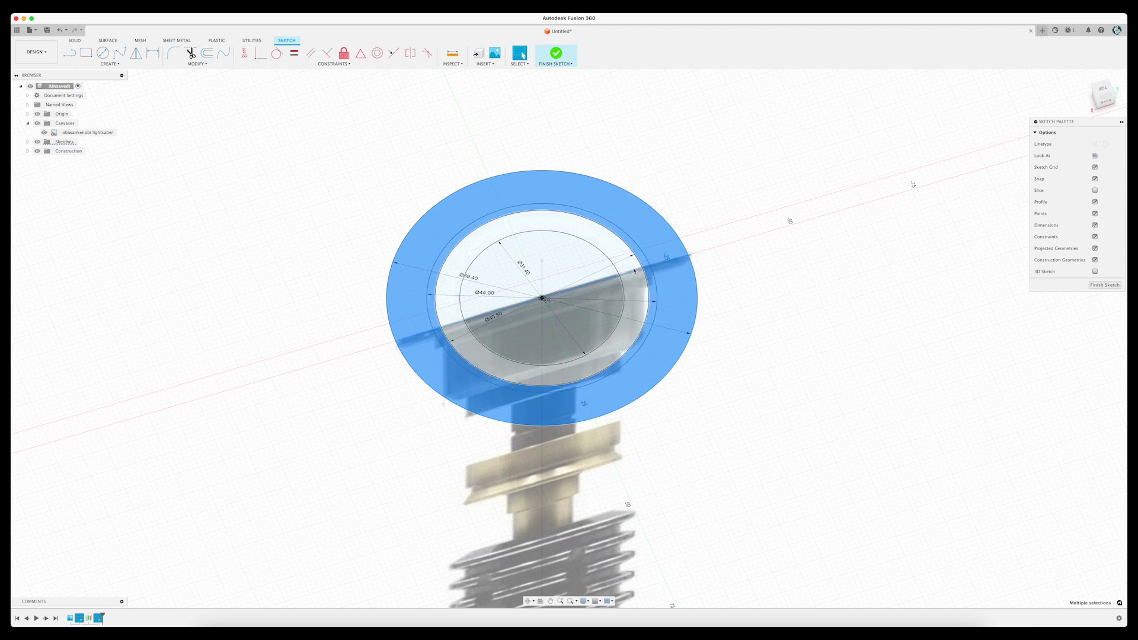
middle_click_drag(738, 338, 724, 310, "shift")
key("e")
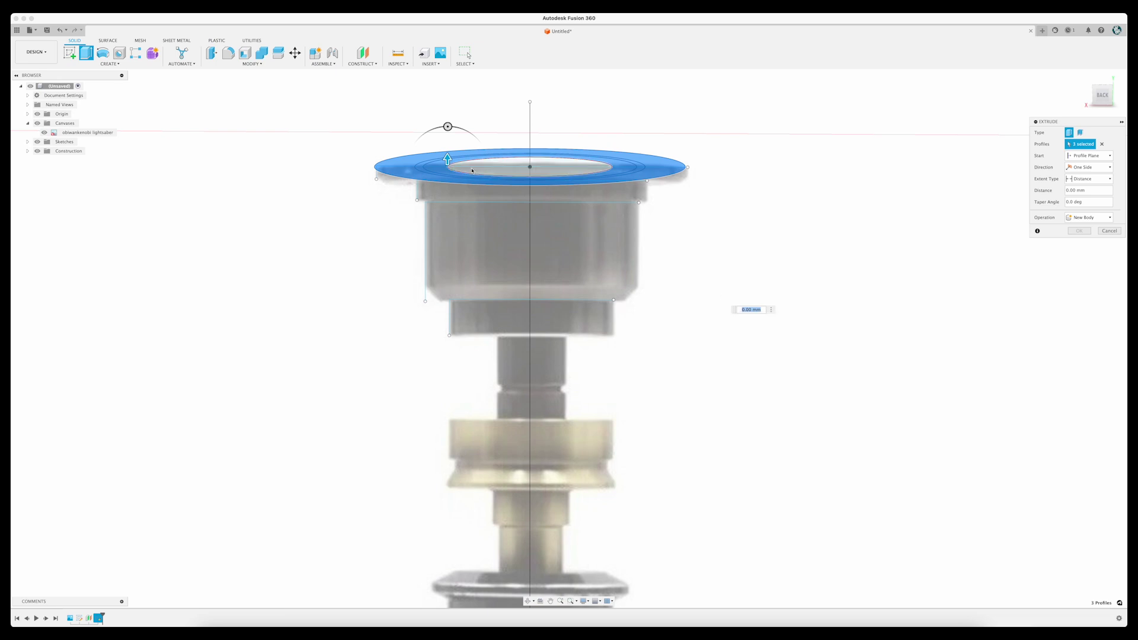
left_click(448, 158)
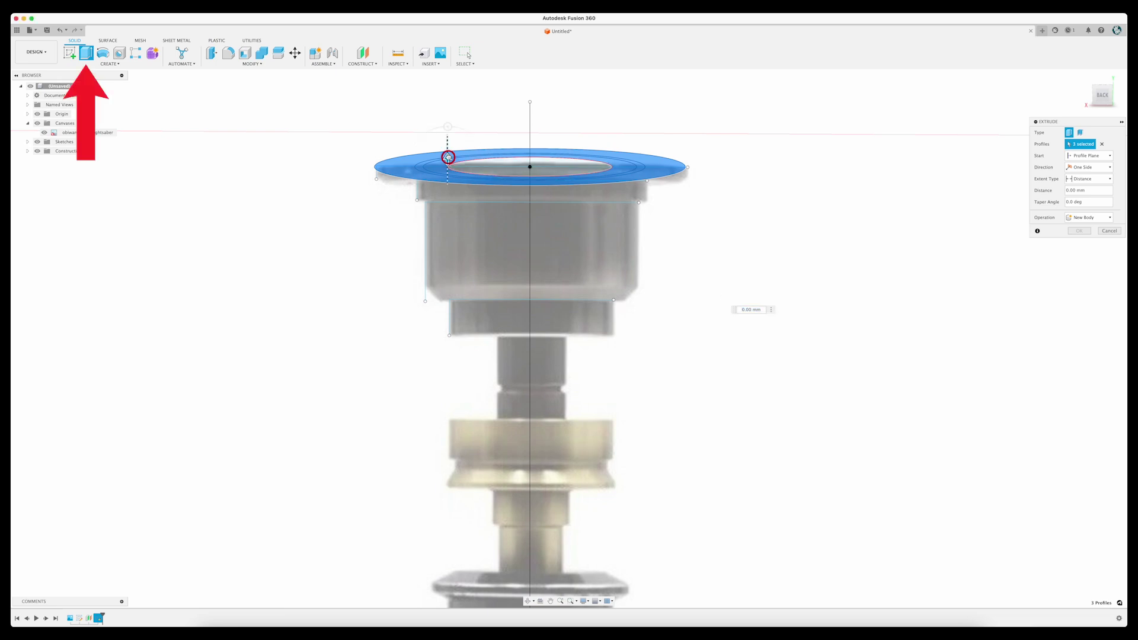
mouse_move(448, 158)
left_mouse_down()
mouse_move(447, 234)
mouse_move(447, 170)
left_mouse_up()
key("Return")
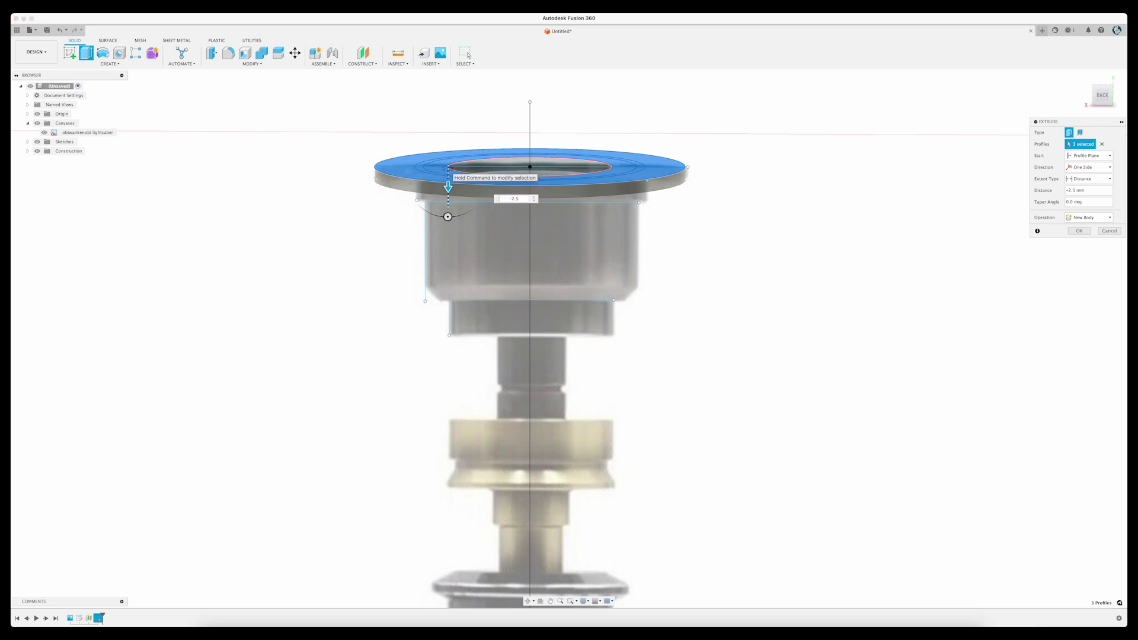
- Show Sketch2 again and extrude the two rings between its 44 mm and 31.4 mm circles 6.5 mm downward, joined to the flange
left_click(27, 150)
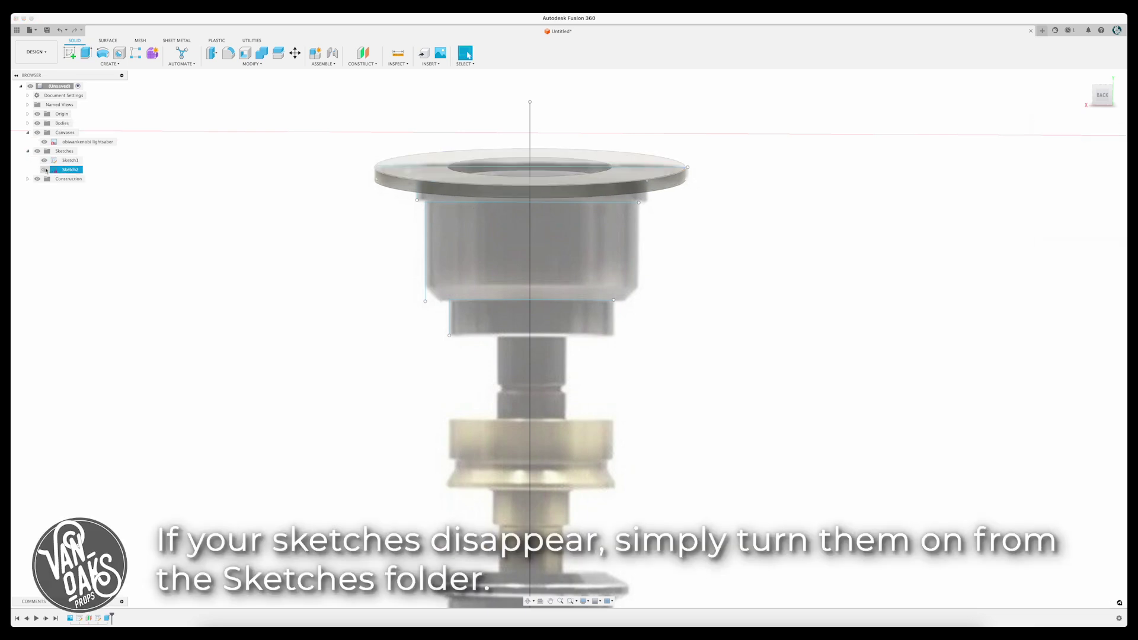
left_click(43, 169)
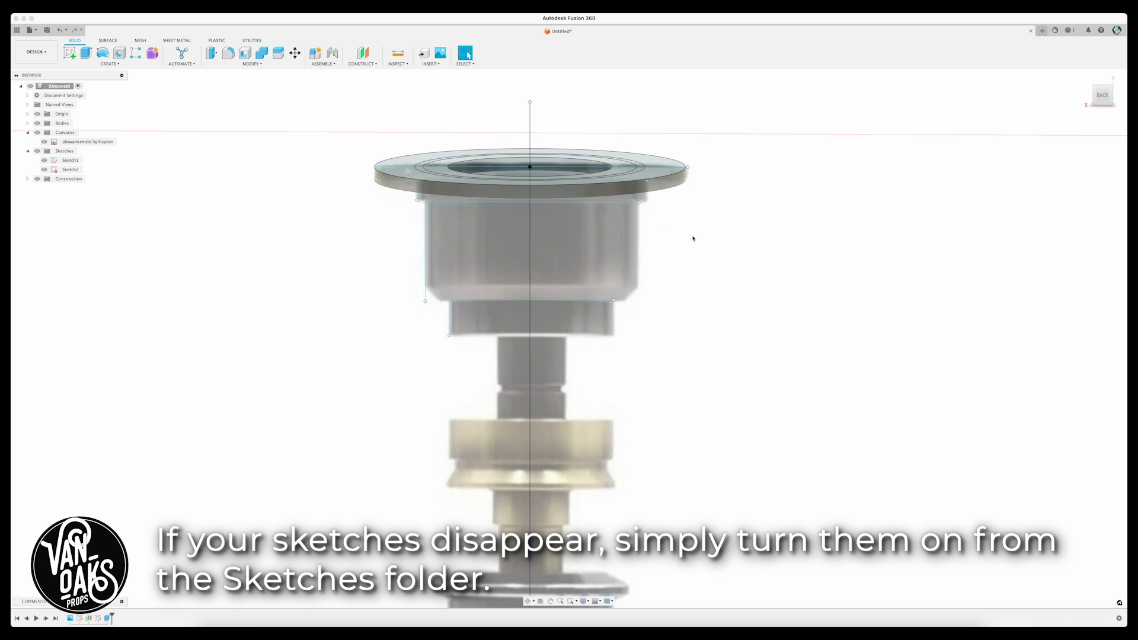
scroll(711, 243, "up", 3)
middle_click_drag(670, 193, 752, 313)
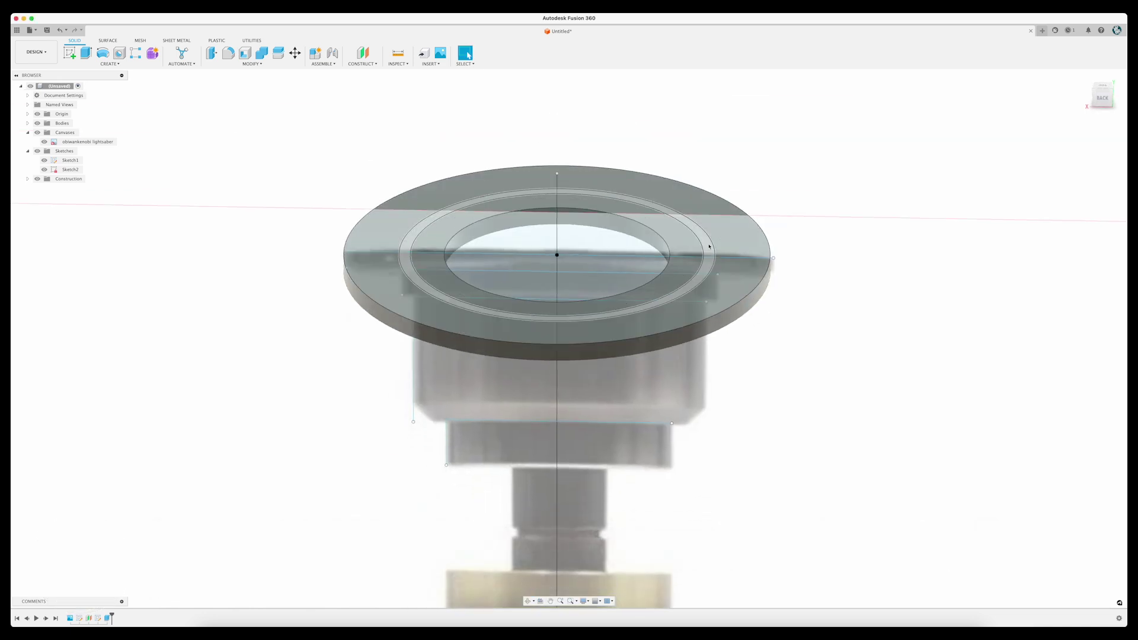
left_click(709, 248)
left_click(686, 249, "shift")
middle_click_drag(792, 385, 792, 347, "shift")
type("e-2")
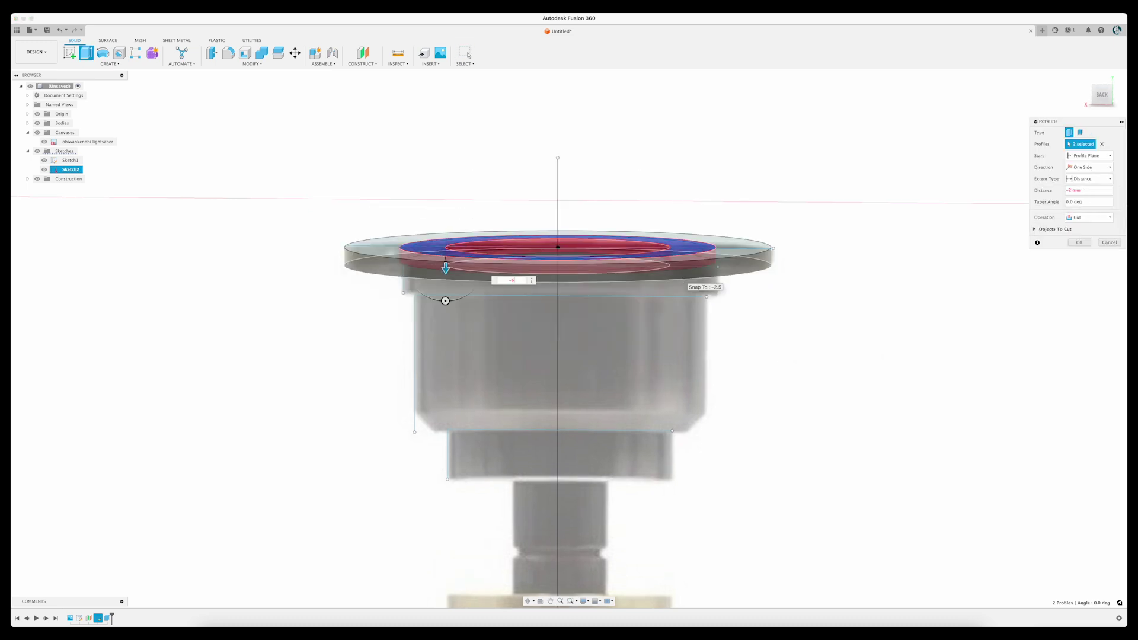
key("BackSpace")
type("6.5")
left_click(1072, 219)
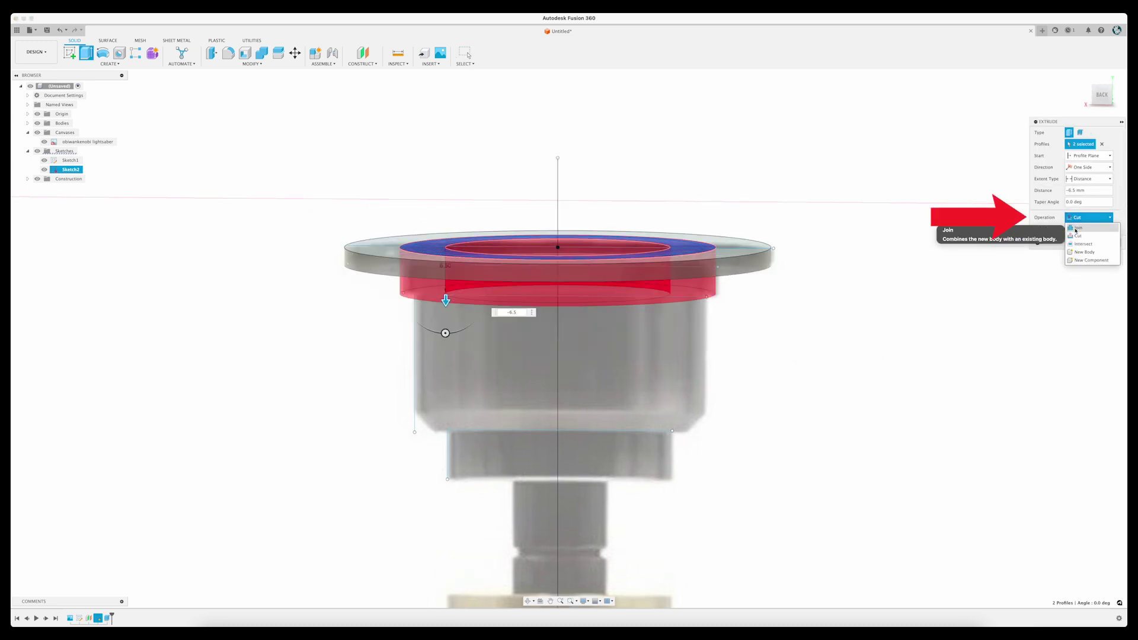
left_click(1078, 228)
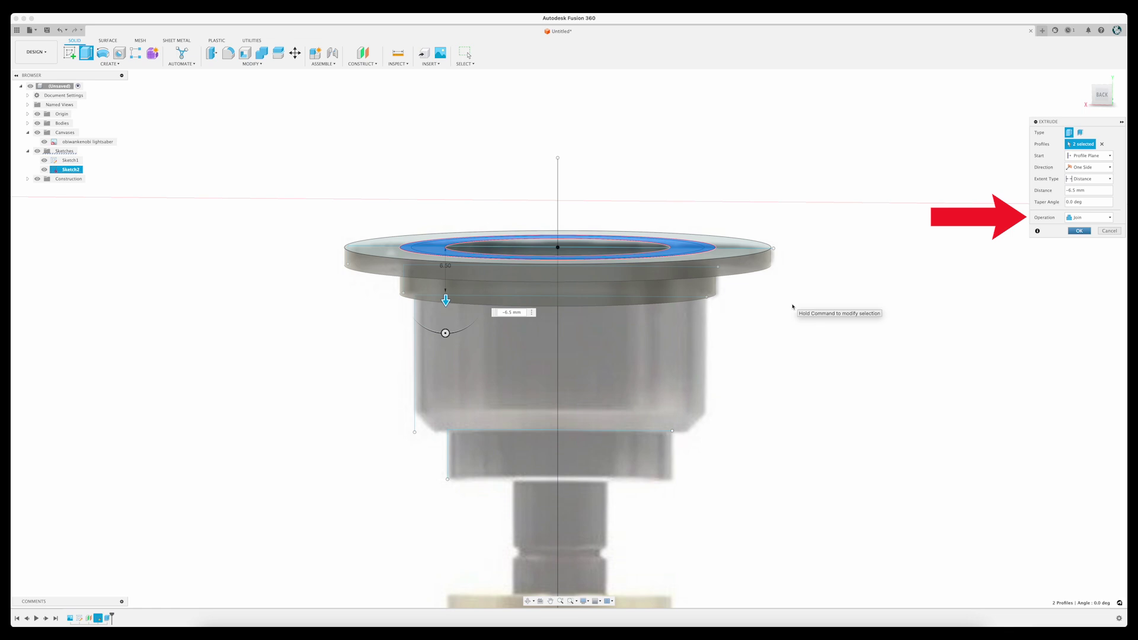
key("Return")
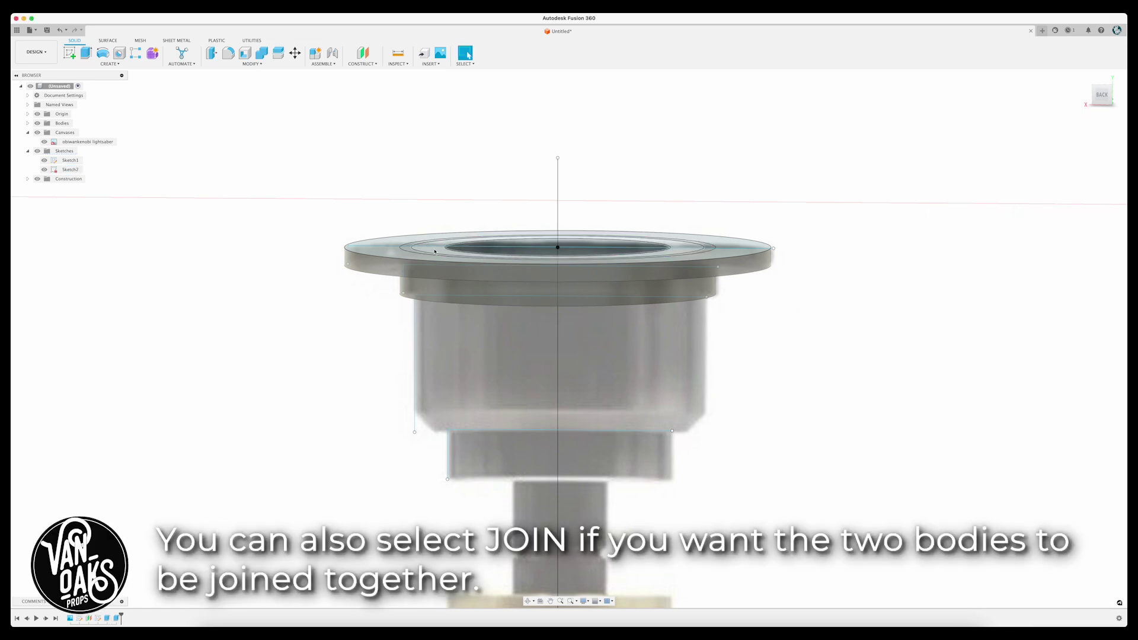
- Extrude the ring between the 40.8 mm and 31.4 mm circles 25.6 mm downward, joined to the body, for the main cup
left_click(434, 251)
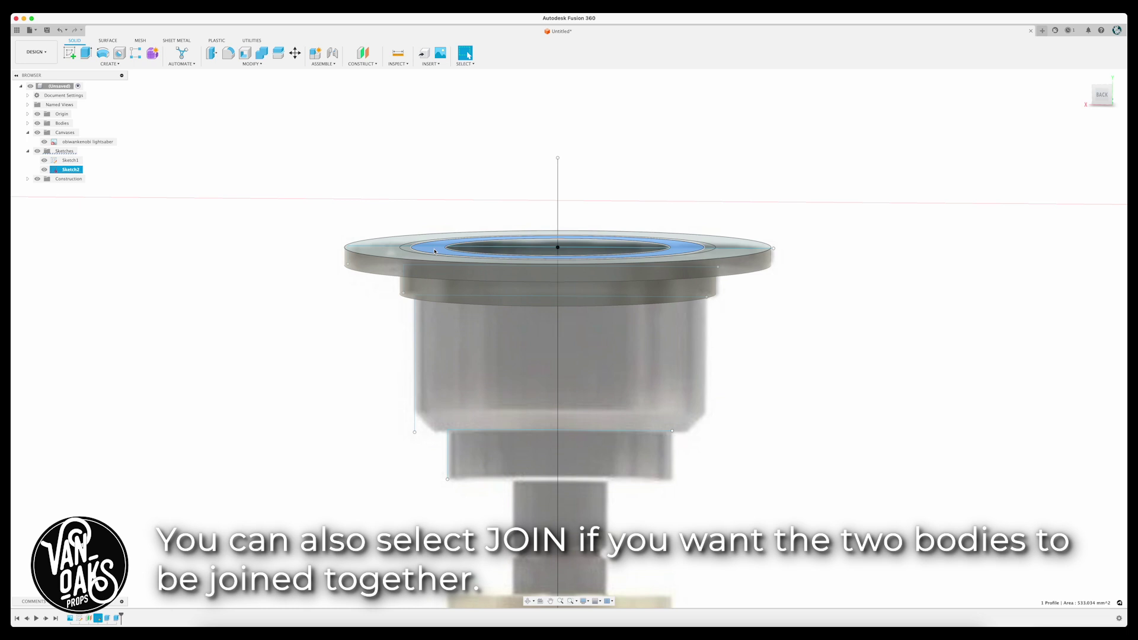
key("e")
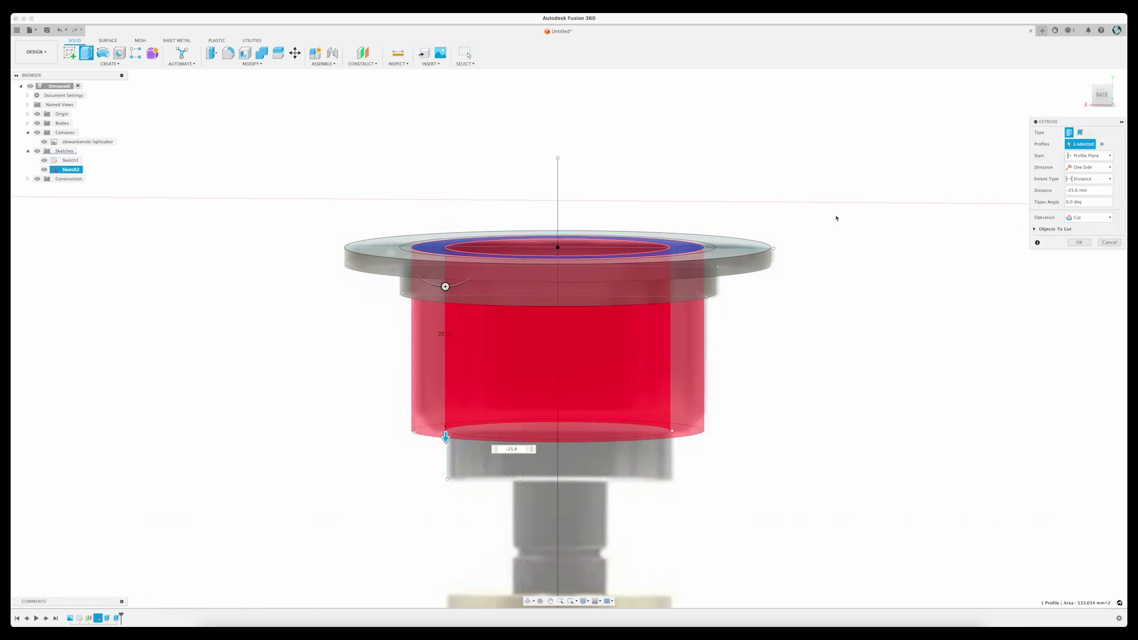
left_click(1088, 218)
left_click(1077, 228)
left_click(1081, 233)
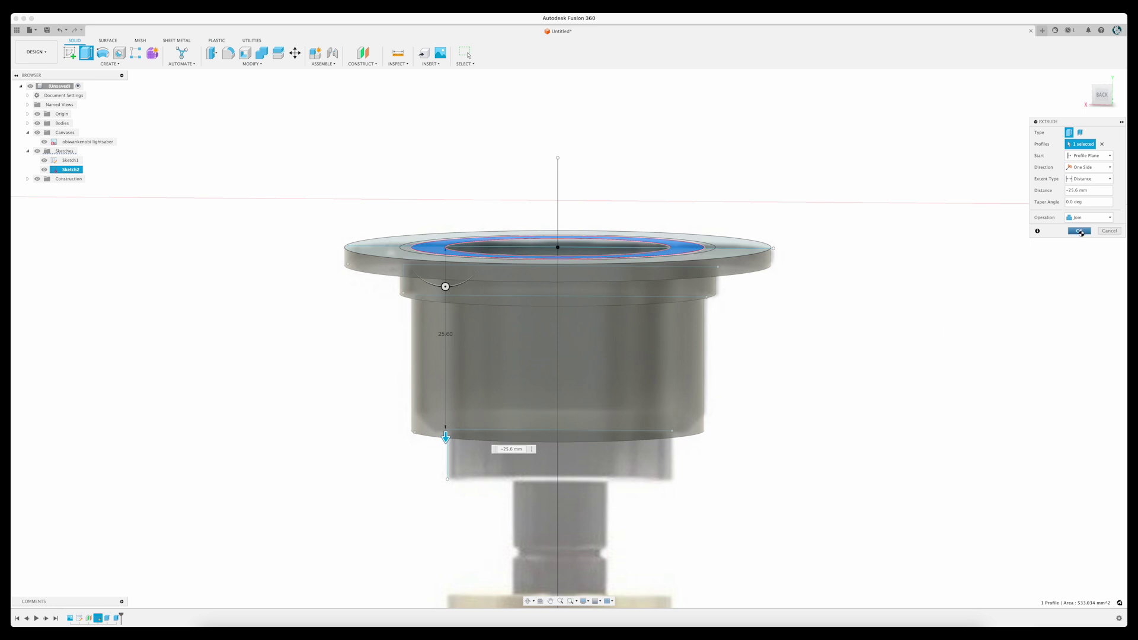
- Extrude the central 31.4 mm circle 32.6 mm downward and join it to the emitter body
left_click(612, 247)
type("e-32.6")
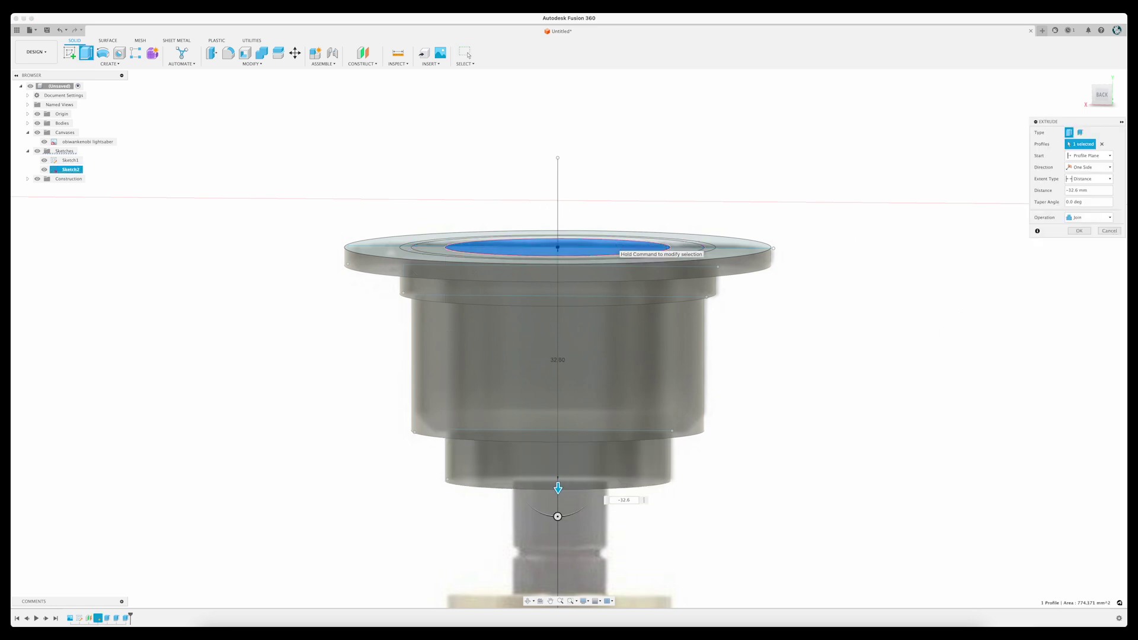
key("Return")
- Hide both sketches, the construction plane and the lightsaber canvas so only the emitter body is displayed
left_click(44, 170)
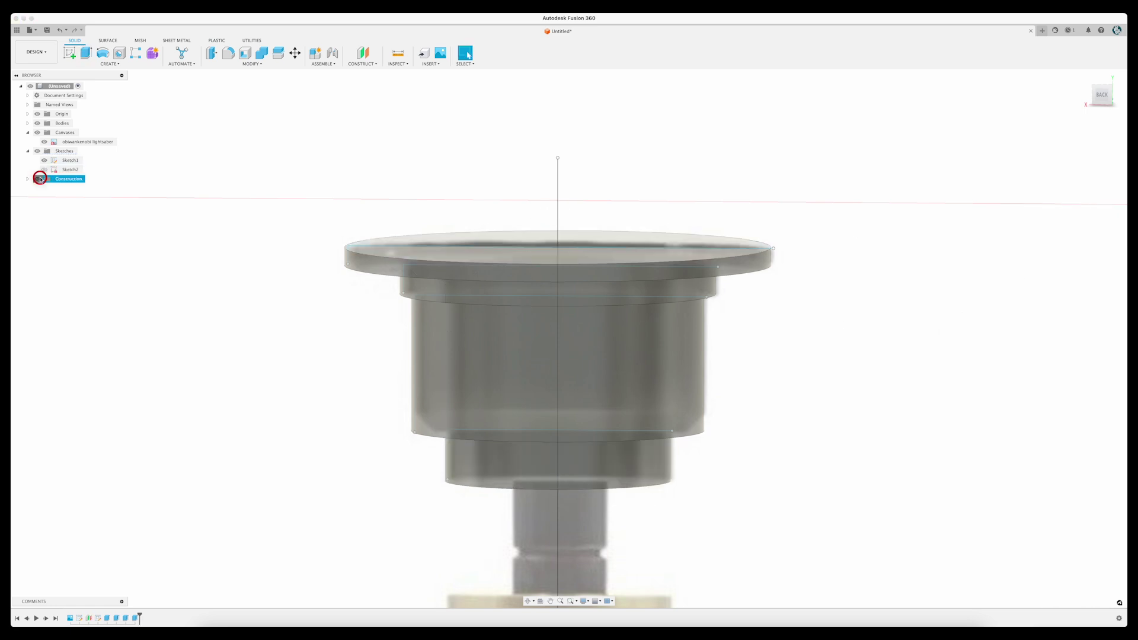
left_click(44, 142)
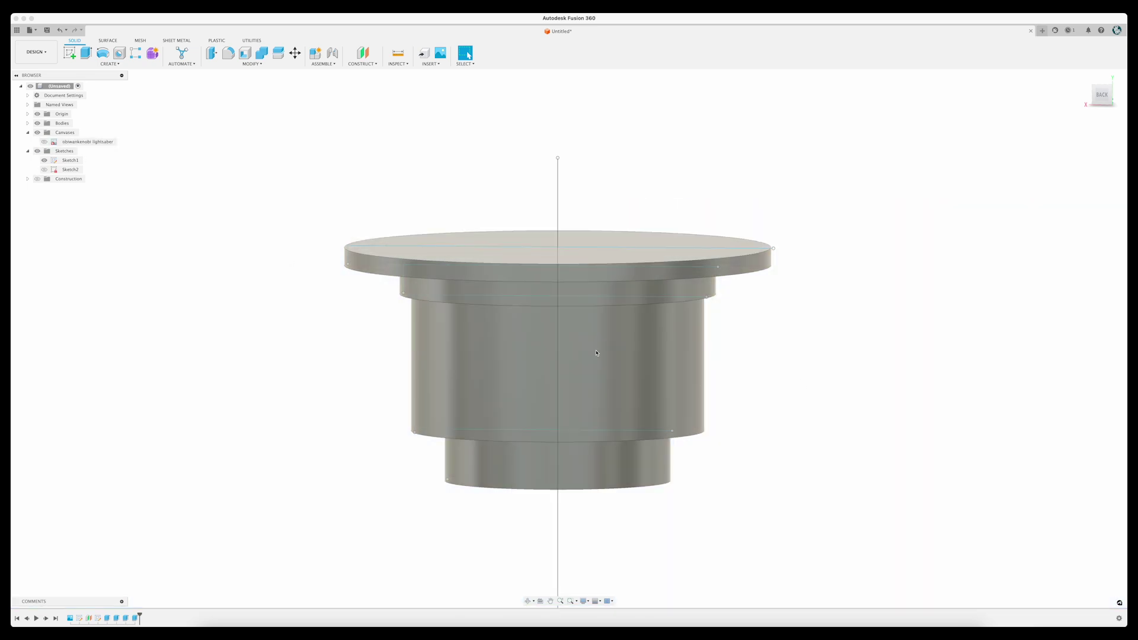
left_click(43, 160)
mouse_move(789, 389)
middle_mouse_down("shift")
mouse_move(791, 374)
mouse_move(786, 387)
middle_mouse_up("shift")
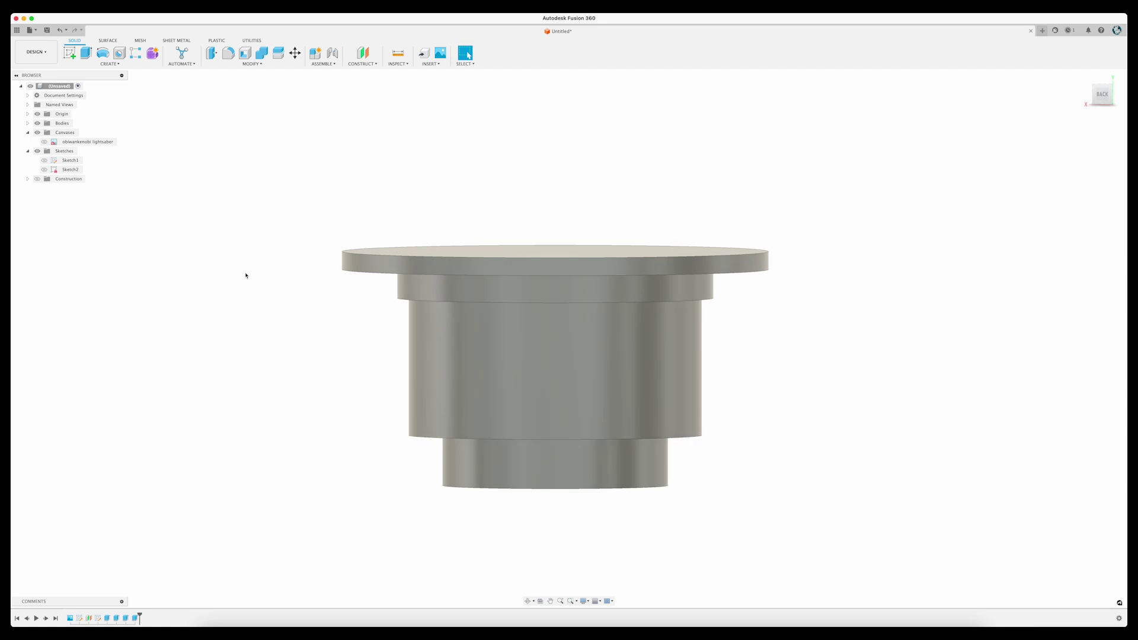
- Show the reference canvas and chamfer the main cup's lower outer edge with an equal distance of 2.5 mm
left_click(45, 143)
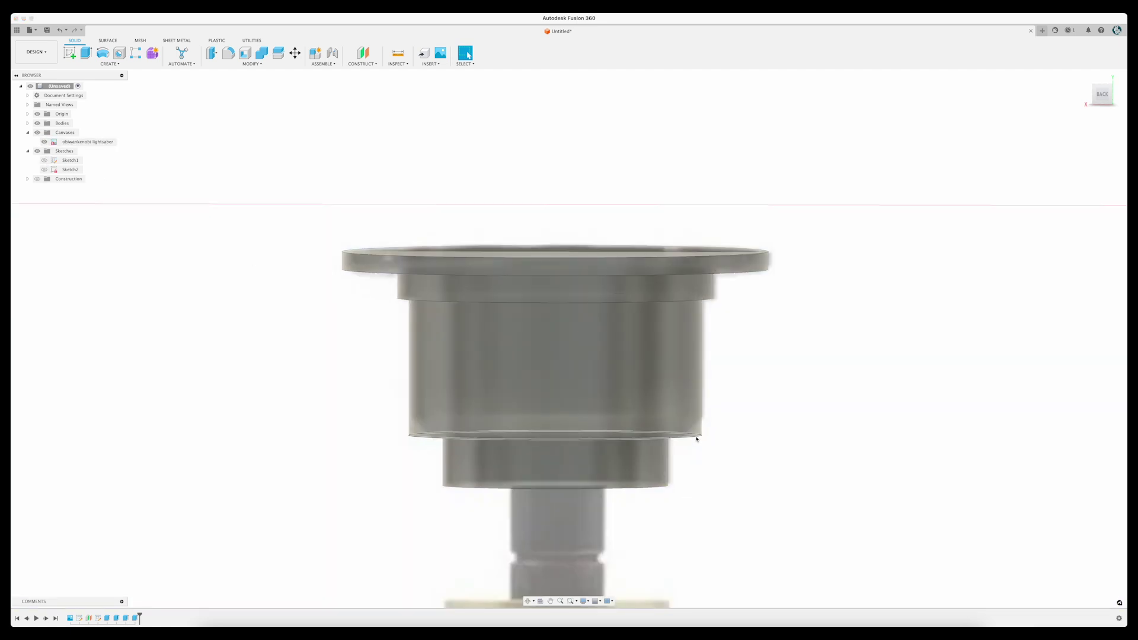
left_click(252, 63)
left_click(221, 89)
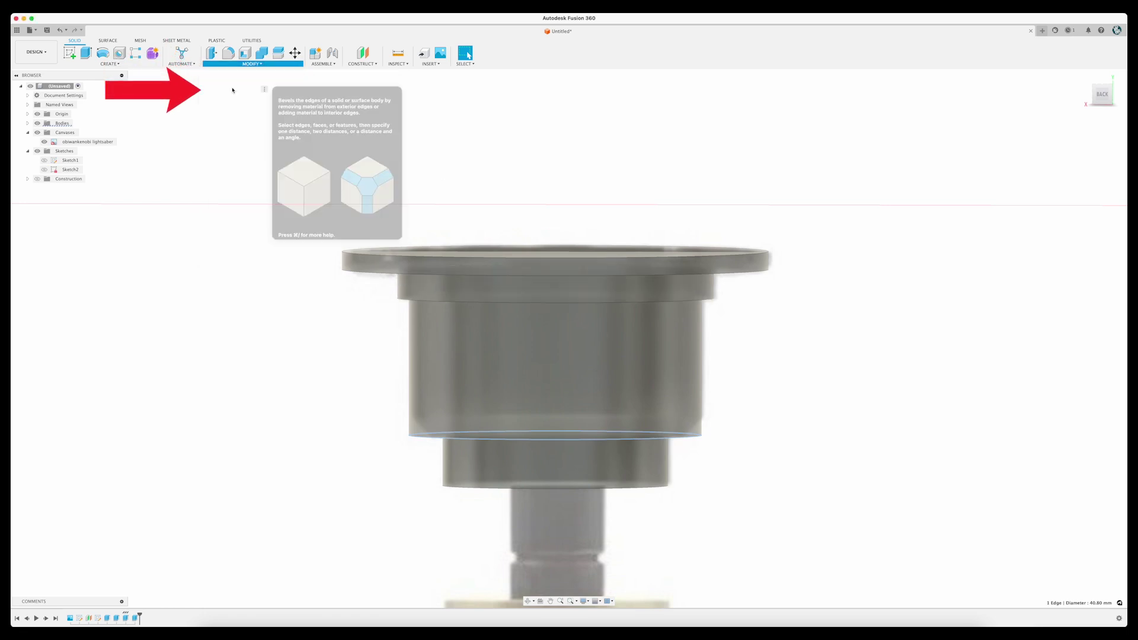
scroll(704, 420, "up", 5)
left_click_drag(725, 458, 705, 442)
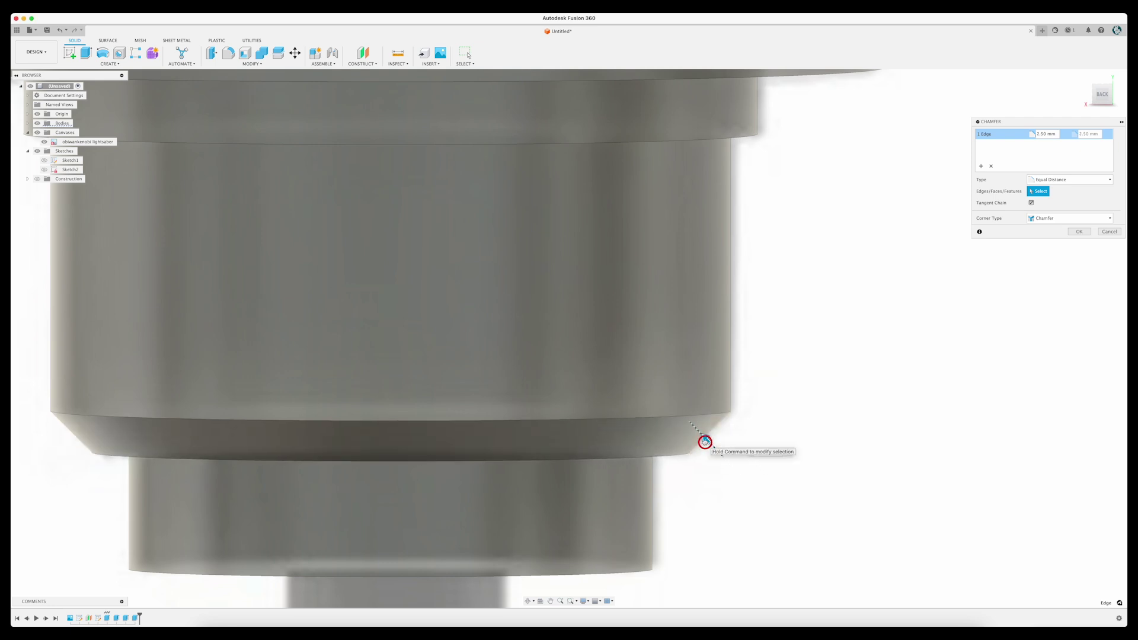
scroll(705, 441, "down", 6)
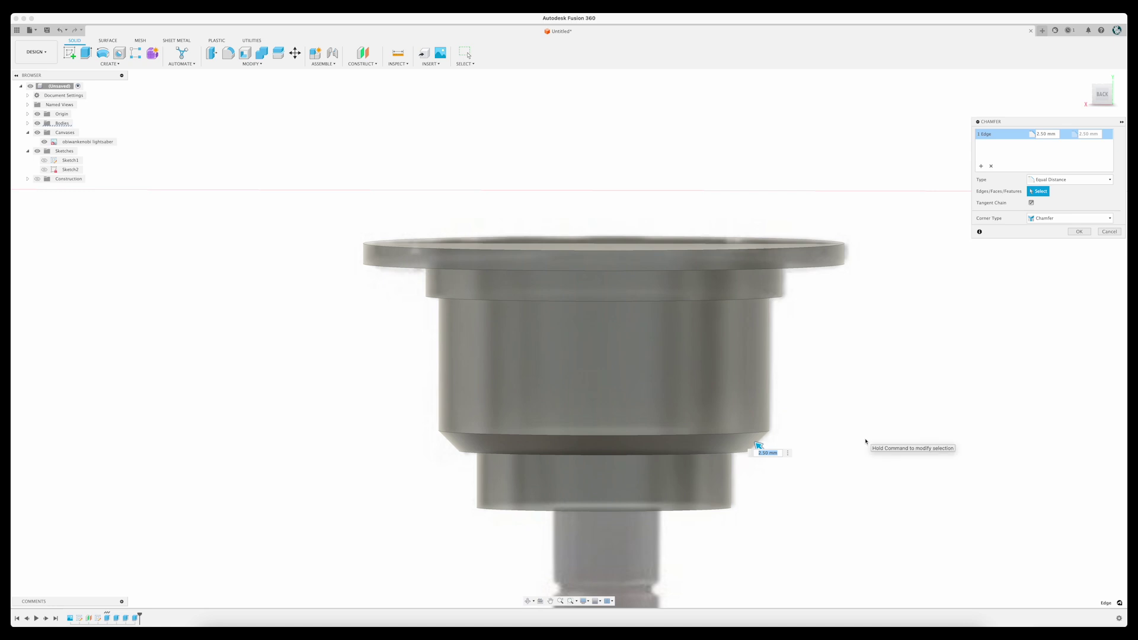
key("Return")
- Start a sketch over the canvas, draw the neck's centre line below the emitter and trace the right side of the stepped lower neck
middle_click_drag(827, 458, 767, 341)
scroll(795, 391, "down", 1)
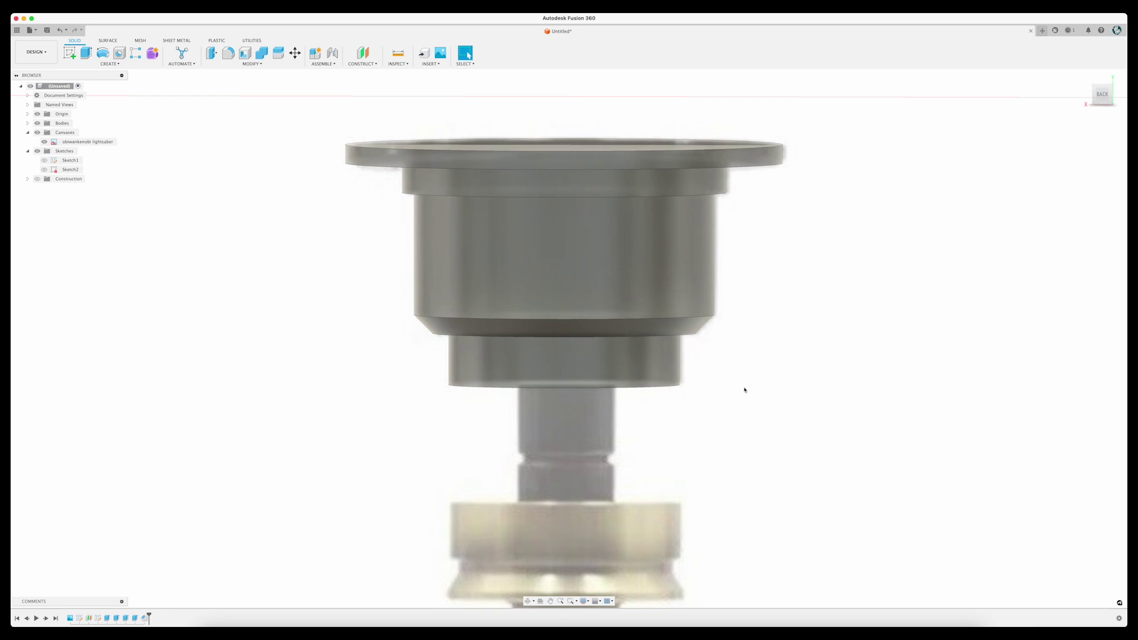
middle_click_drag(718, 445, 715, 309)
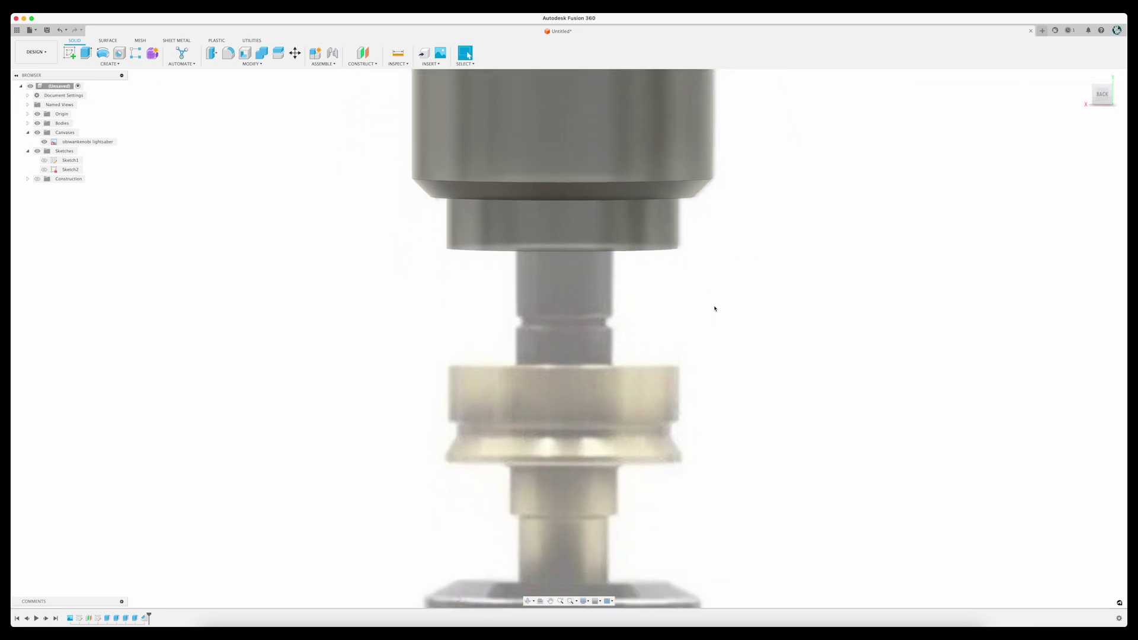
left_click(69, 54)
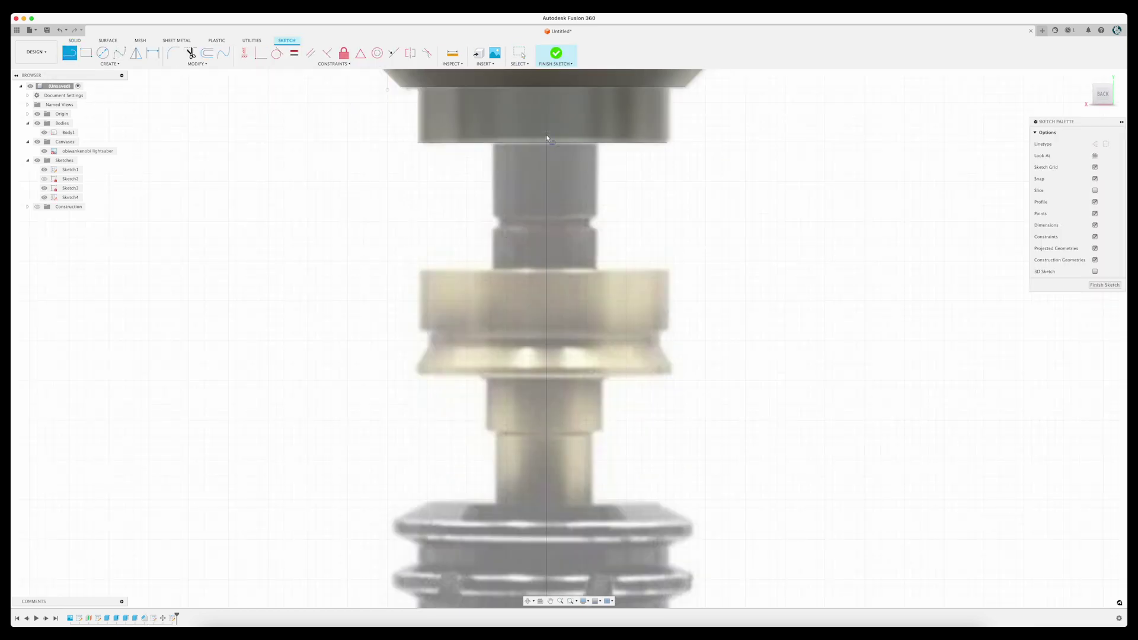
left_click(546, 134)
left_click(546, 519)
left_click(592, 519)
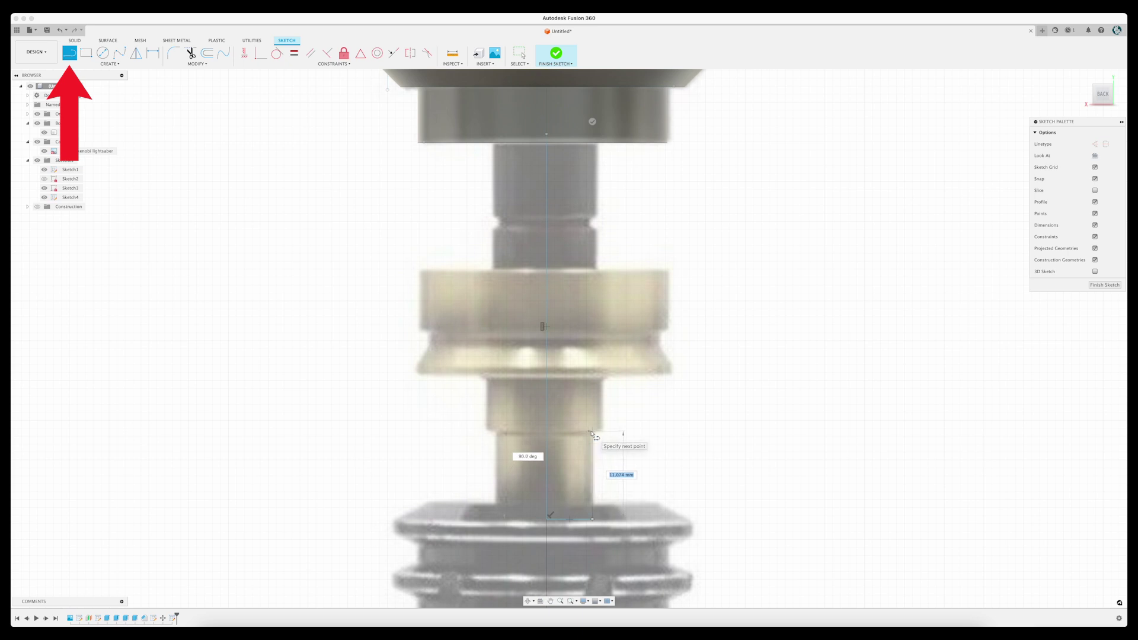
left_click(594, 432)
left_click(600, 428)
scroll(602, 381, "up", 4)
left_click(604, 373)
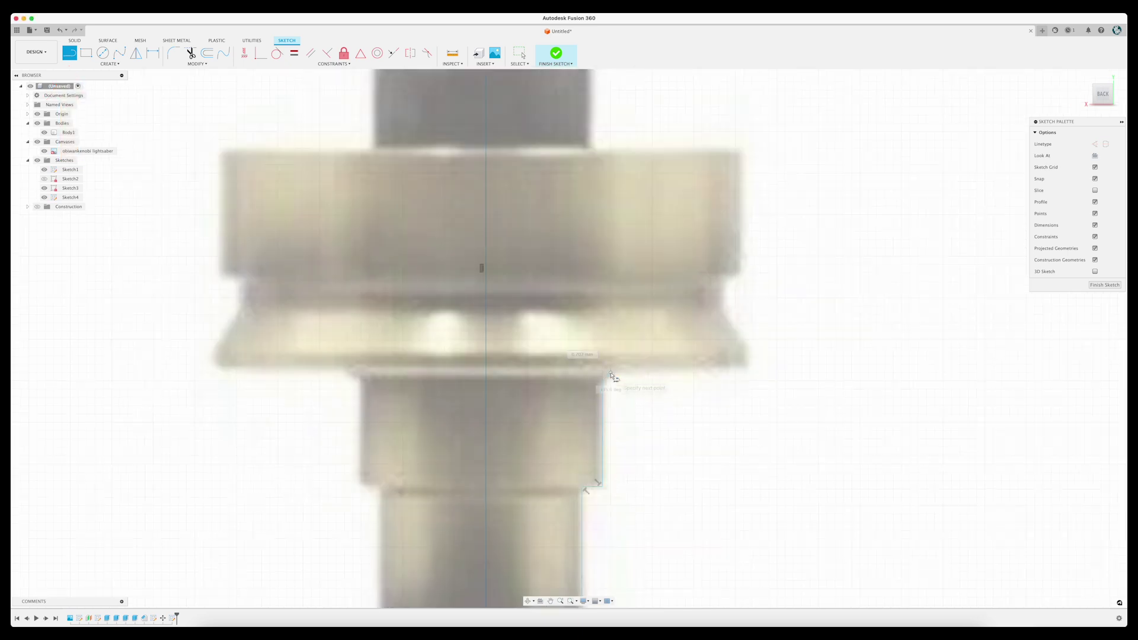
- Trace the underside and flared lower rim of the brass ring and the groove above it on the canvas
left_click(748, 373)
left_click(748, 347)
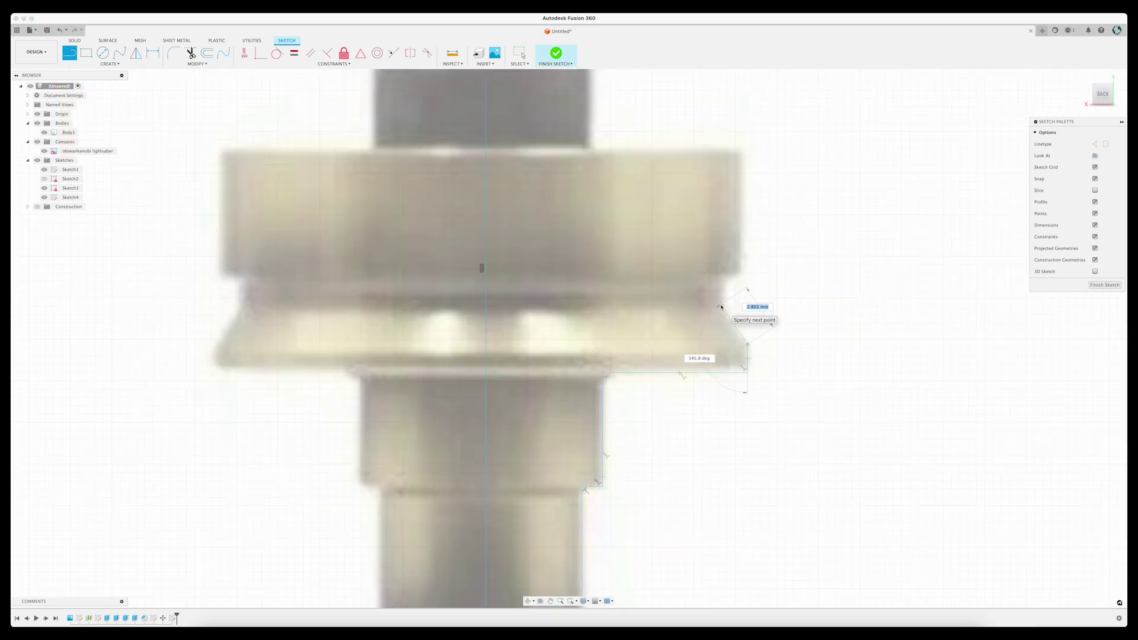
left_click(732, 322)
left_click(716, 303)
left_click(718, 296)
left_click(738, 295)
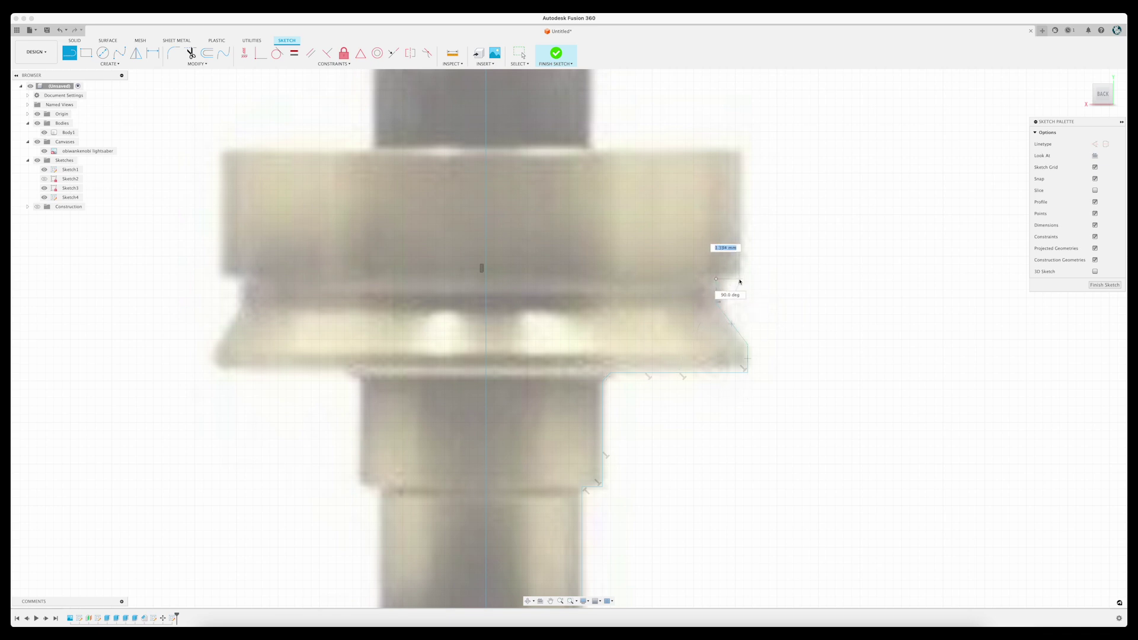
- Trace the brass ring's upper band and continue the profile line up the side of the upper neck
left_click(739, 279)
left_click(740, 150)
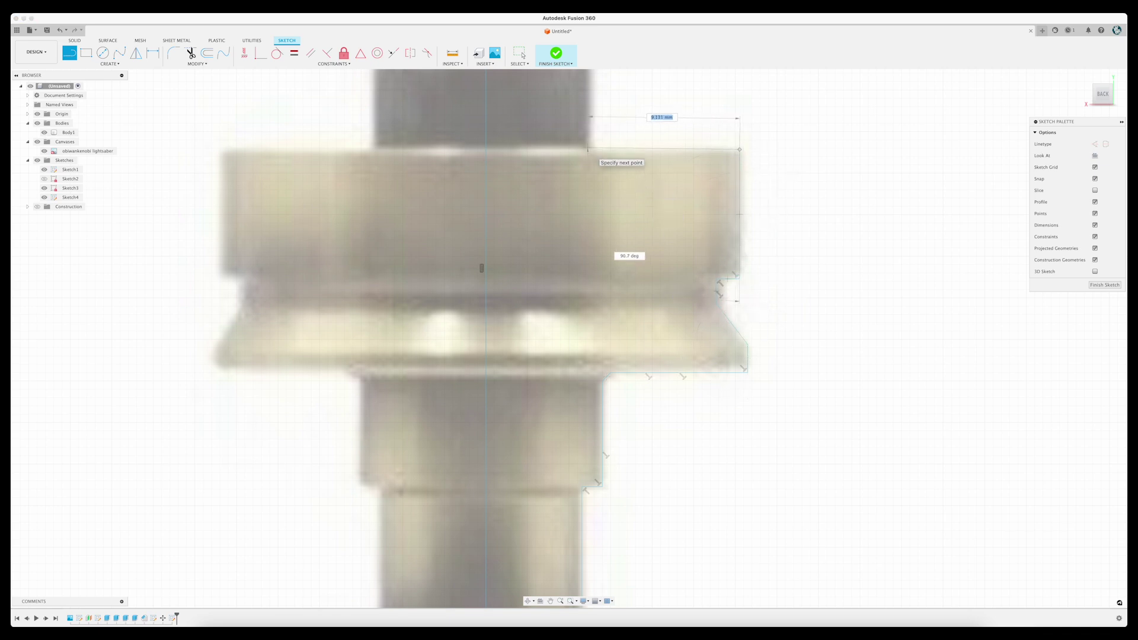
left_click(591, 150)
scroll(592, 153, "down", 3)
middle_click_drag(591, 156, 582, 316)
left_click(582, 253)
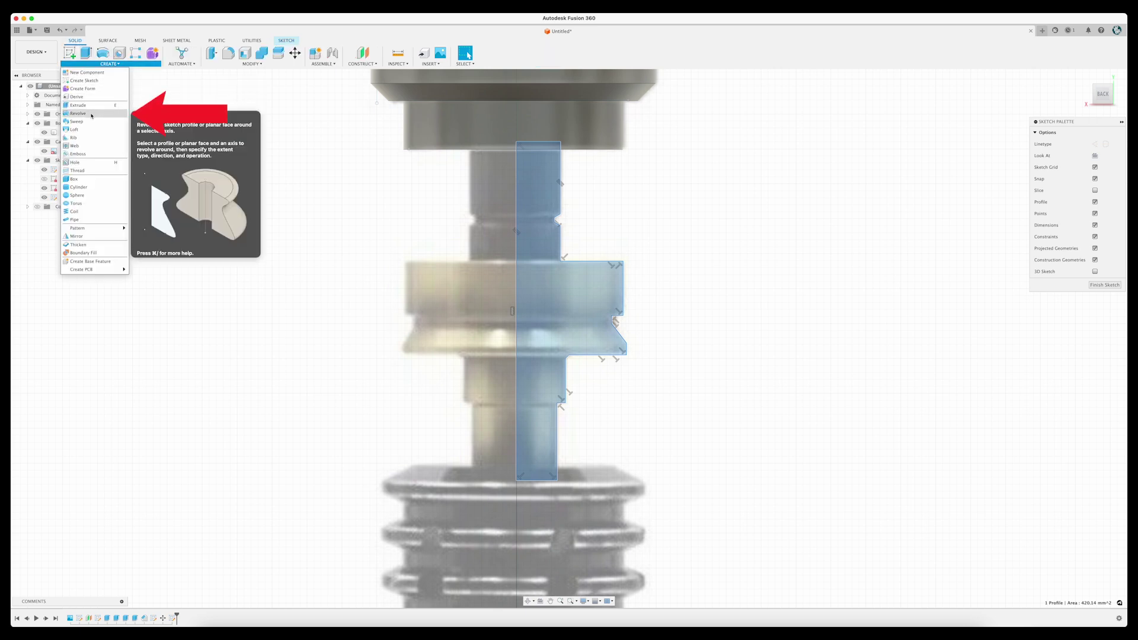
- Revolve the neck and ring profile 360 degrees around the hilt's vertical centre line as a new body, with the canvas hidden
left_click(92, 114)
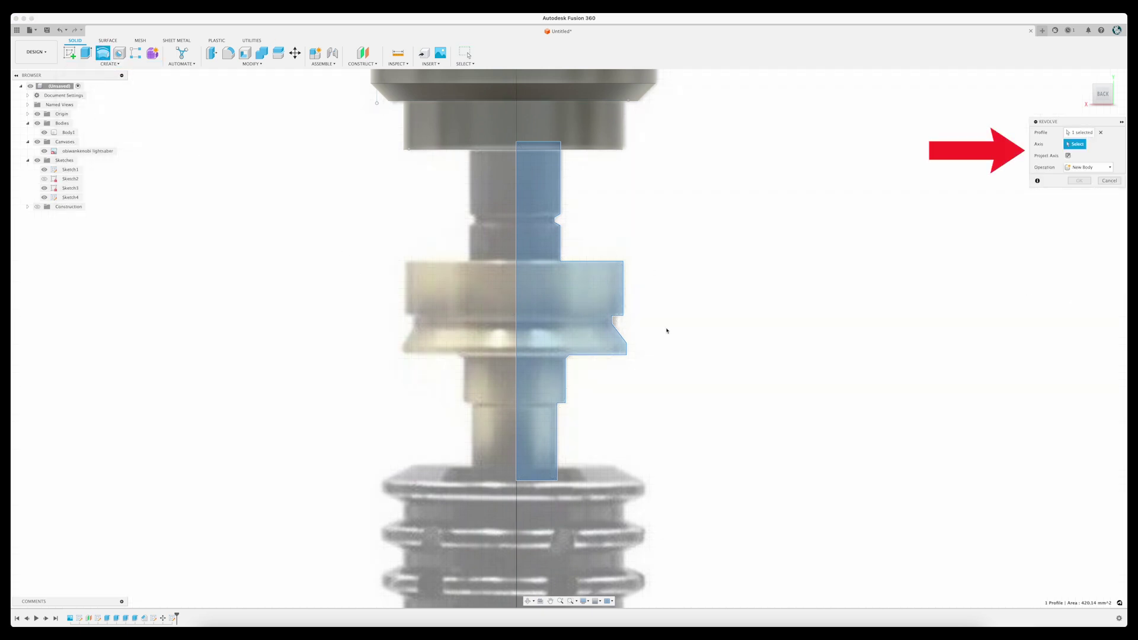
scroll(674, 354, "down", 6)
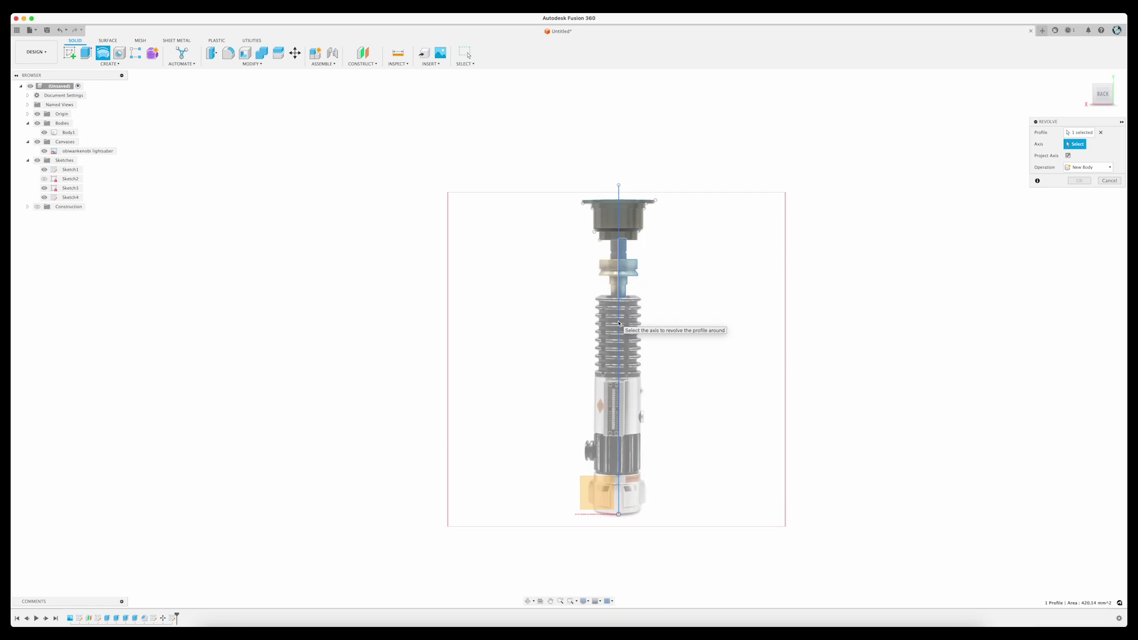
left_click(618, 322)
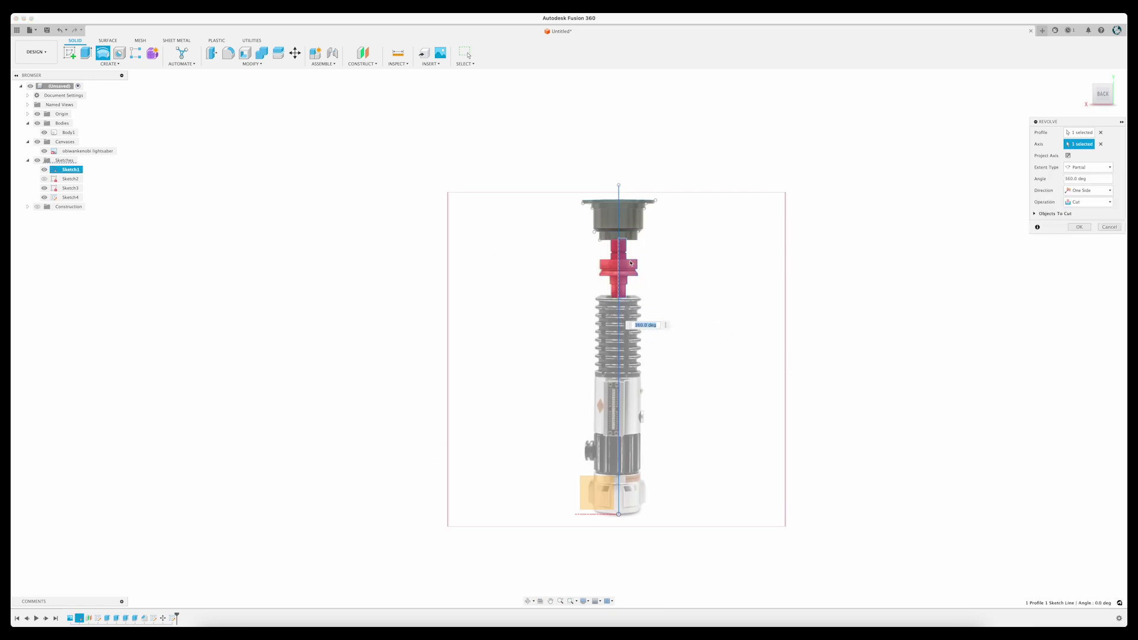
scroll(629, 264, "up", 10)
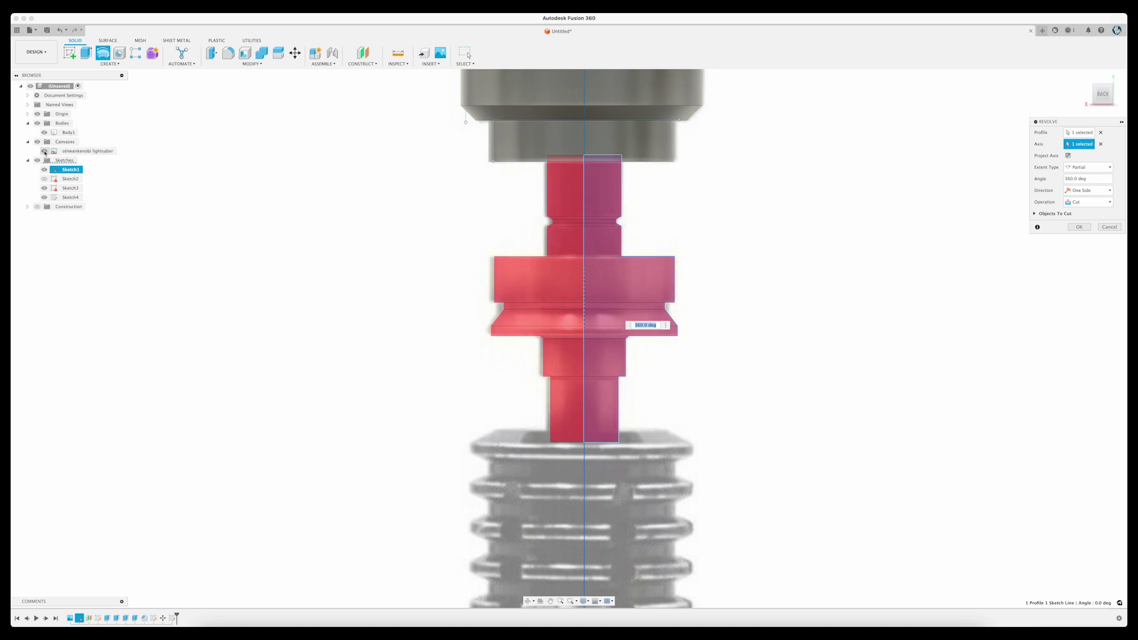
left_click(45, 152)
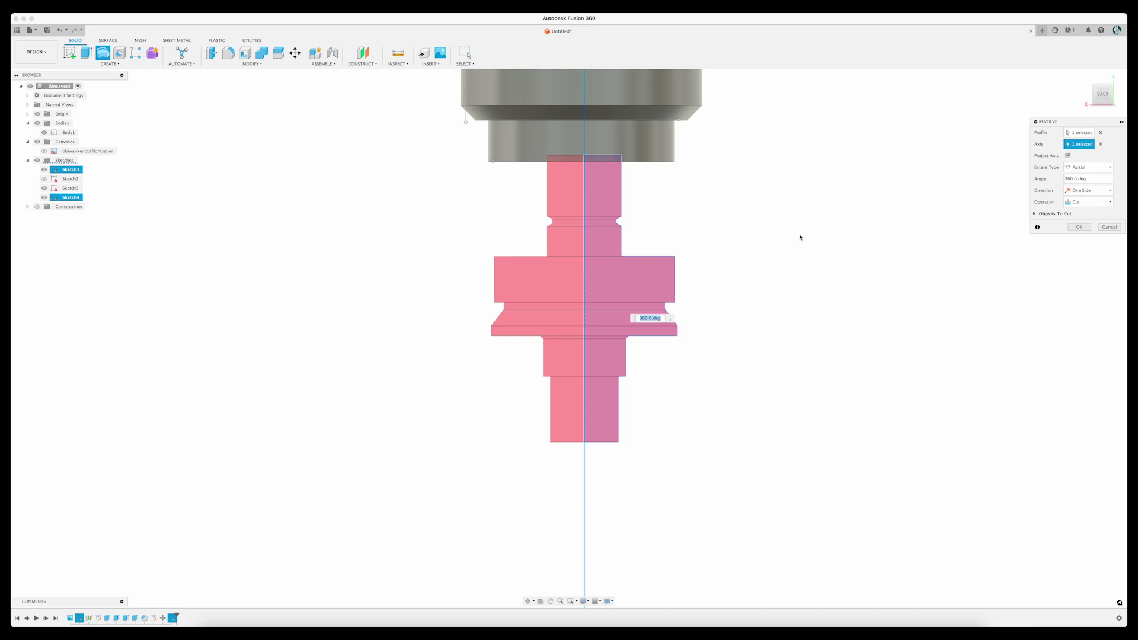
left_click(1088, 202)
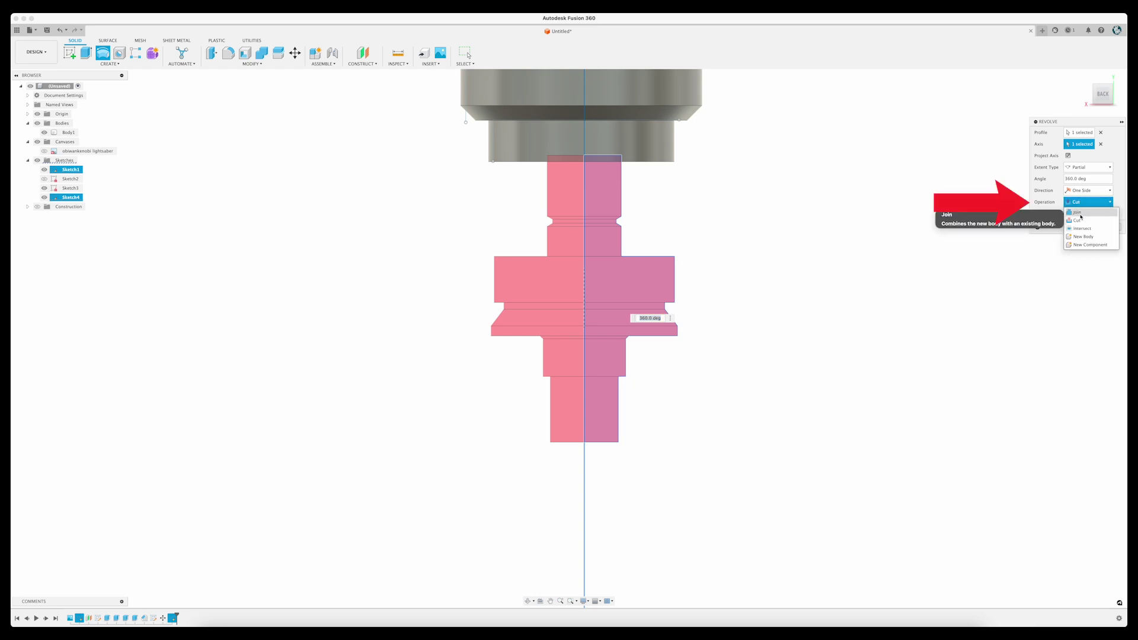
left_click(1084, 236)
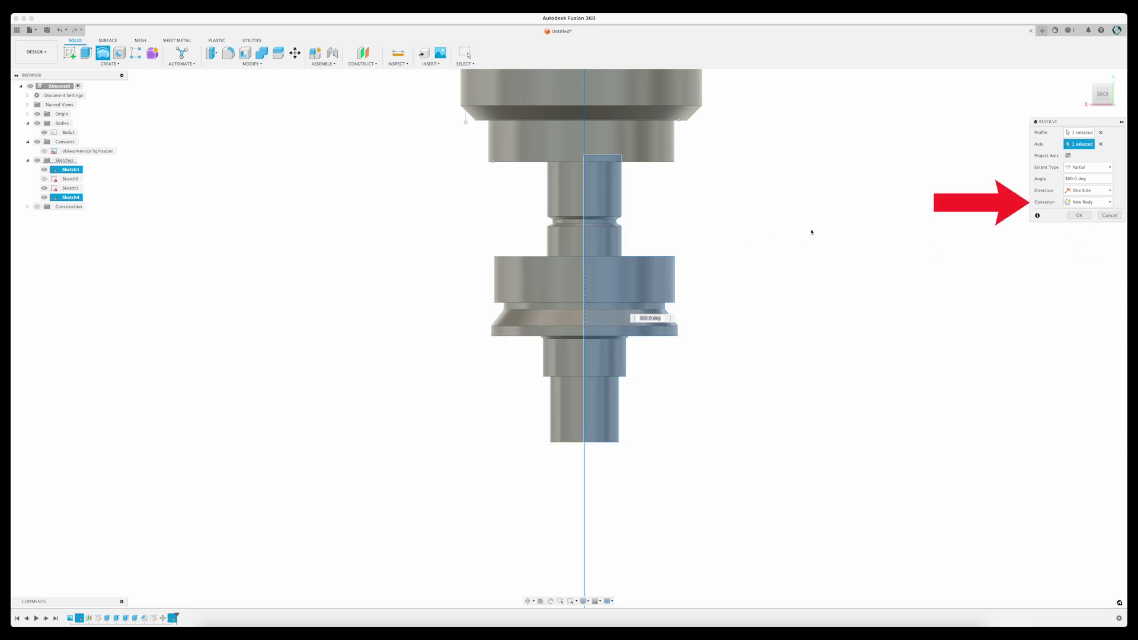
mouse_move(693, 275)
middle_mouse_down("shift")
mouse_move(688, 282)
mouse_move(706, 255)
mouse_move(704, 270)
middle_mouse_up("shift")
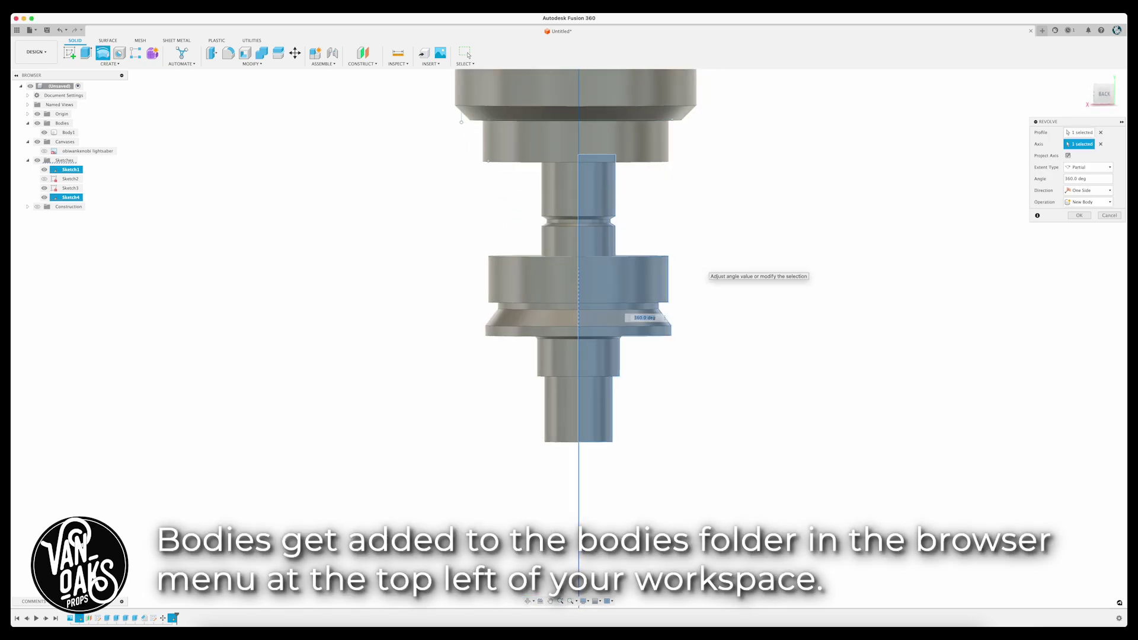
key("Return")
- Sketch the left half-profile of the grip's top rib and the groove beneath it, reaching across to the hilt's centre axis
scroll(709, 303, "down", 3)
middle_click_drag(709, 310, 680, 337)
scroll(699, 284, "down", 1)
mouse_move(699, 284)
middle_mouse_down("shift")
mouse_move(663, 287)
mouse_move(691, 272)
mouse_move(691, 282)
middle_mouse_up("shift")
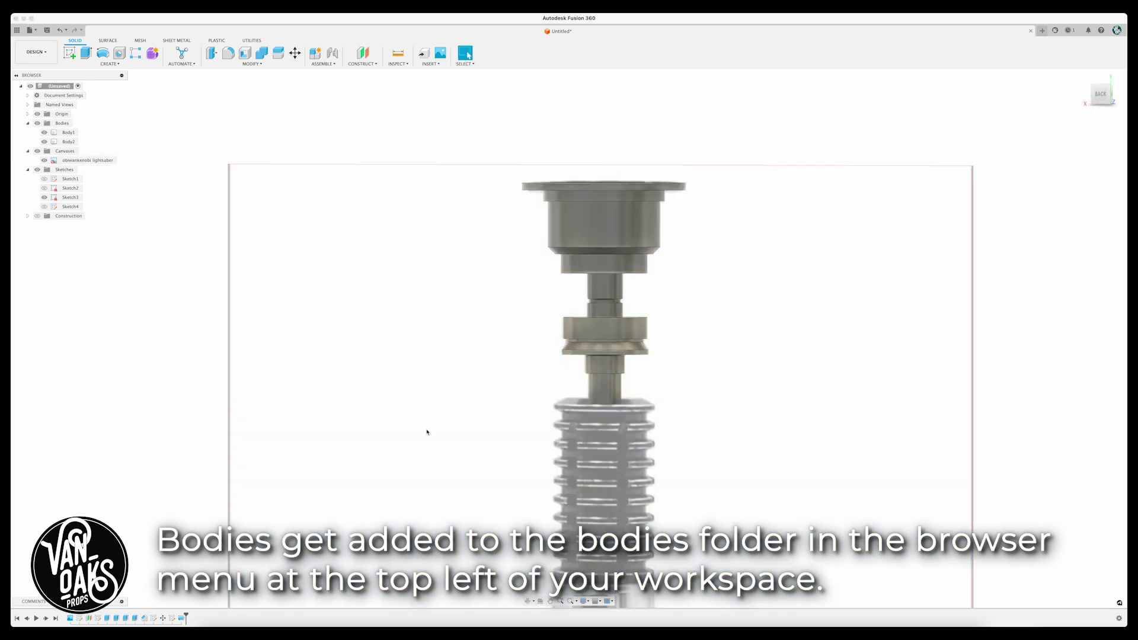
middle_click_drag(438, 425, 409, 316)
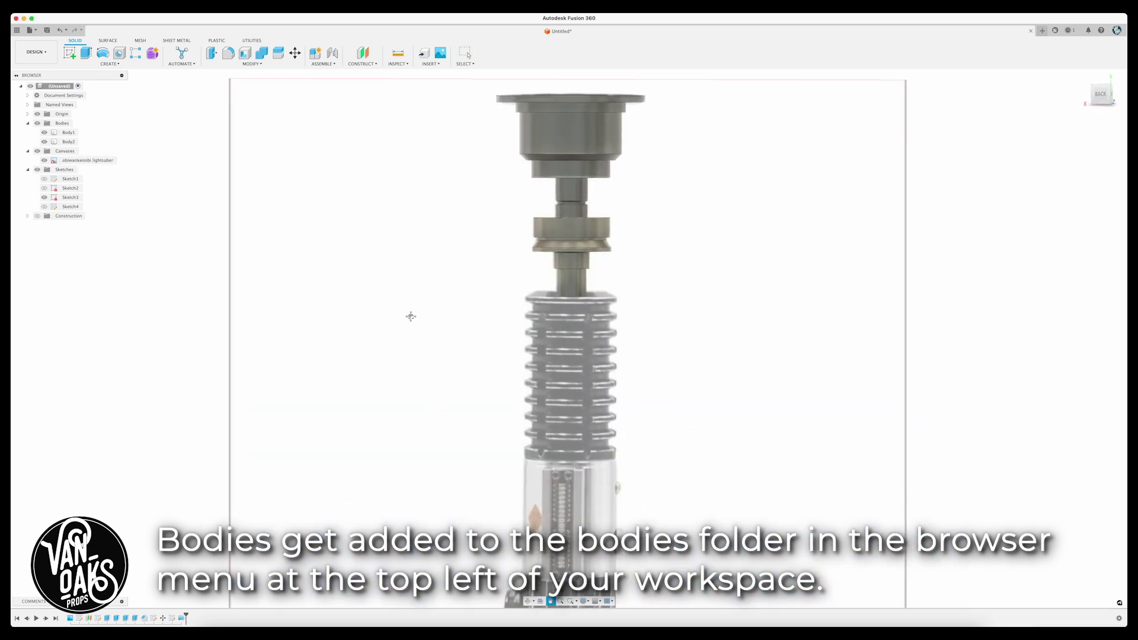
scroll(578, 301, "up", 5)
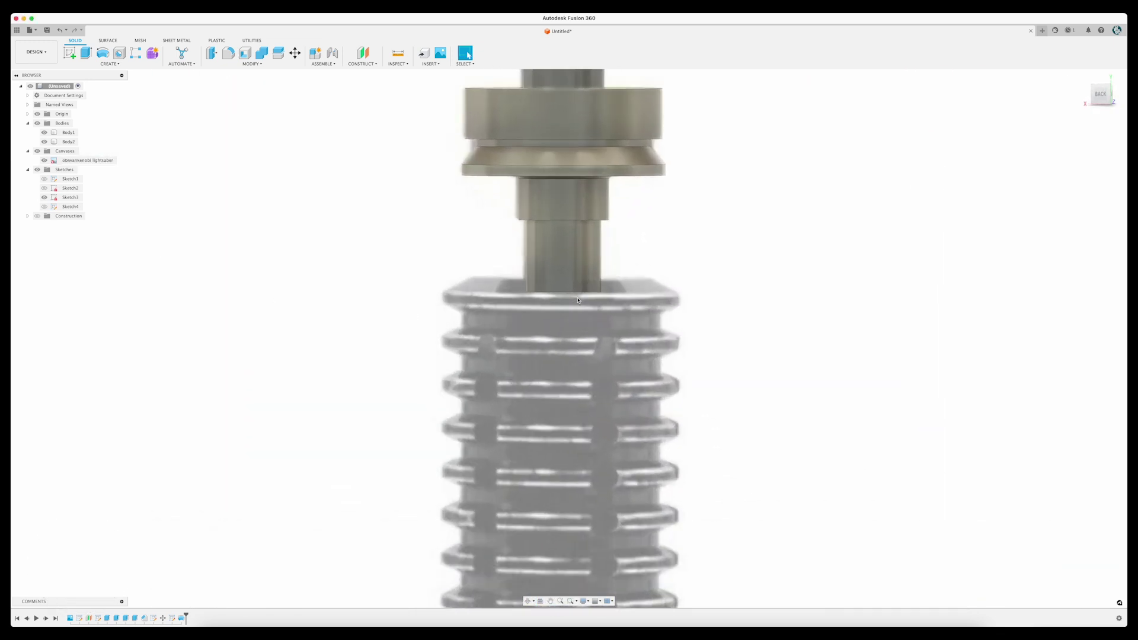
left_click(70, 53)
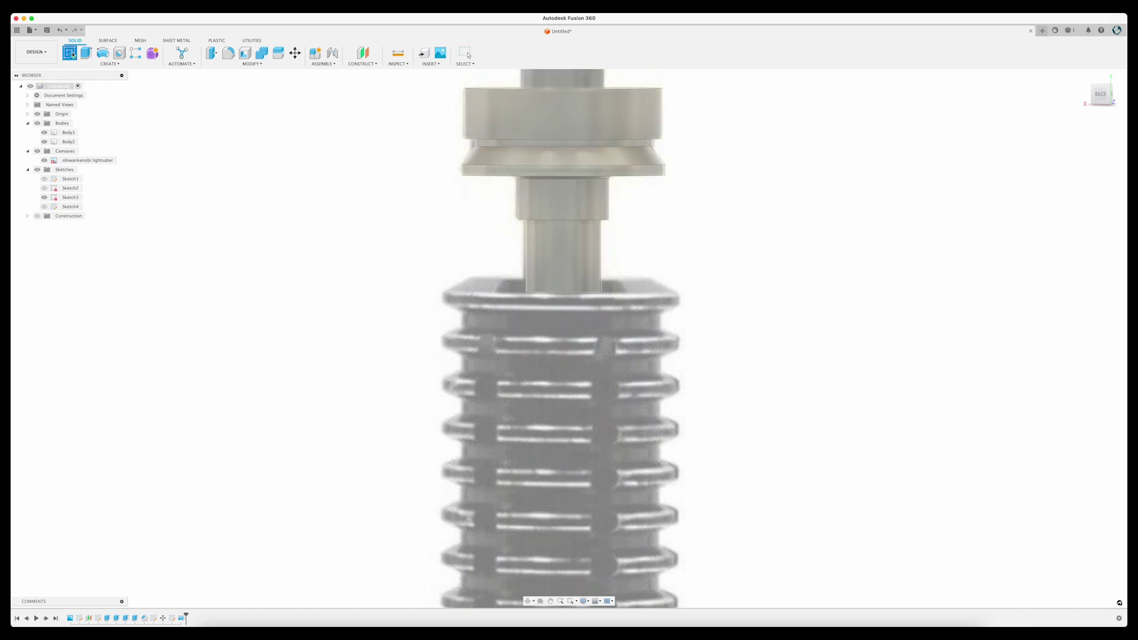
left_click(414, 253)
left_click(361, 281)
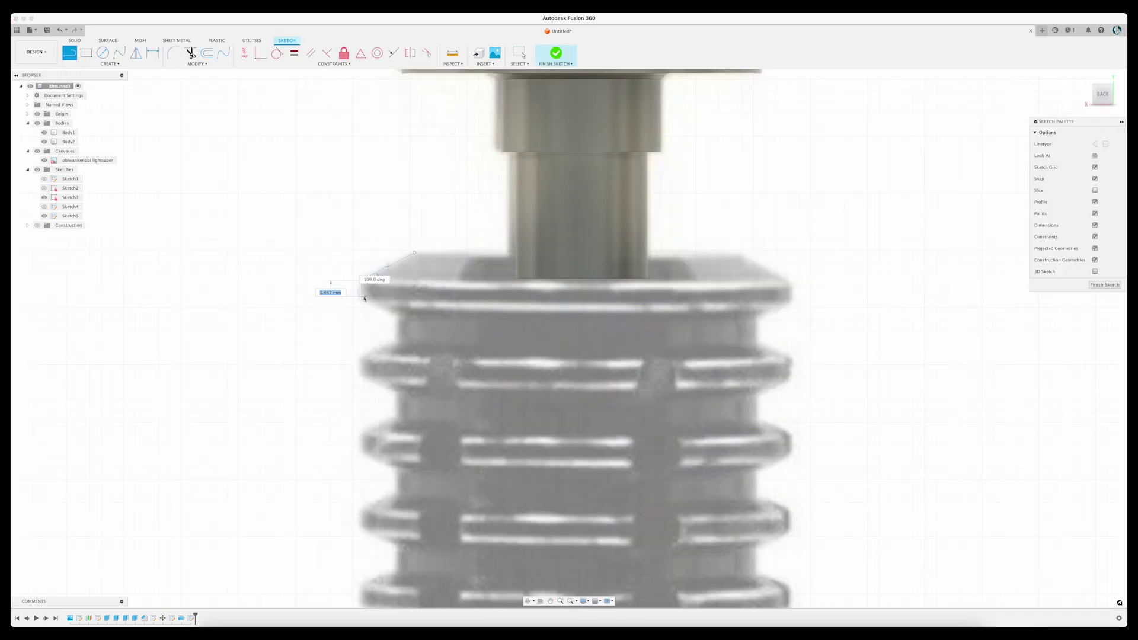
left_click(361, 298)
left_click(398, 319)
left_click(400, 352)
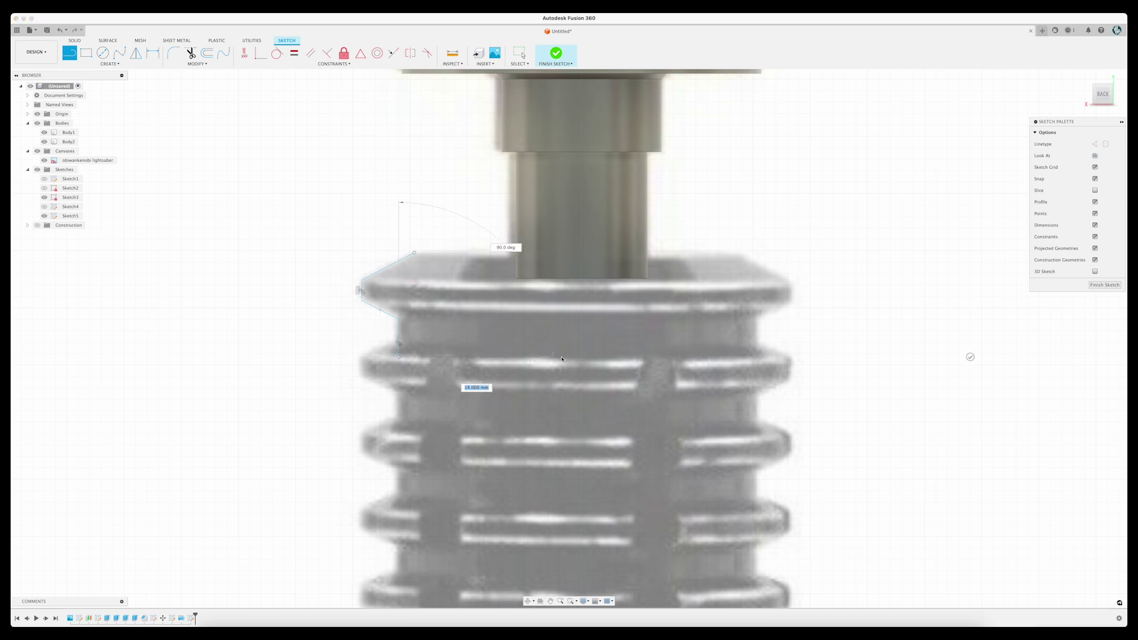
left_click(581, 357)
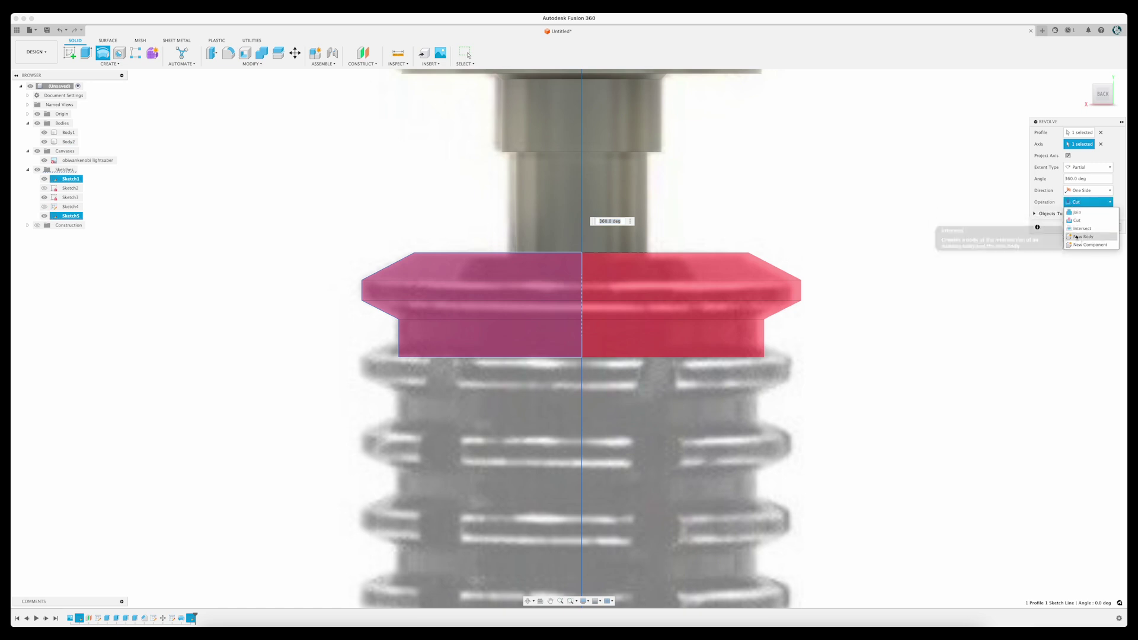
- Revolve the grip's top rib profile 360 degrees around the centre axis as a new body
left_click(1077, 237)
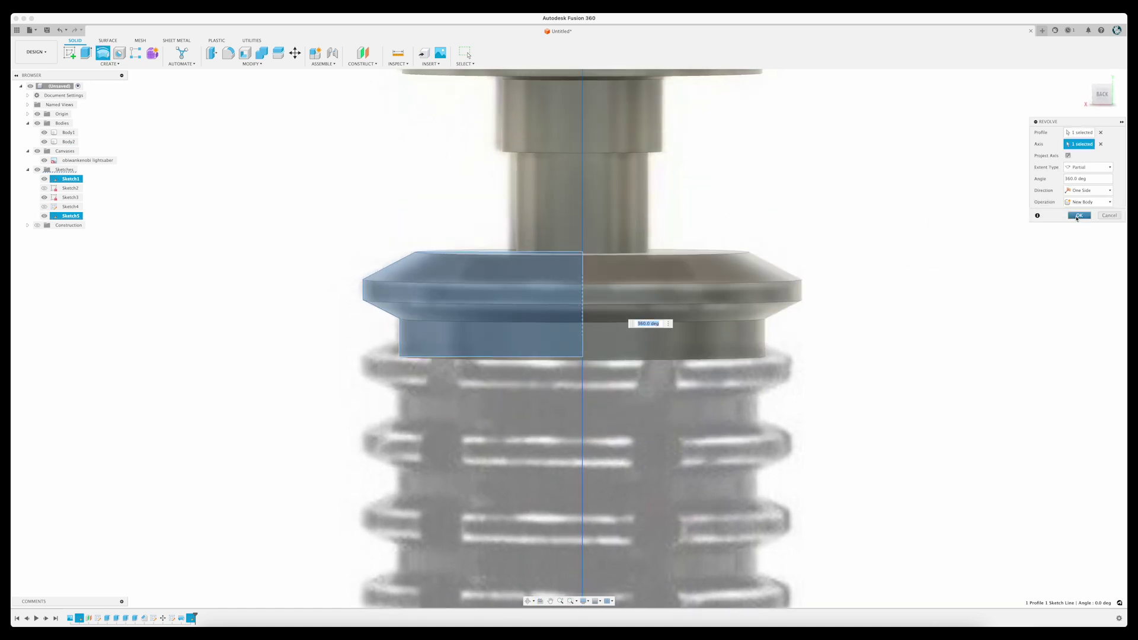
left_click(1077, 218)
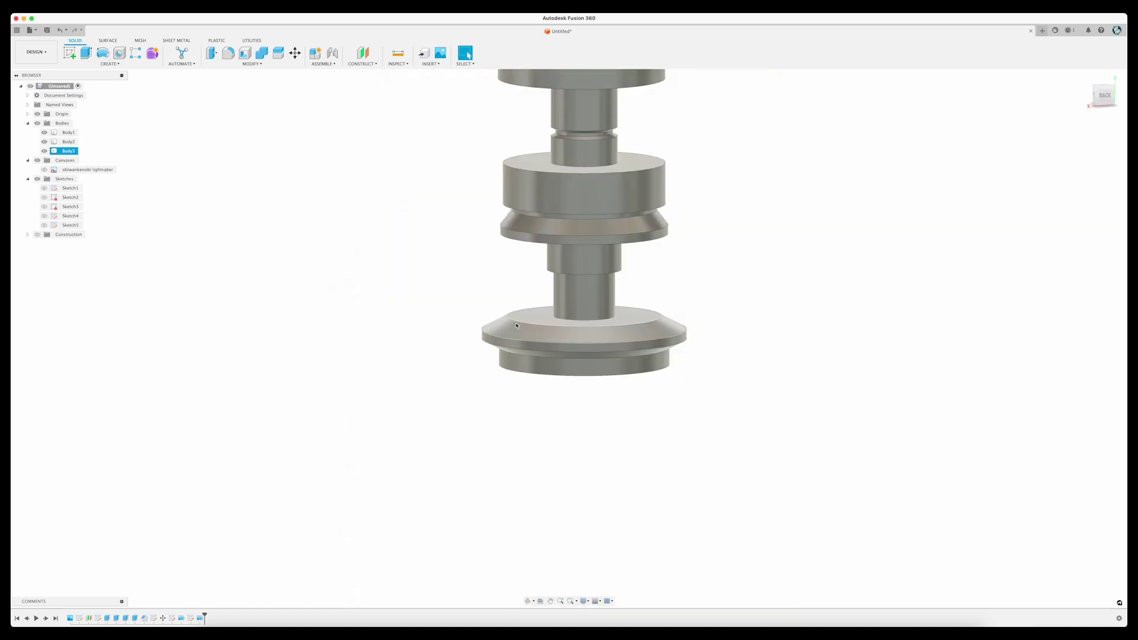
left_click(219, 251)
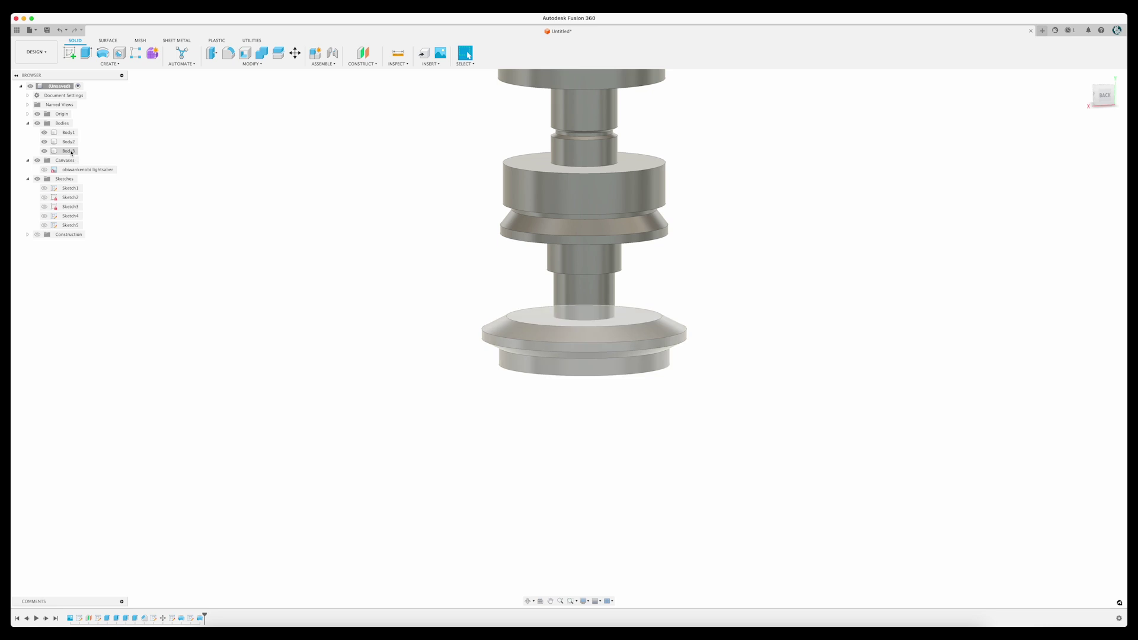
- Try to place a copy of the top rib body directly beneath the original with Move/Copy and Create Copy enabled
right_click(71, 153)
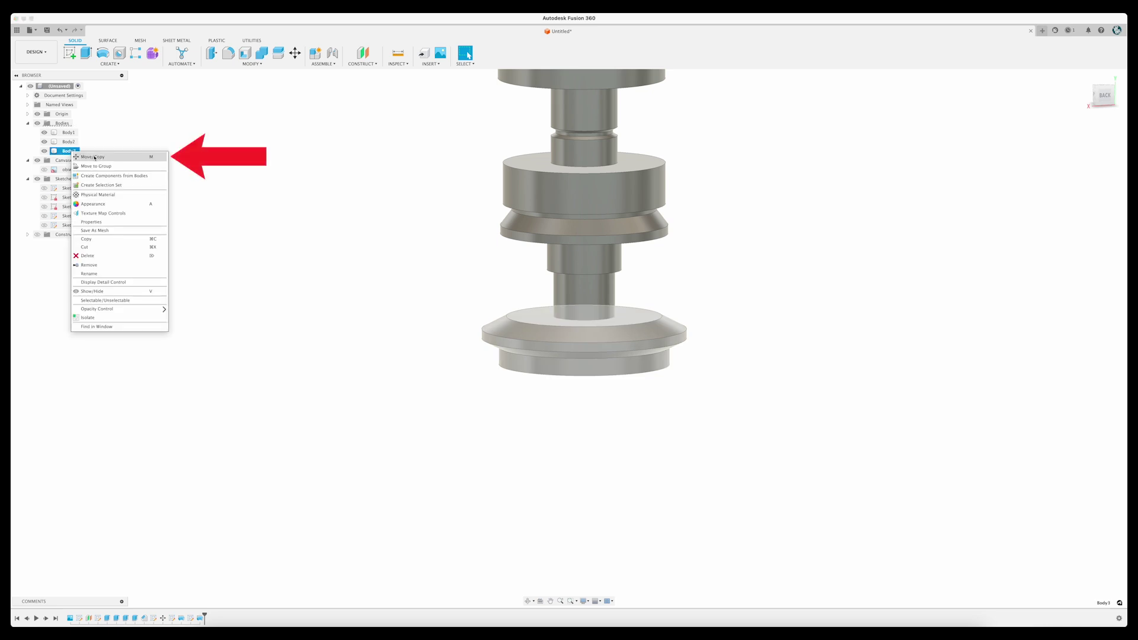
left_click(98, 158)
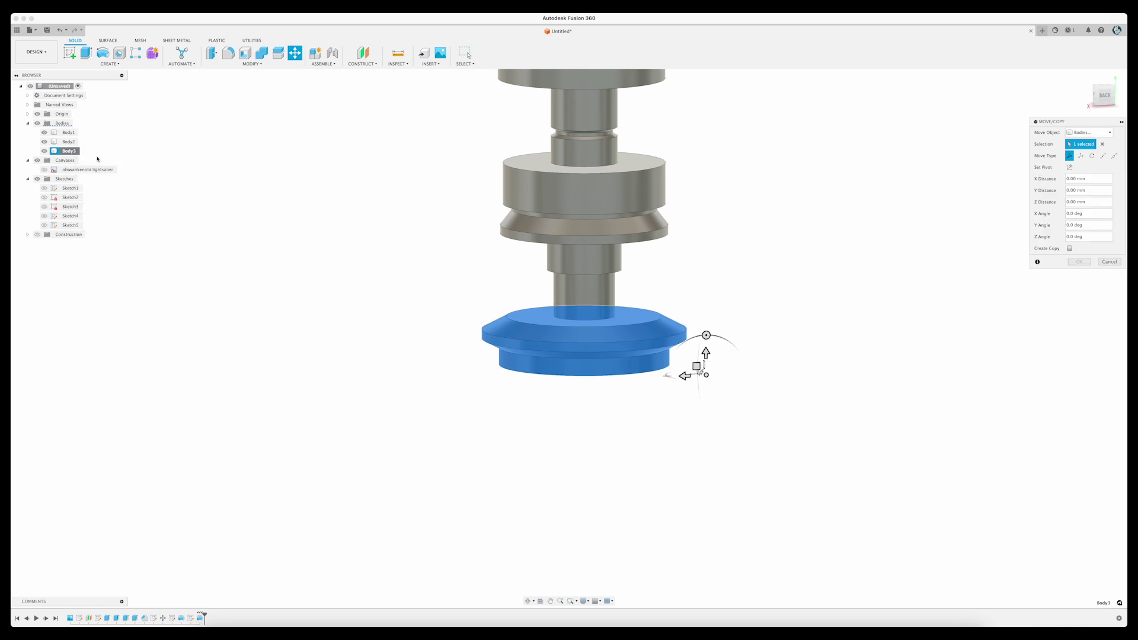
left_click(1070, 249)
scroll(719, 356, "up", 5)
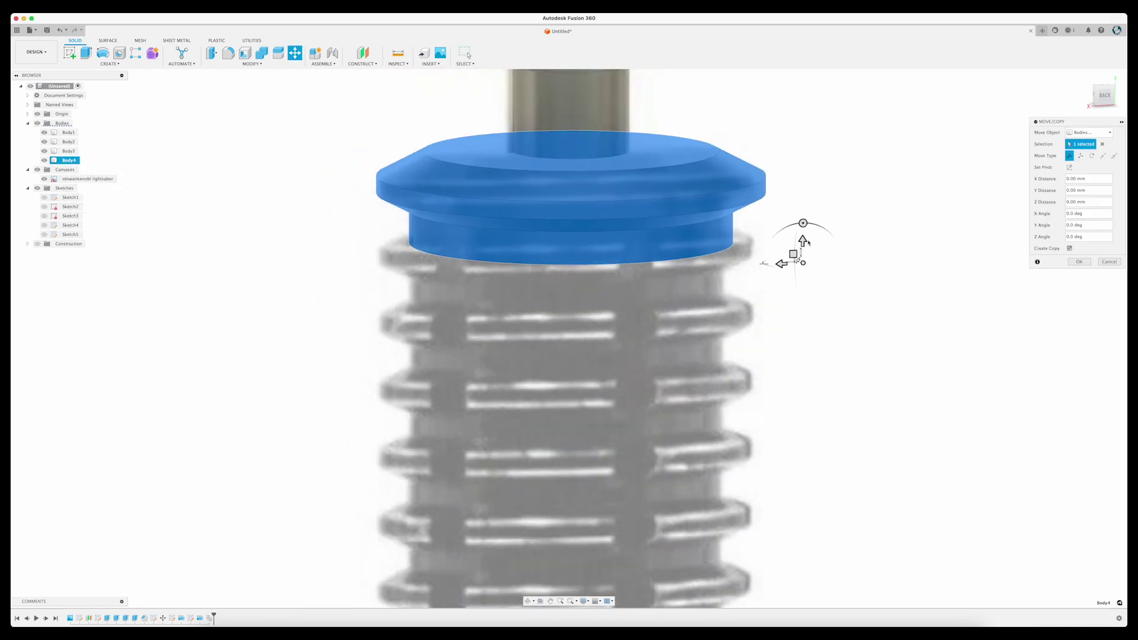
left_click_drag(803, 235, 806, 310)
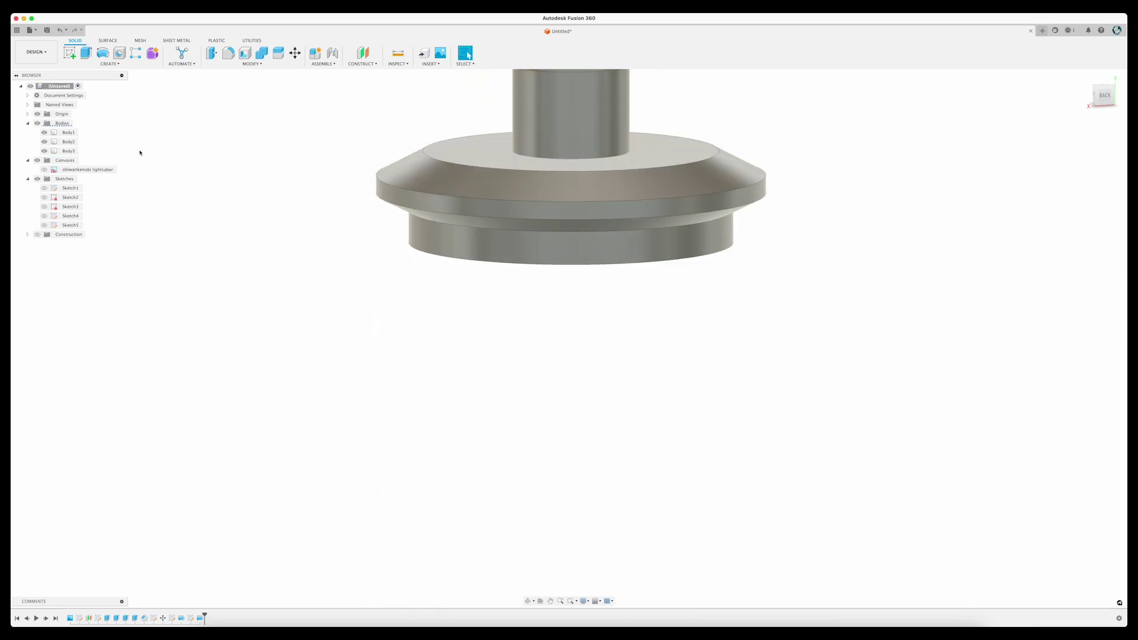
- Set up a Pattern on Path of the grip's top rib body running down the hilt's vertical centre line
left_click(67, 152)
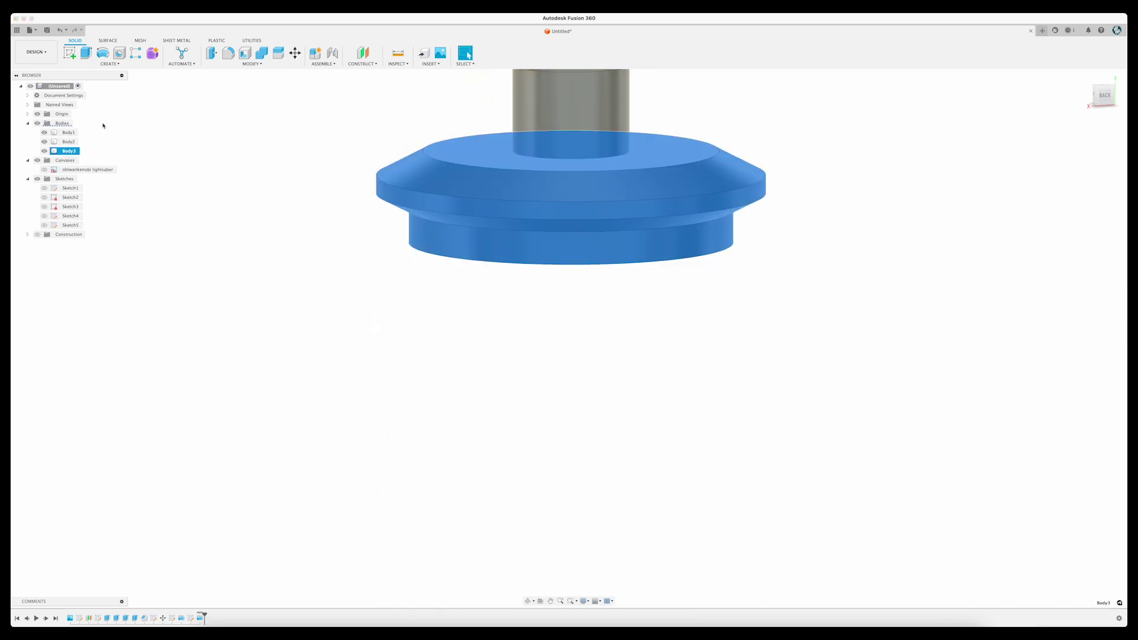
left_click(113, 64)
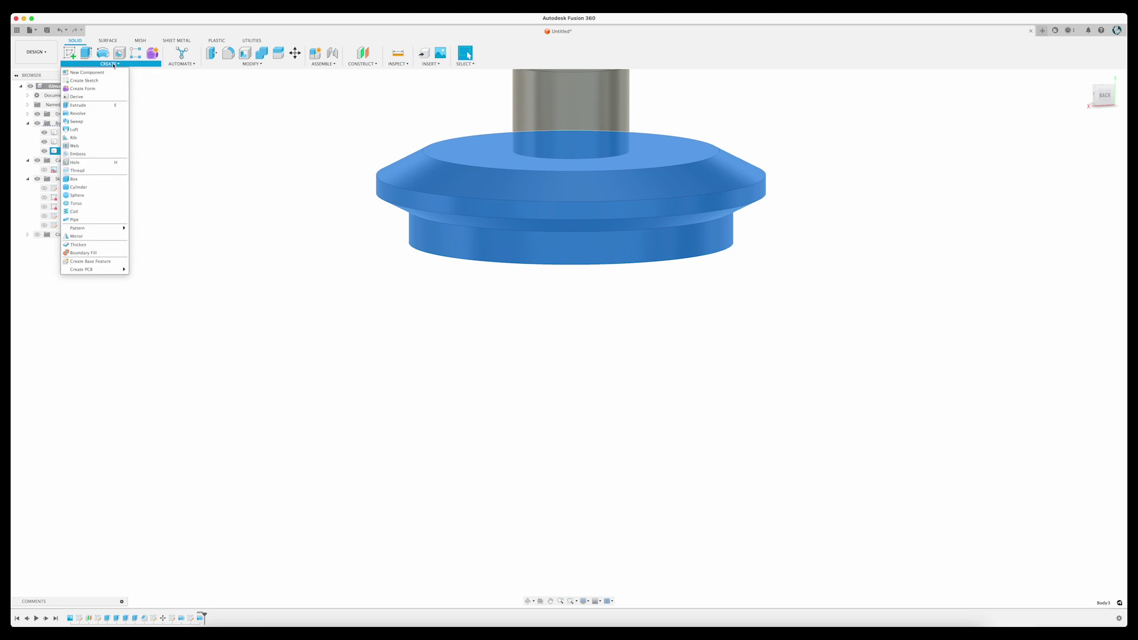
mouse_move(105, 228)
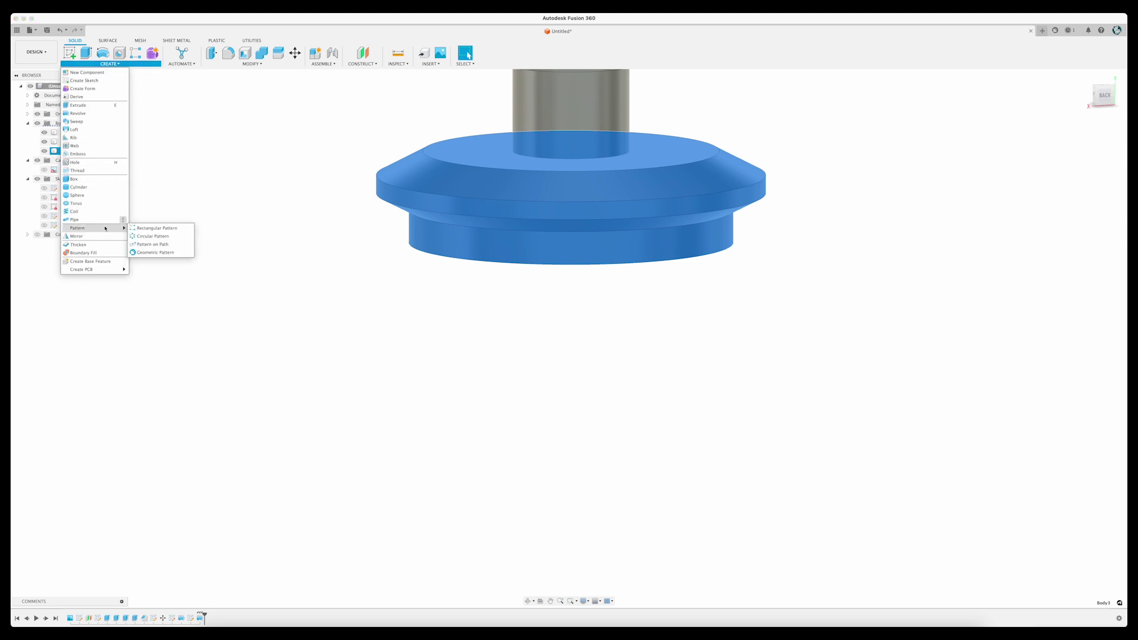
left_click(154, 244)
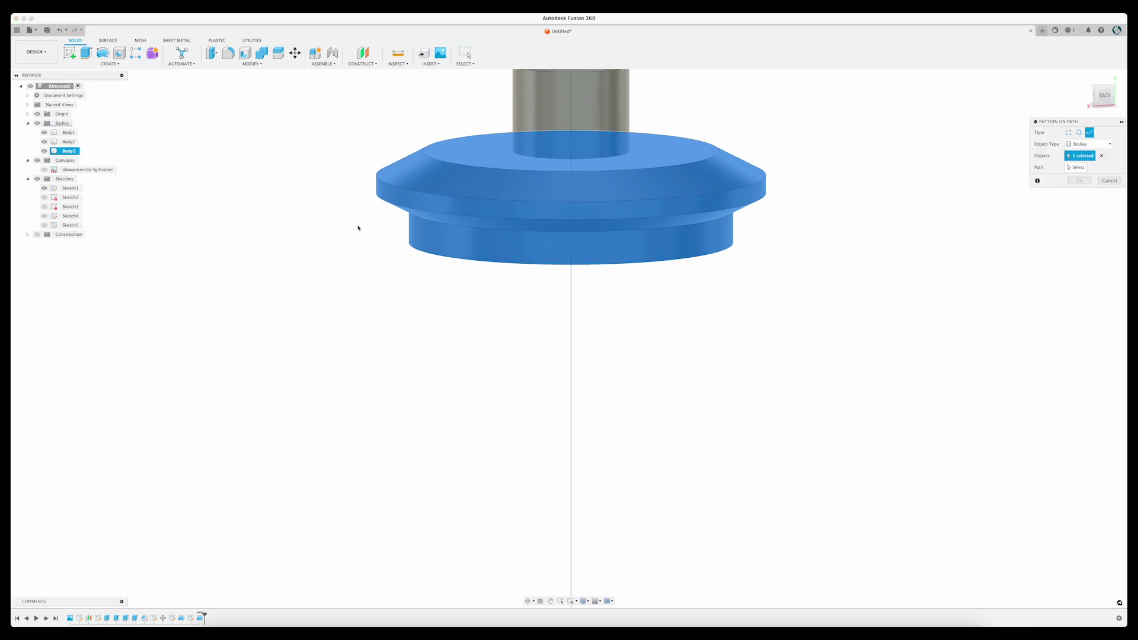
left_click(571, 285)
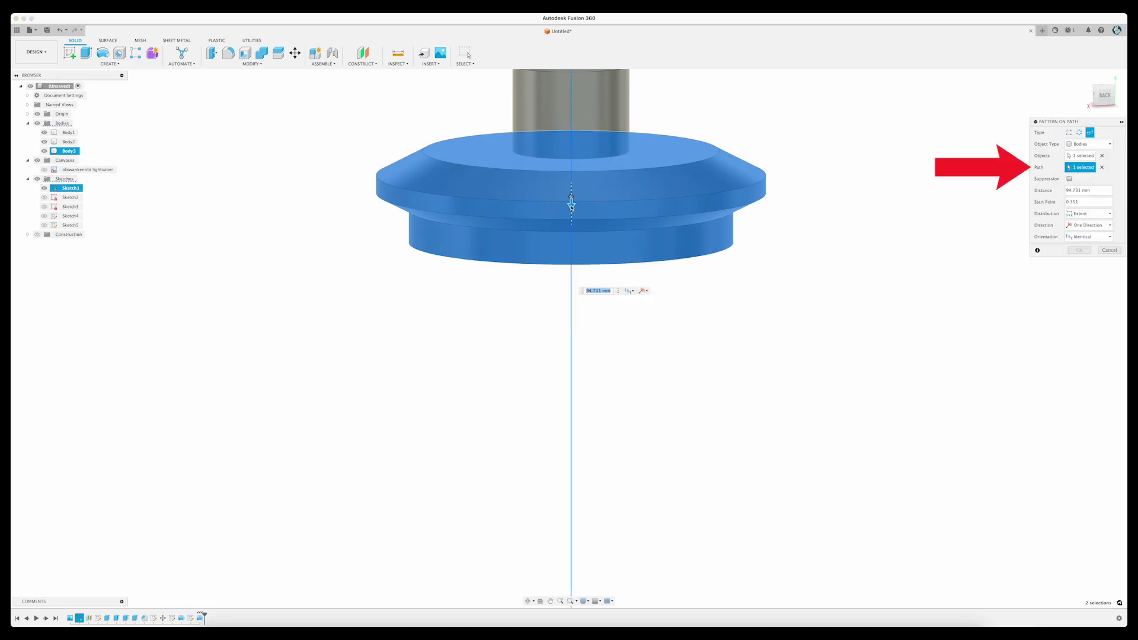
left_click_drag(571, 208, 571, 343)
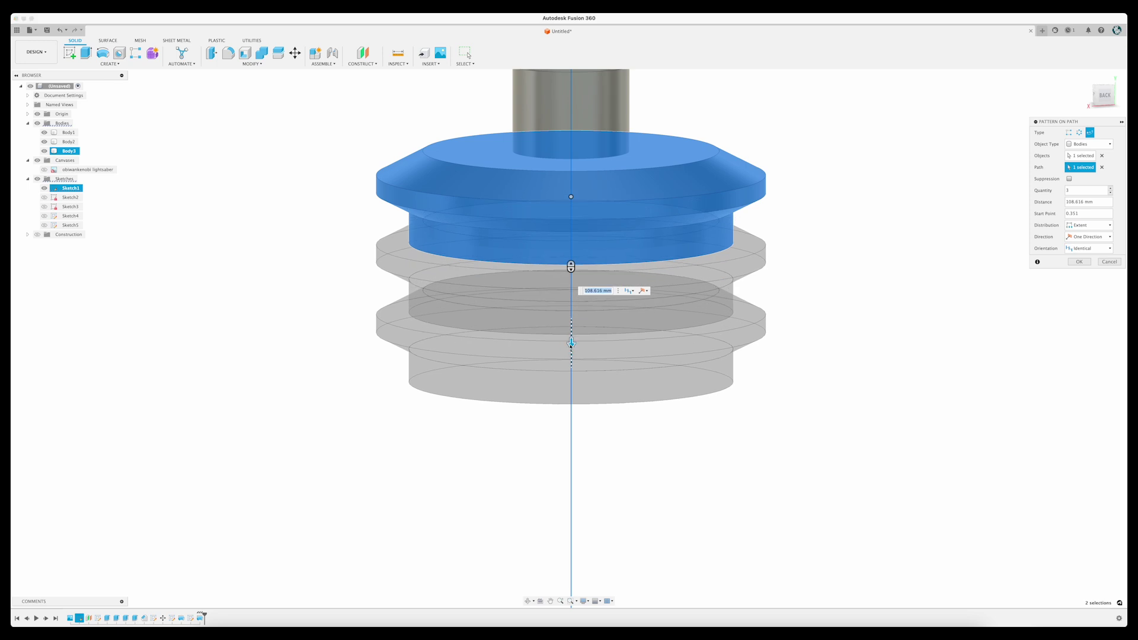
- Show the reference canvas and create the rib pattern with quantity 9, extending its distance to about 149 mm to match the pictured grip
left_click(44, 170)
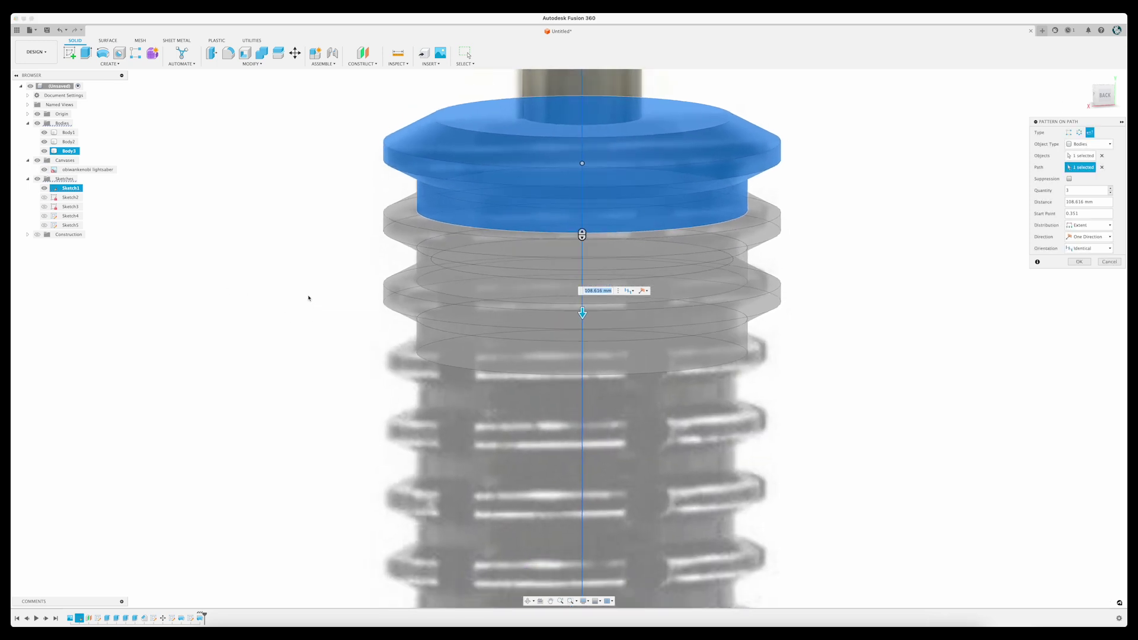
scroll(308, 297, "down", 3)
scroll(308, 297, "down", 2)
middle_click_drag(310, 293, 463, 241)
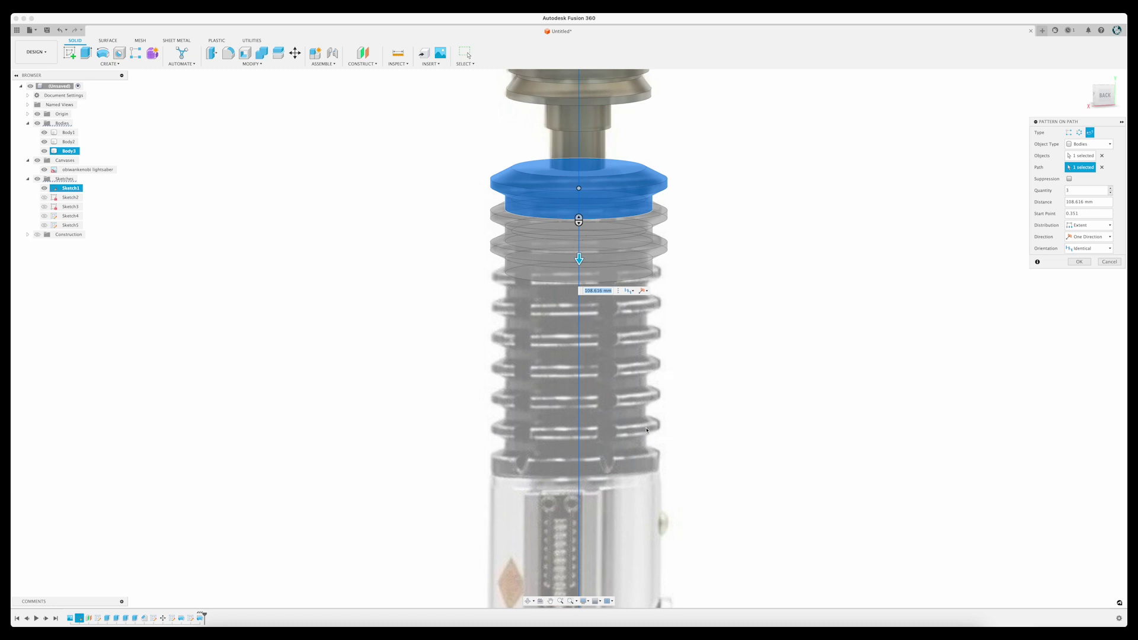
left_click(1110, 188)
left_click(1110, 188)
left_click(1110, 188)
left_click(1110, 188)
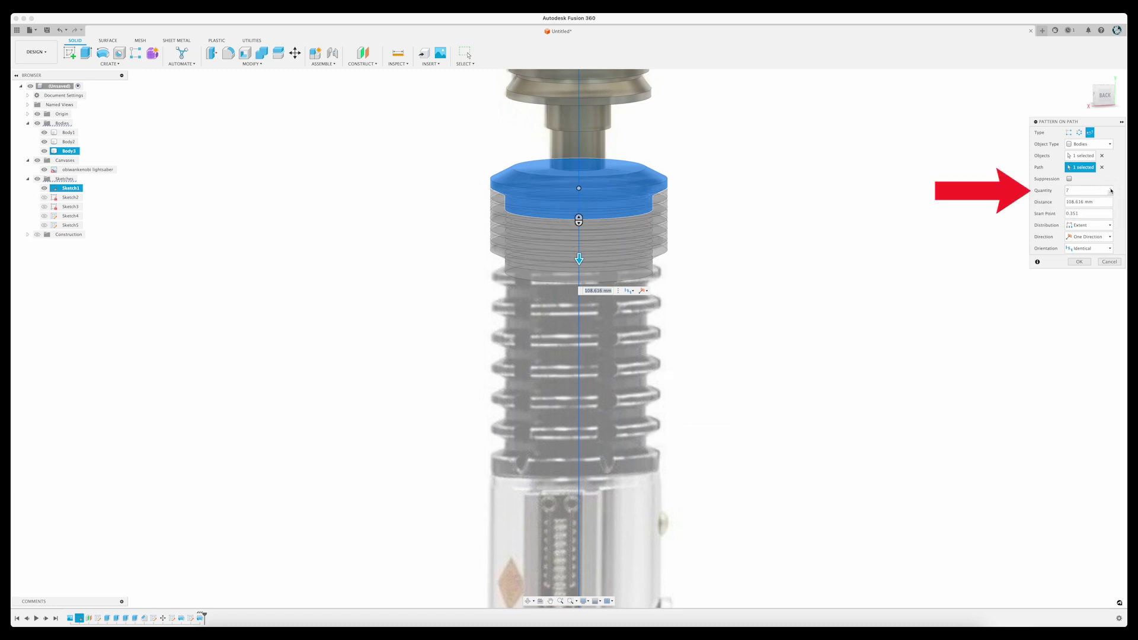
left_click(1112, 190)
left_click_drag(580, 259, 580, 440)
left_click(1111, 188)
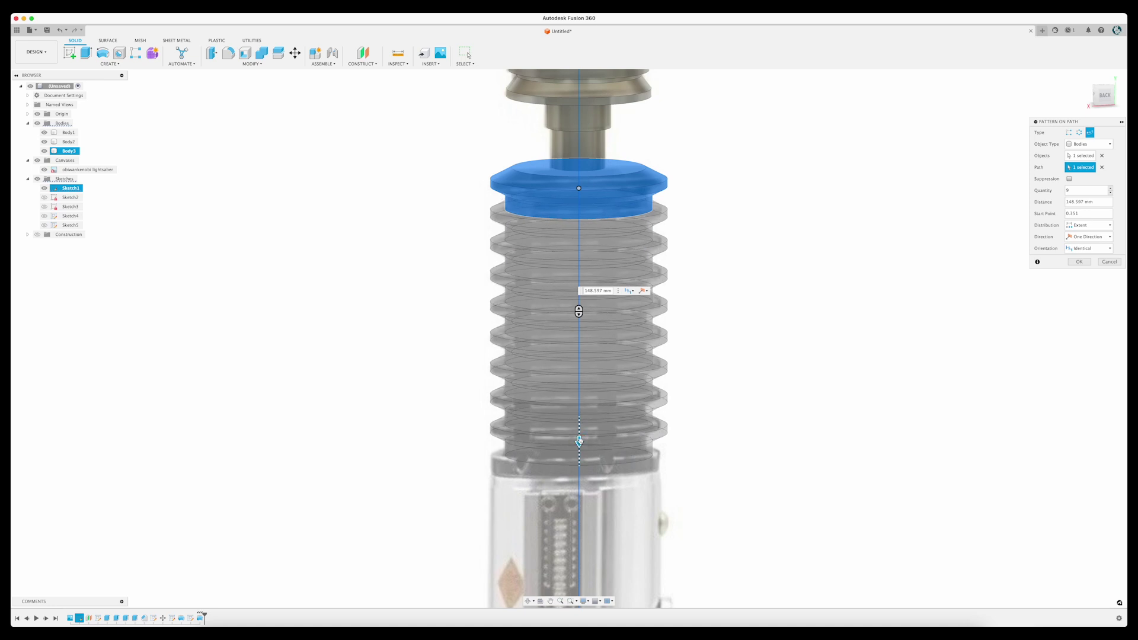
left_click(1072, 261)
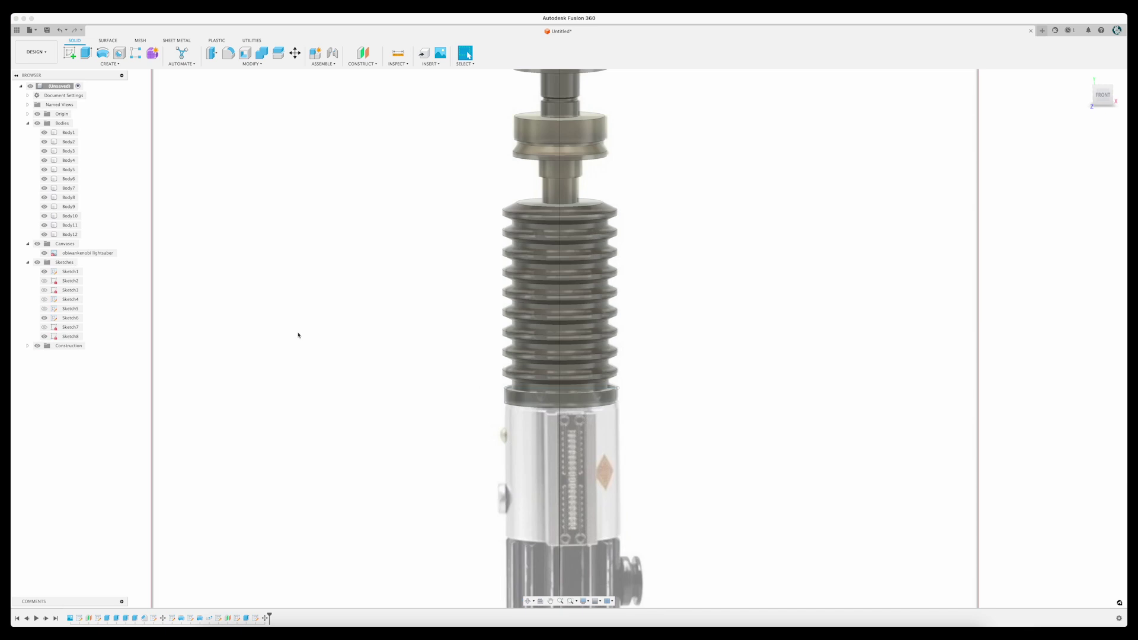
- Sketch a circle centred on the hilt axis on the underside of the collar beneath the ribbed grip
middle_click_drag(685, 477, 696, 393)
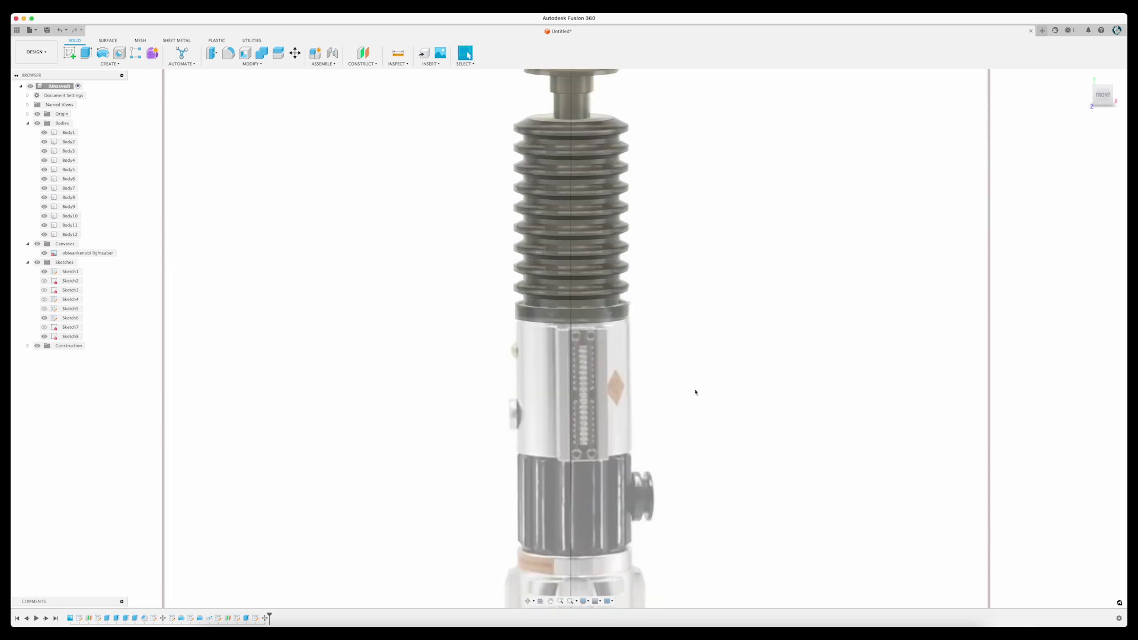
scroll(645, 345, "up", 3)
middle_click_drag(645, 347, 706, 315)
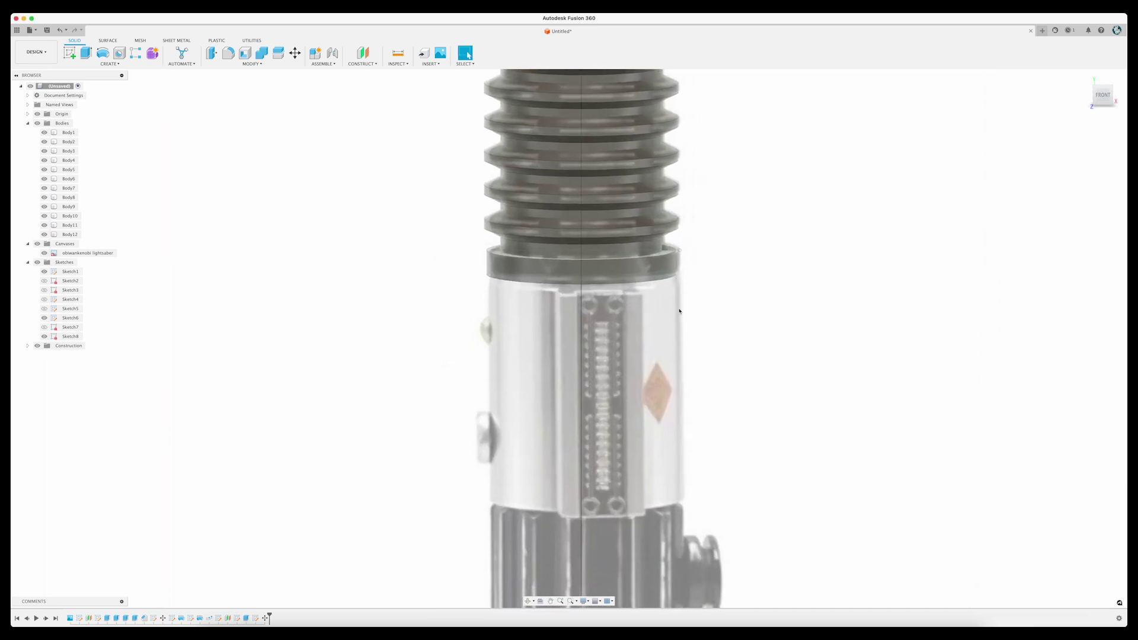
middle_click_drag(547, 323, 551, 276, "shift")
left_click(551, 272)
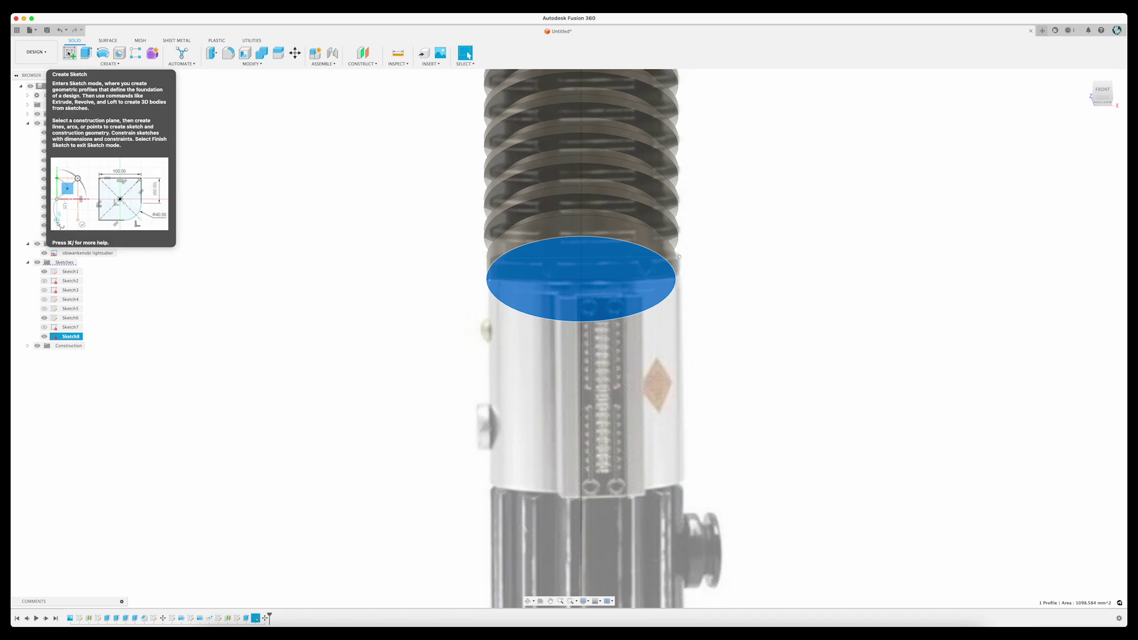
left_click(70, 53)
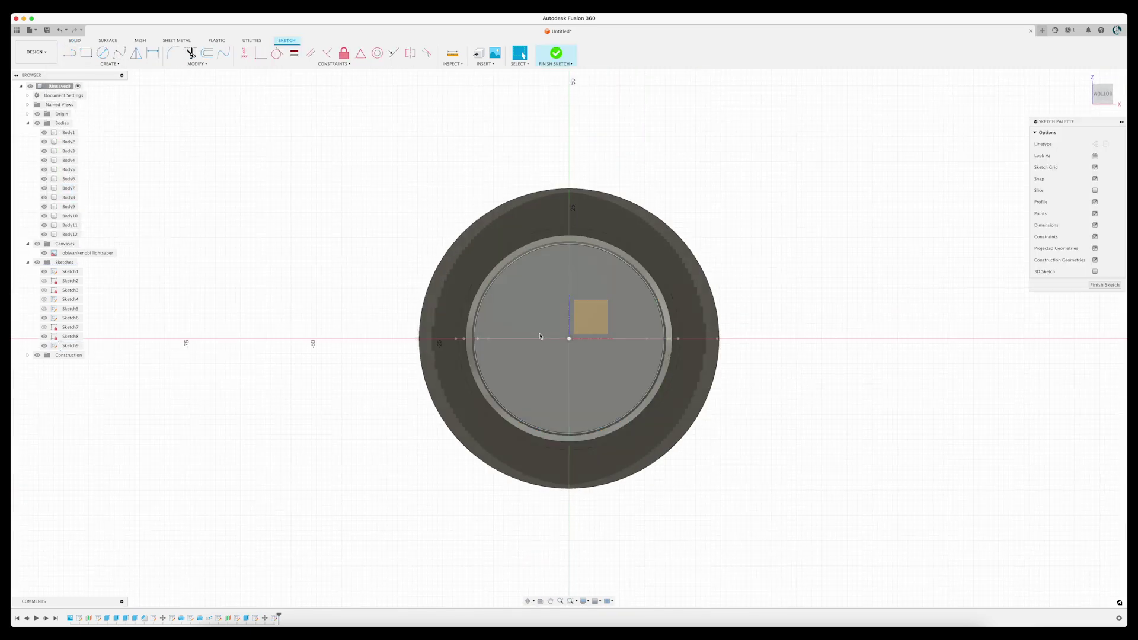
left_click(102, 54)
left_click(569, 339)
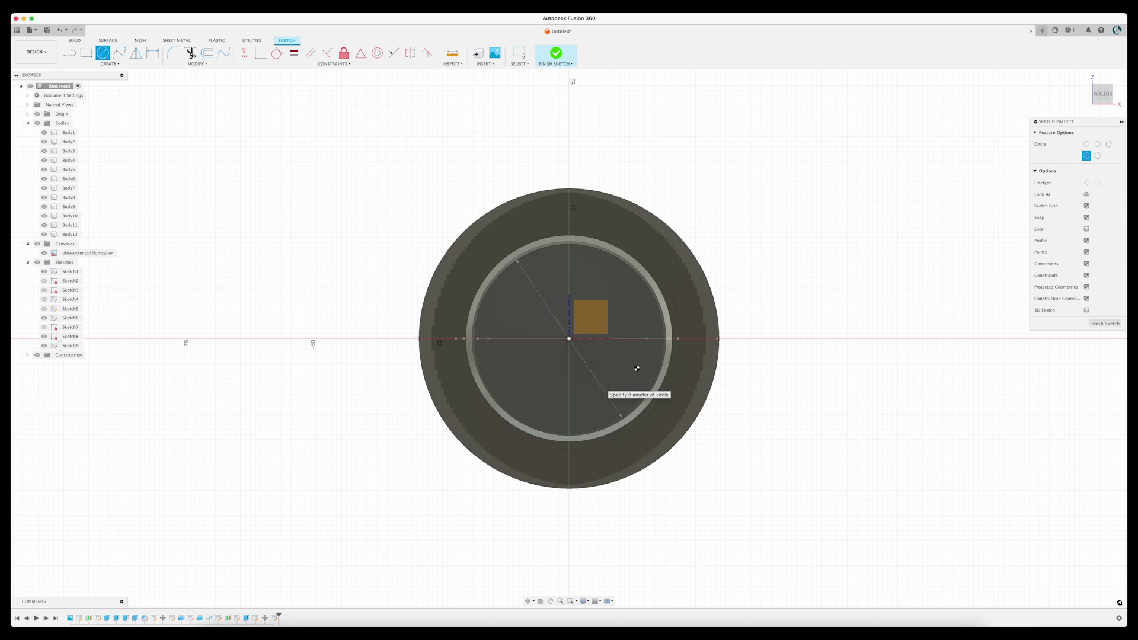
key("Escape")
- Extrude the circle 46 mm downward as a new body to form the sleeve below the grip
left_click(600, 376)
middle_click_drag(599, 376, 719, 175, "shift")
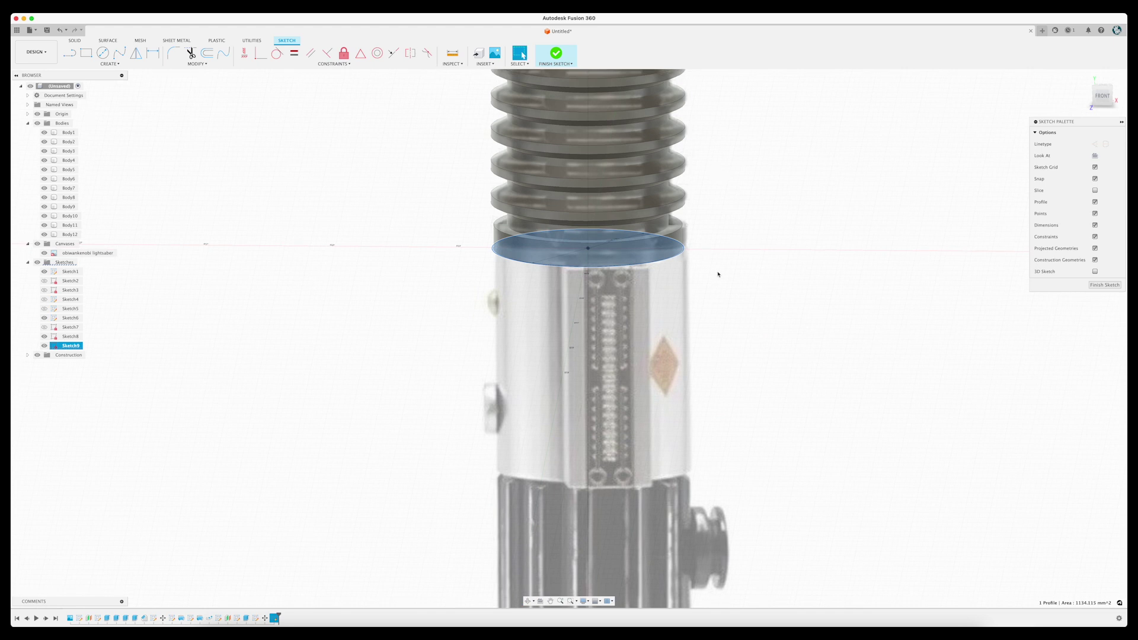
key("e")
left_click_drag(588, 252, 567, 472)
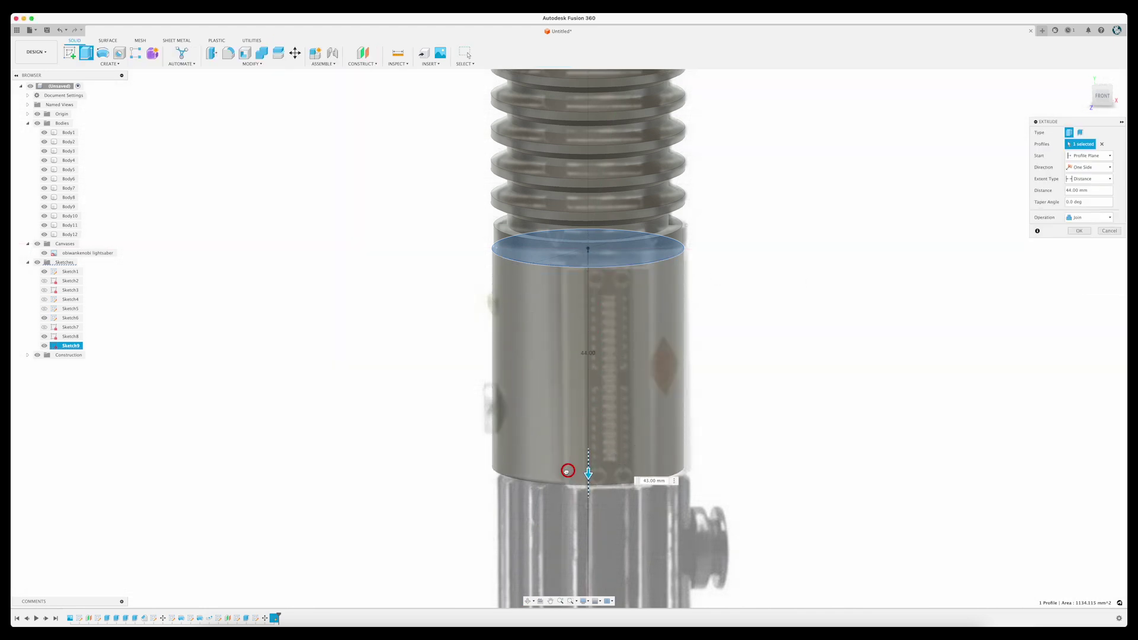
left_click(1102, 95)
middle_click_drag(781, 321, 792, 231)
scroll(792, 231, "down", 1)
left_click_drag(617, 376, 617, 384)
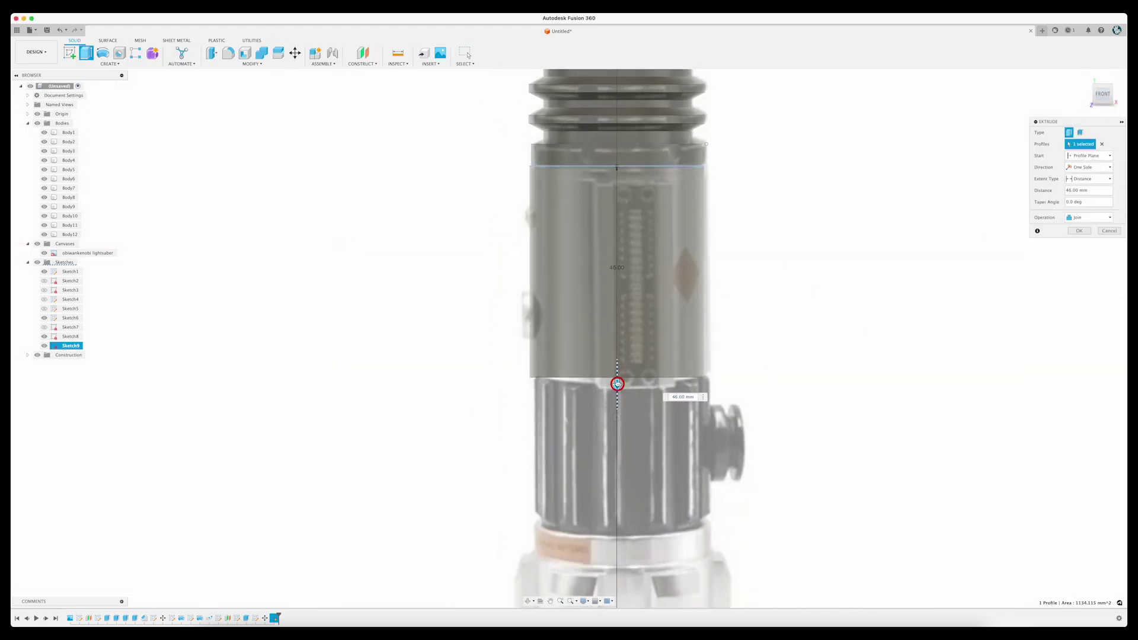
left_click(1089, 218)
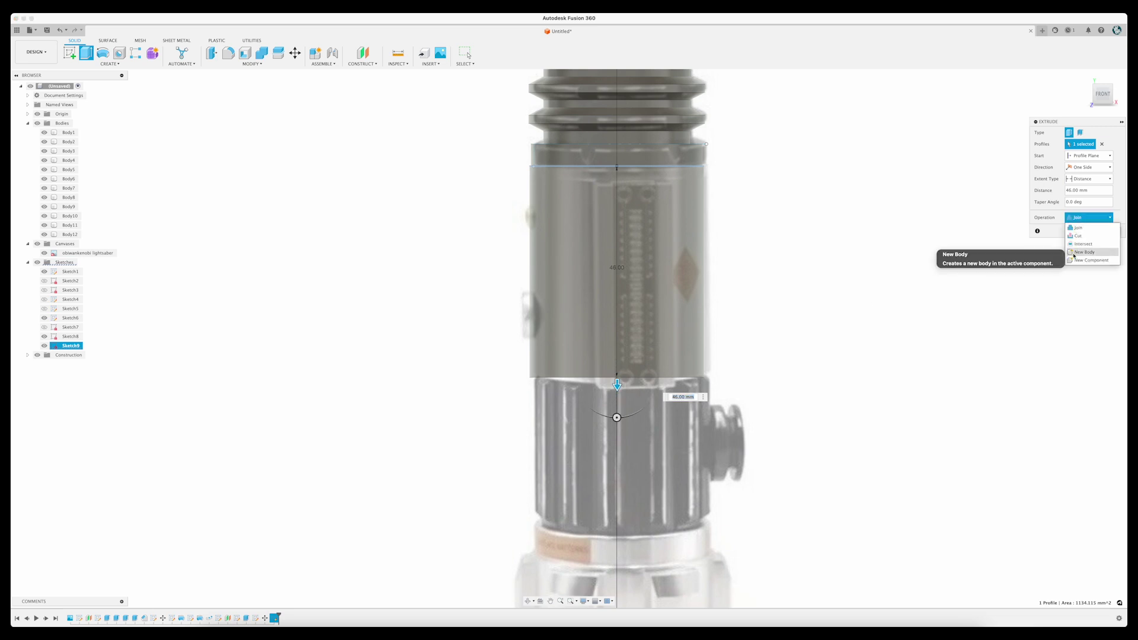
left_click(1085, 253)
left_click(1076, 231)
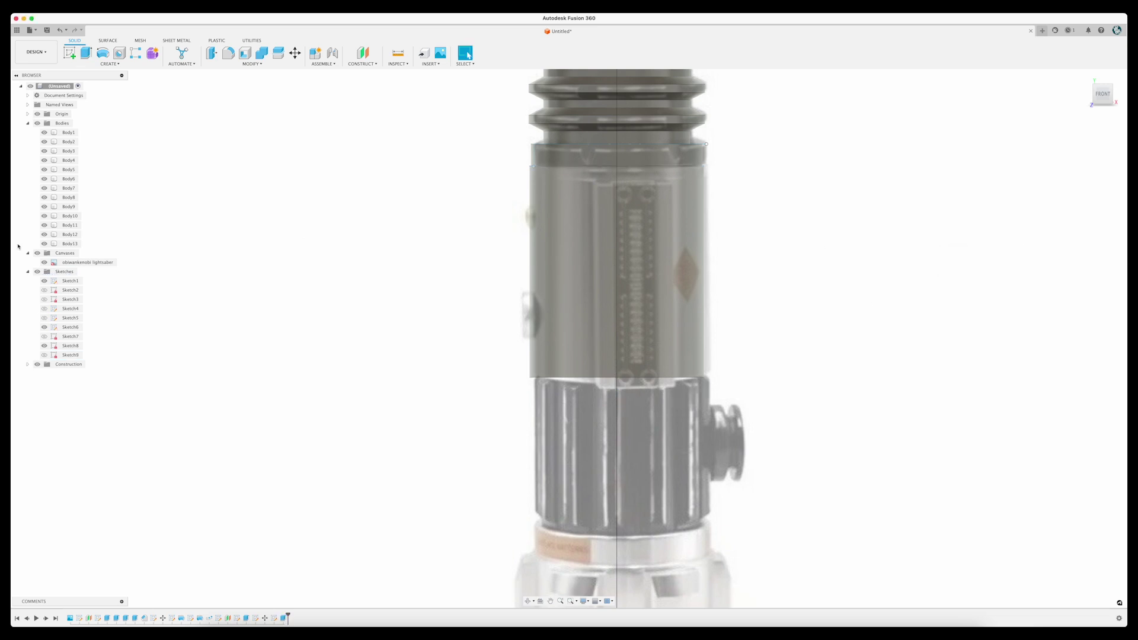
- Isolate the sleeve body and sketch a centred 37 mm circle on its upper face
left_click(43, 263)
scroll(699, 168, "up", 5)
scroll(709, 255, "down", 2)
scroll(315, 574, "down", 10)
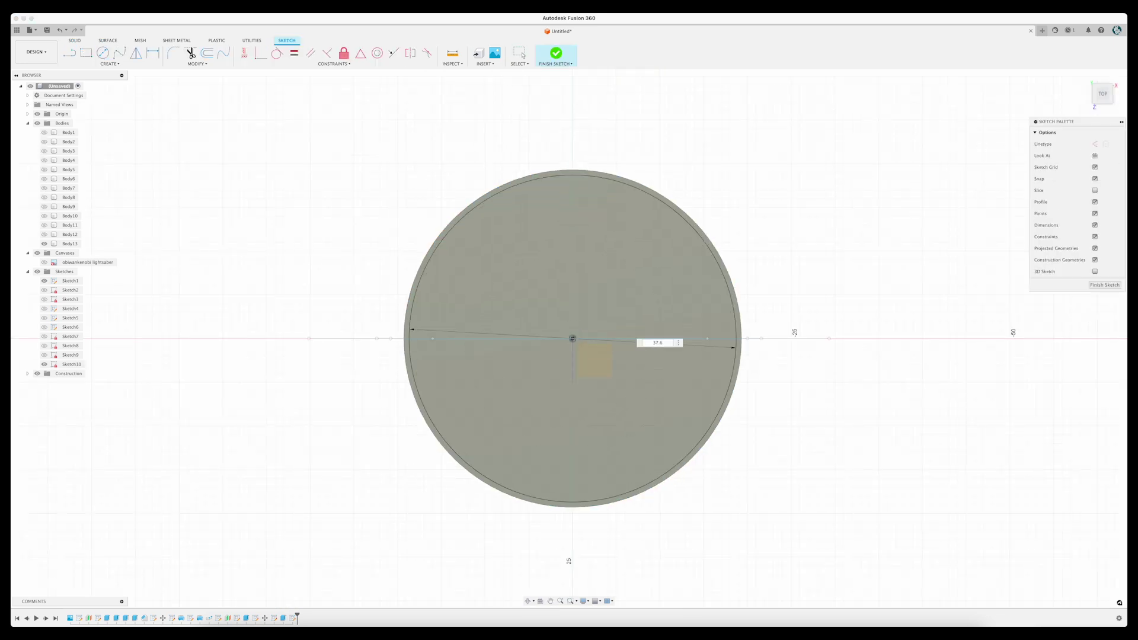
left_click(737, 372)
key("Escape")
- Cut the thin outer ring 3 mm down into the sleeve's upper end with Extrude
middle_click_drag(759, 387, 763, 258, "shift")
left_click(763, 258)
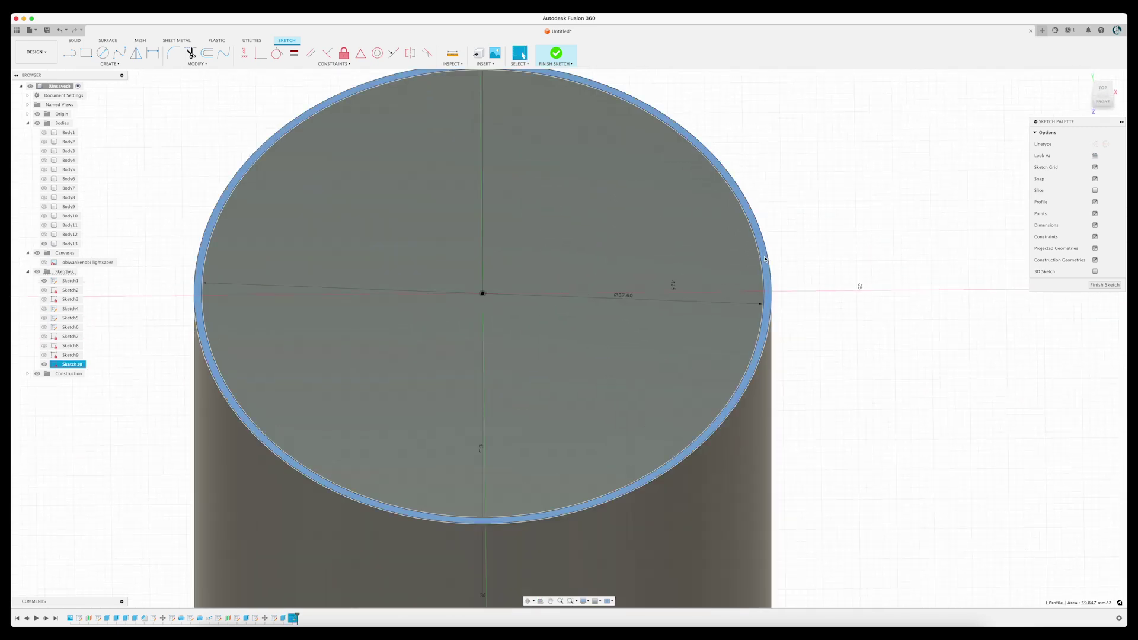
key("e")
scroll(808, 344, "down", 3)
left_click(1104, 102)
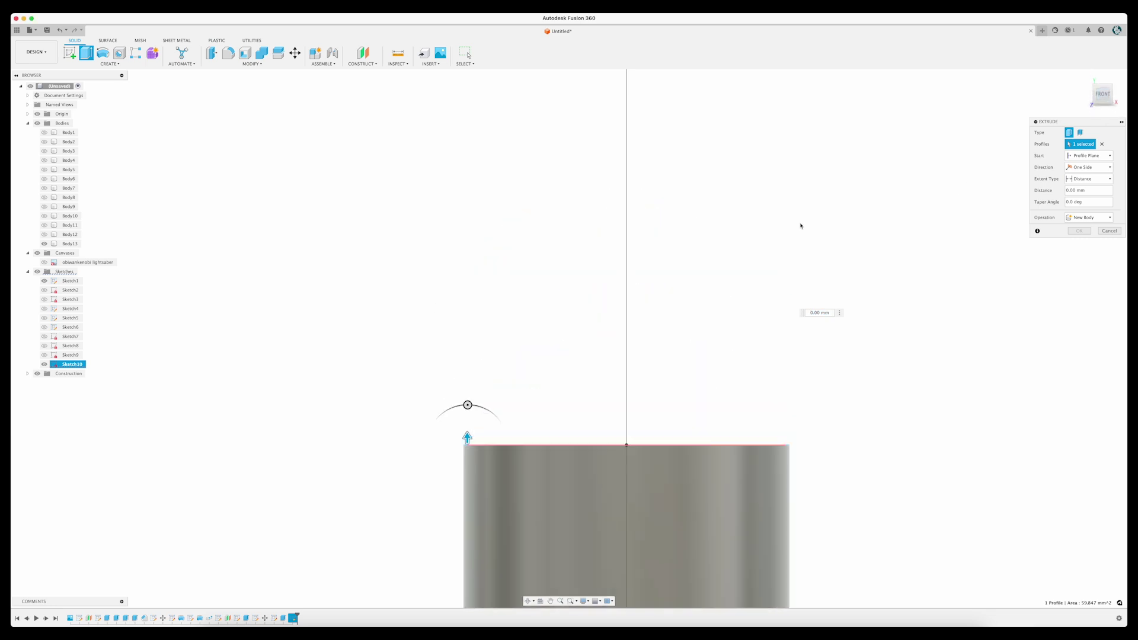
left_click_drag(446, 259, 442, 277)
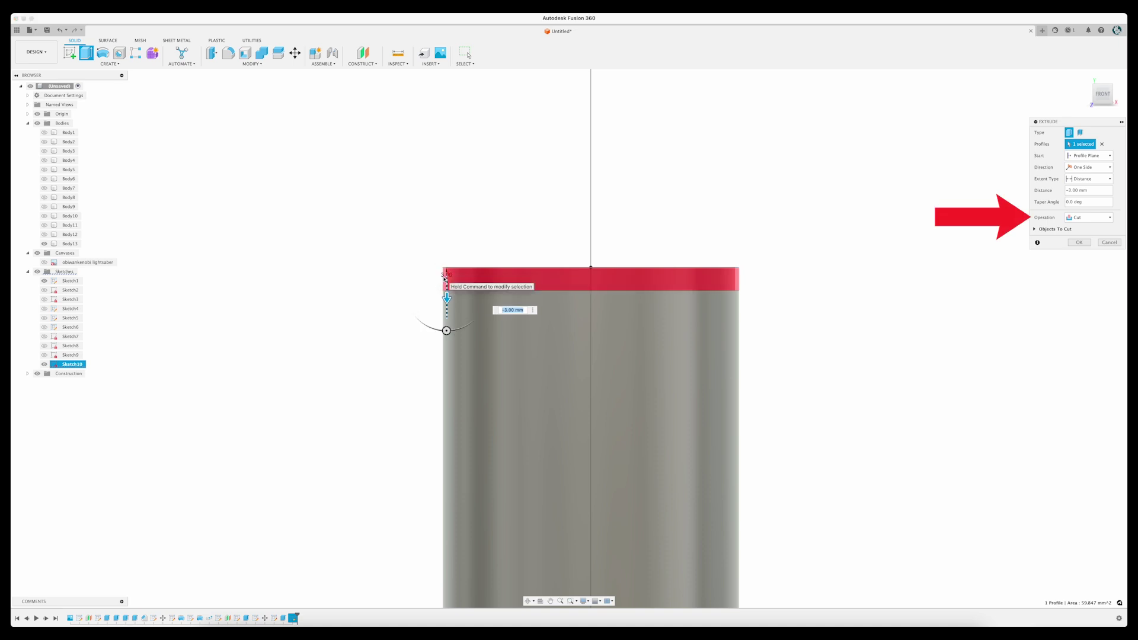
key("Return")
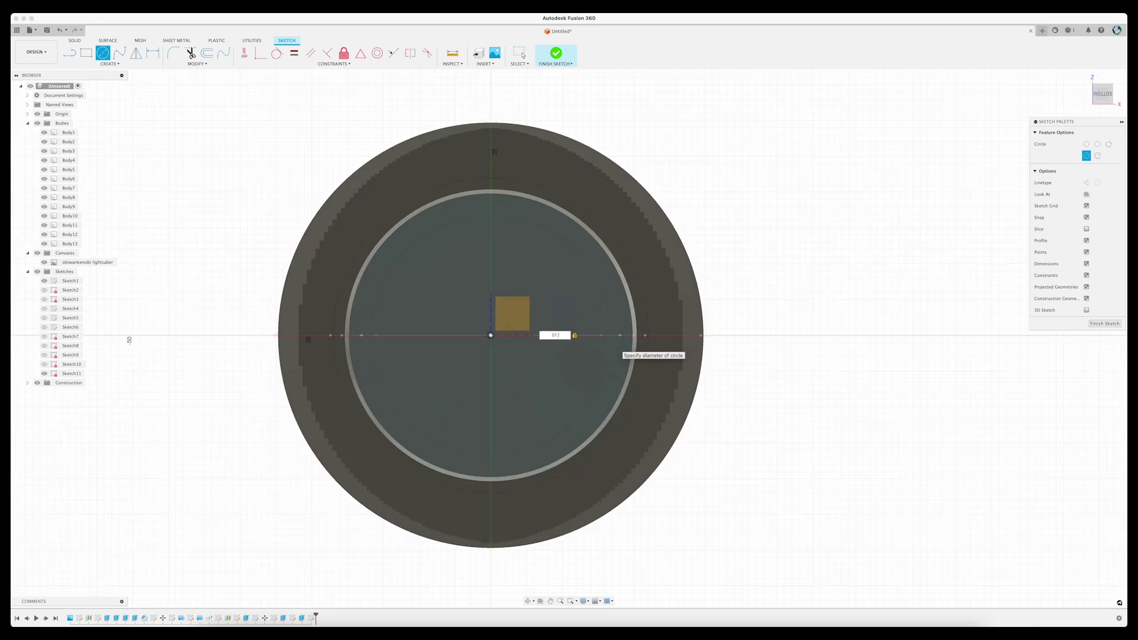
- Sketch a centred circle on the sleeve's underside and extrude it 34.5 mm downward as a new body
left_click(688, 354)
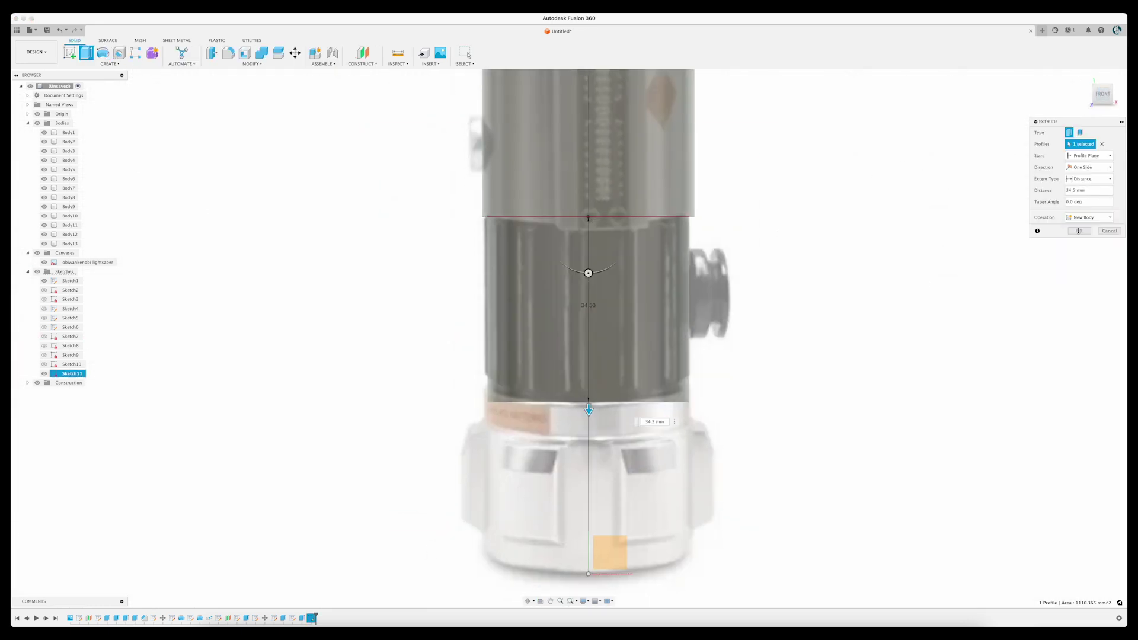
key("Return")
- Isolate the new lower cylinder and sketch a 7 by 6 mm center rectangle on its upper face, centred on the front edge
left_click(44, 179)
left_click(44, 272)
middle_click_drag(485, 184, 494, 403, "shift")
left_click(554, 304)
left_click(70, 52)
left_click(86, 52)
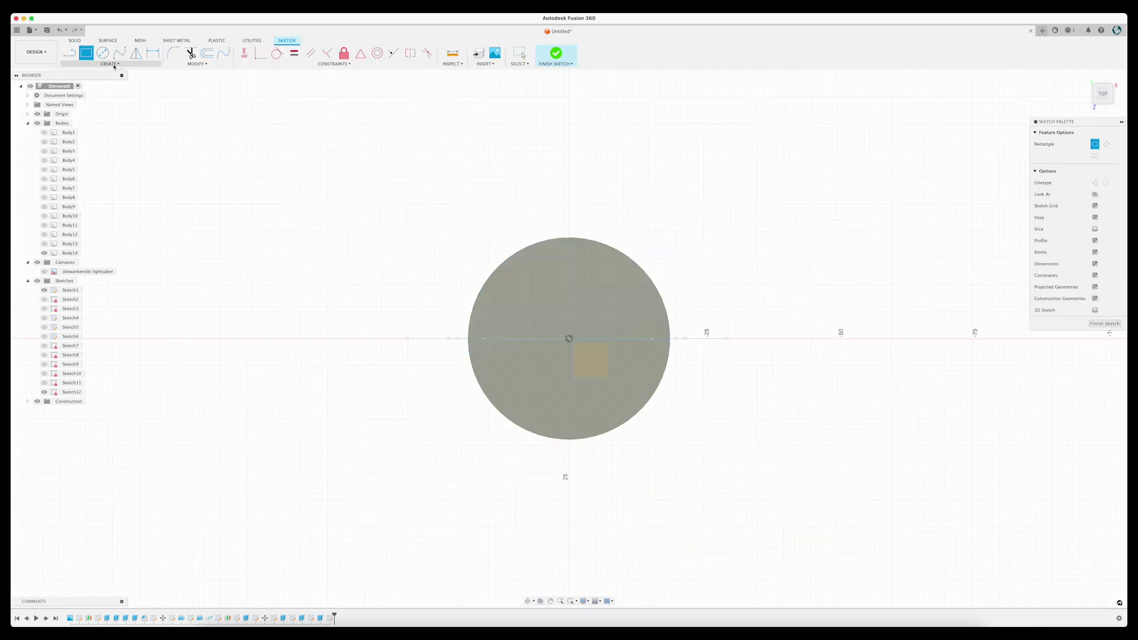
left_click(110, 64)
mouse_move(115, 80)
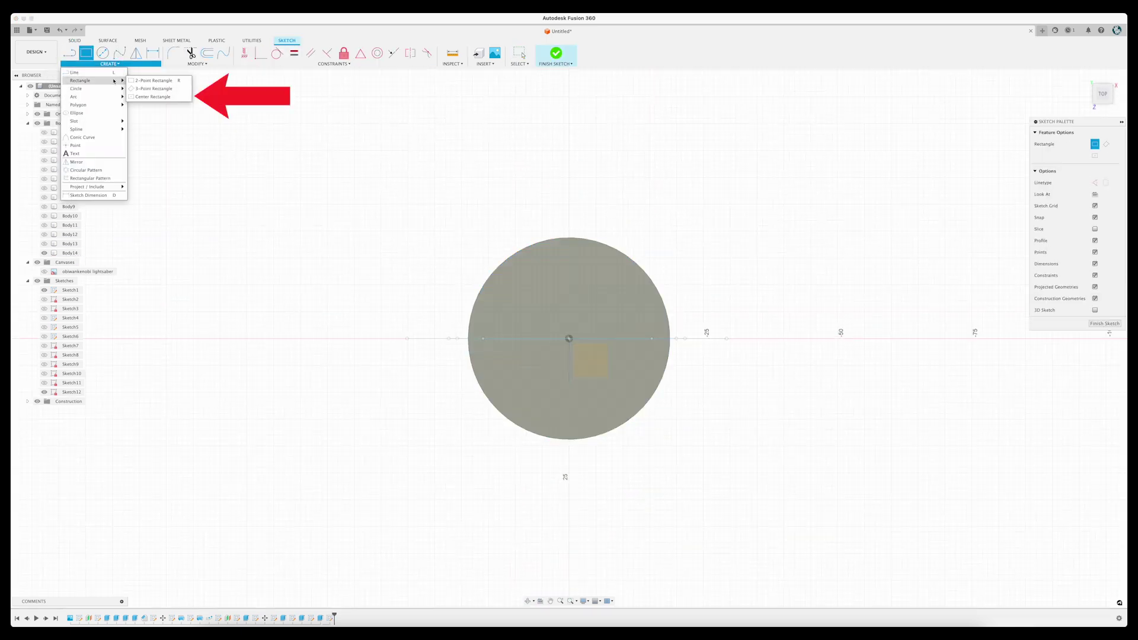
left_click(152, 96)
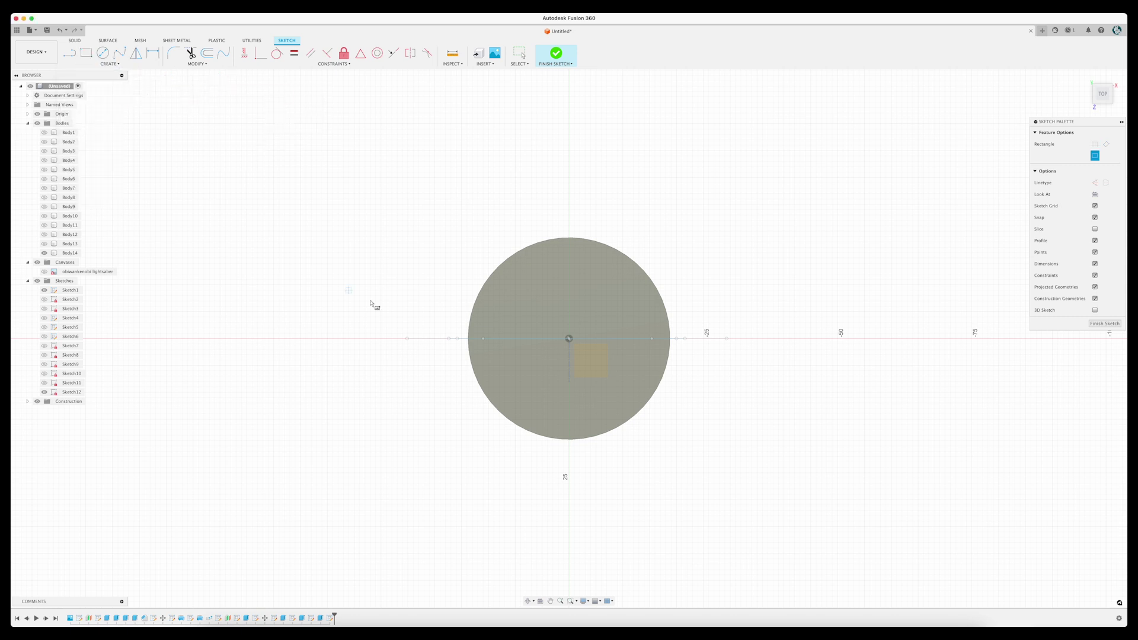
scroll(570, 441, "up", 5)
left_click(570, 438)
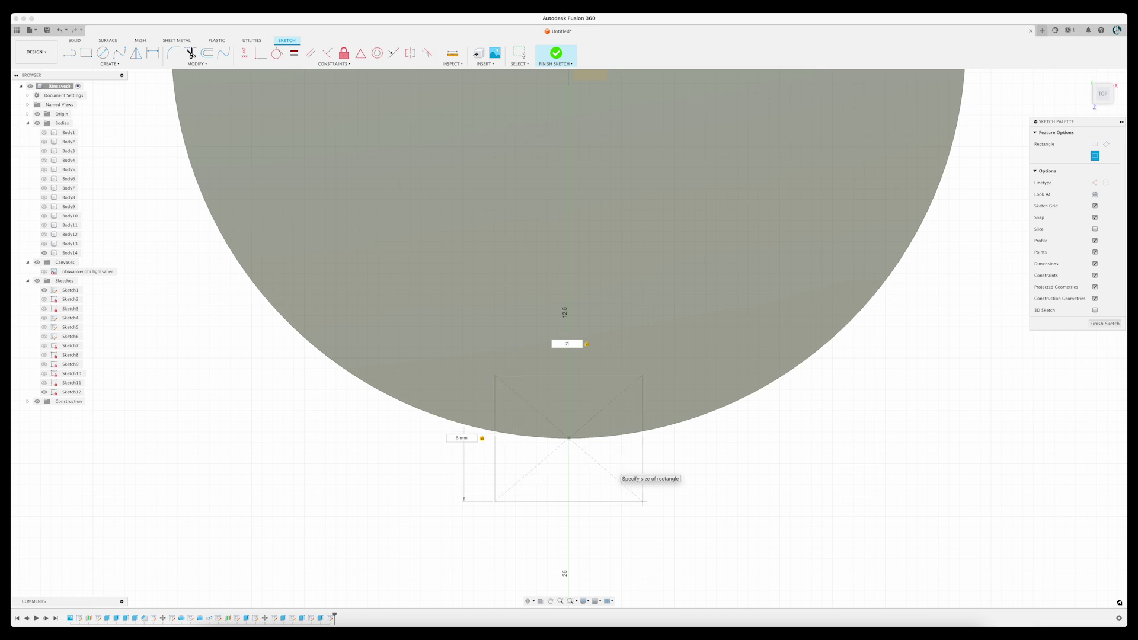
key("Return")
- Extrude the rectangle's portion outside the cylinder 34.5 mm down to the cylinder's lower face as a new body
key("e")
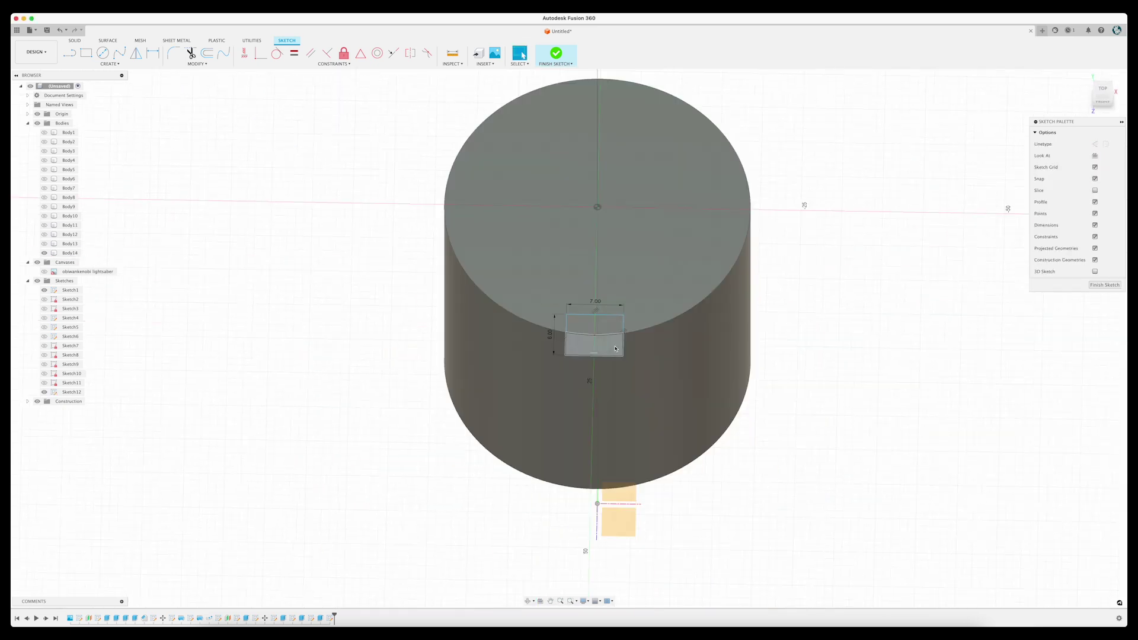
left_click(617, 347)
middle_click_drag(725, 487, 724, 362, "shift")
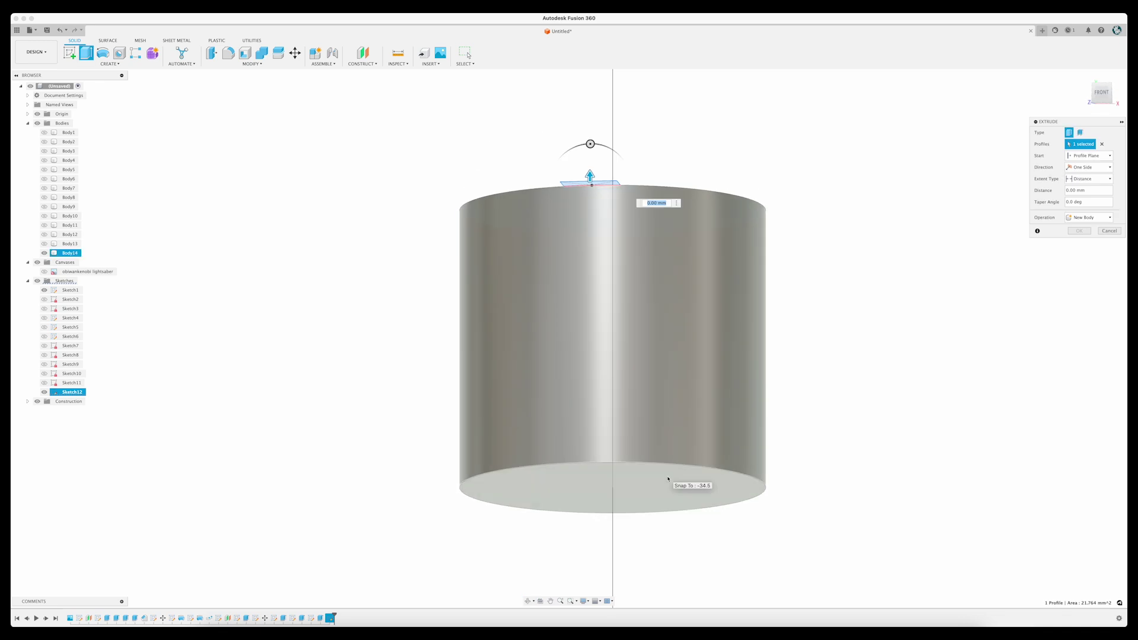
left_click(668, 479)
mouse_move(782, 290)
middle_mouse_down("shift")
mouse_move(783, 402)
mouse_move(783, 274)
middle_mouse_up("shift")
scroll(783, 274, "down", 1)
left_click(1088, 218)
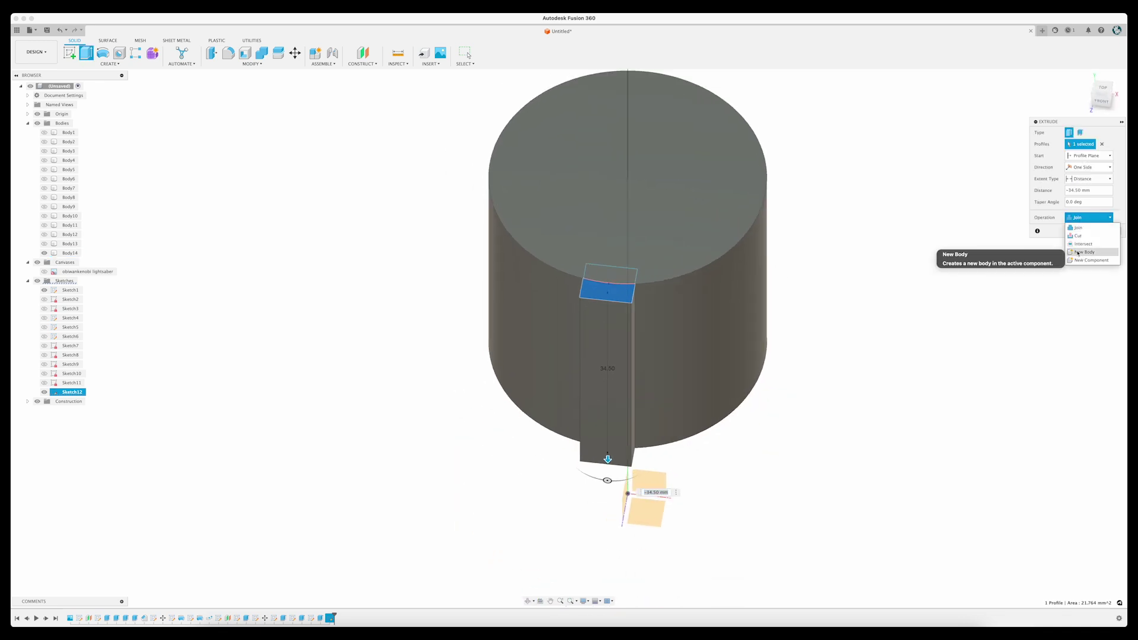
left_click(1077, 254)
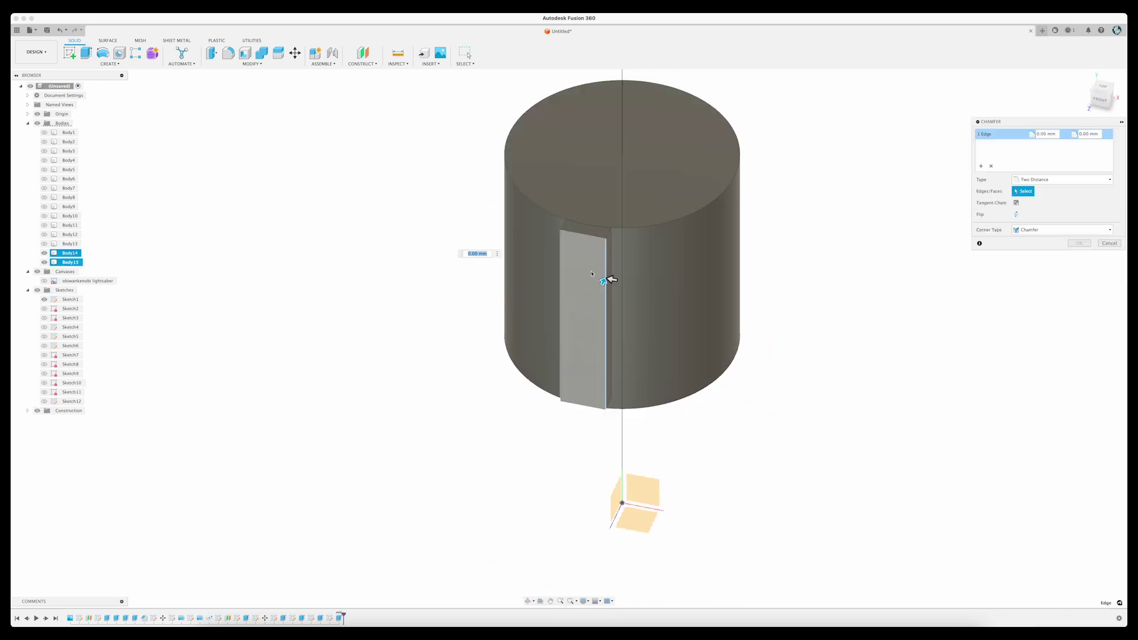
- Add a two-distance chamfer with a 2.75 mm distance to the right outer vertical edge of the ridge
scroll(606, 272, "up", 5)
mouse_move(605, 271)
left_mouse_down()
mouse_move(584, 272)
mouse_move(617, 256)
left_mouse_up()
type("2.75")
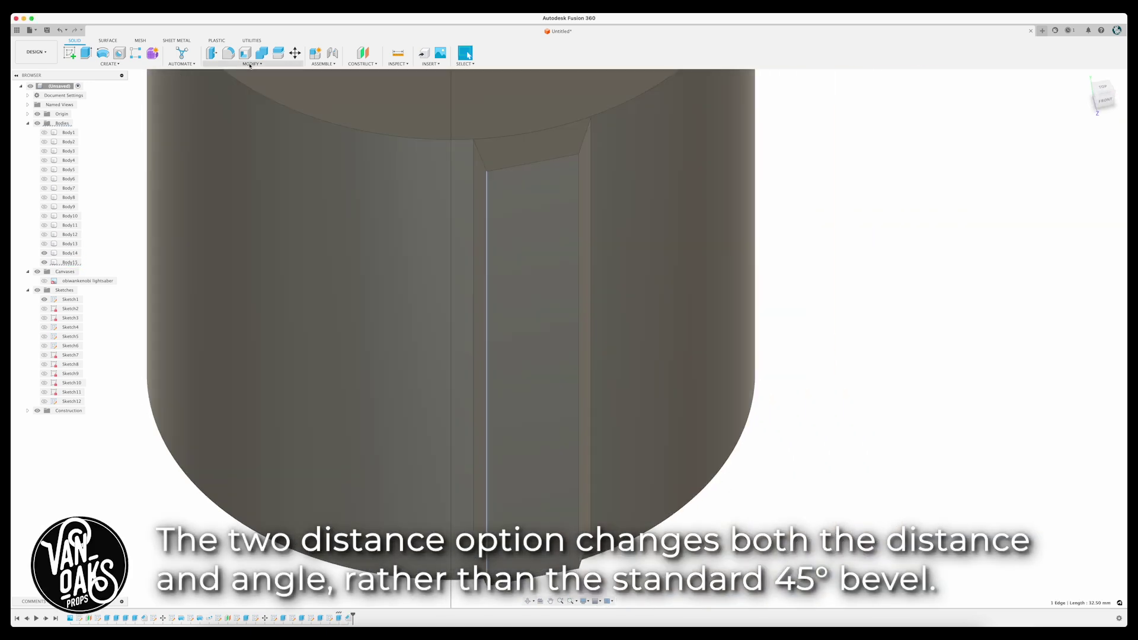
- Add a two-distance chamfer of 1.5 mm and 2.75 mm to the ridge's left outer vertical edge
left_click(250, 64)
left_click(239, 94)
mouse_move(480, 289)
left_mouse_down()
mouse_move(504, 287)
mouse_move(477, 271)
left_mouse_up()
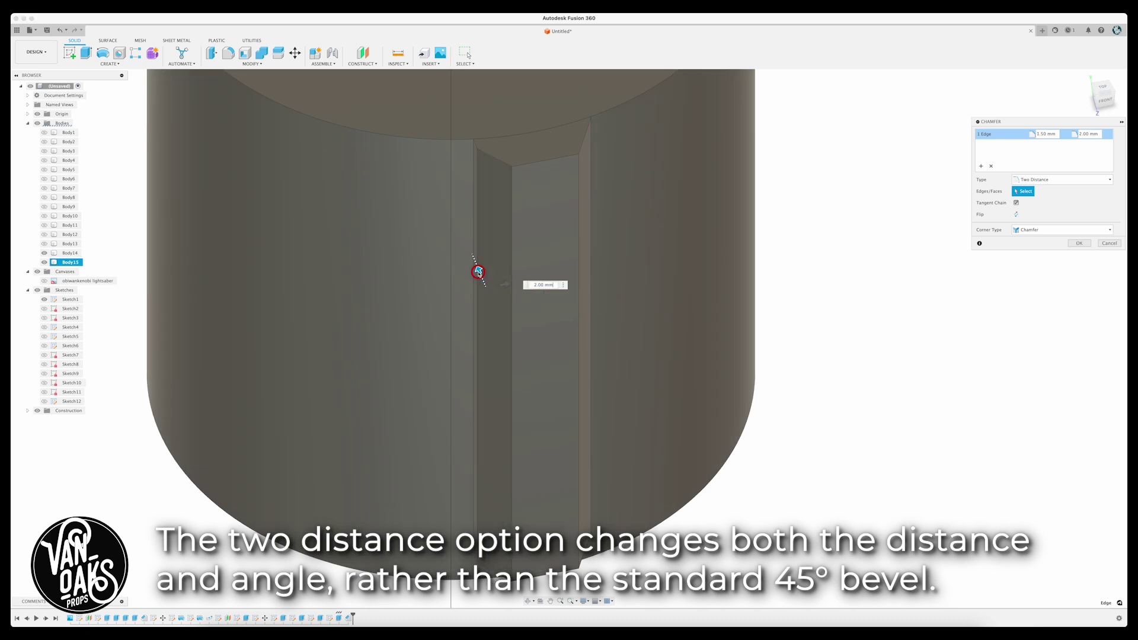
type("2.75")
left_click(1105, 100)
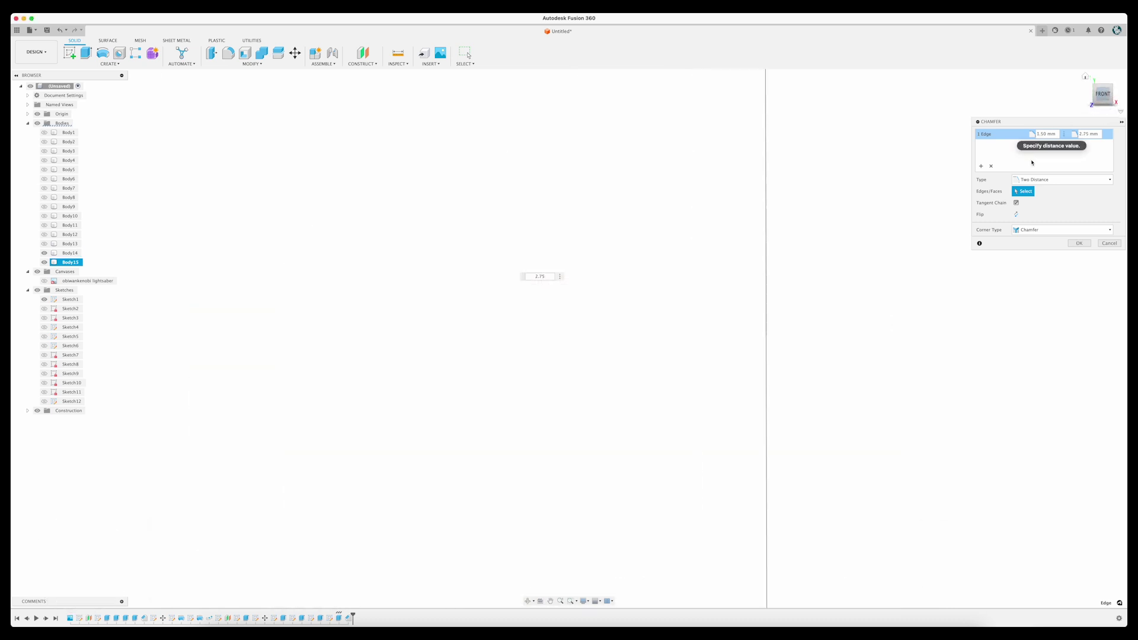
middle_click_drag(920, 166, 757, 170)
scroll(723, 250, "down", 3)
middle_click_drag(677, 310, 529, 271, "shift")
key("Return")
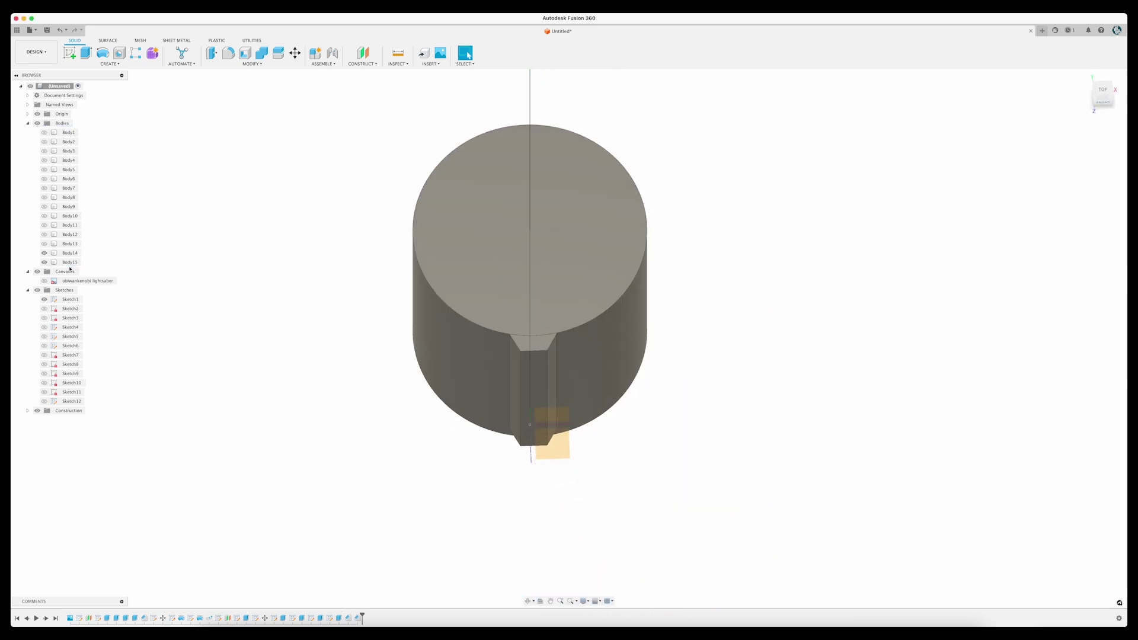
- Circular-pattern the chamfered ridge body around the hilt's central axis with a full distribution and a quantity of 12
left_click(70, 262)
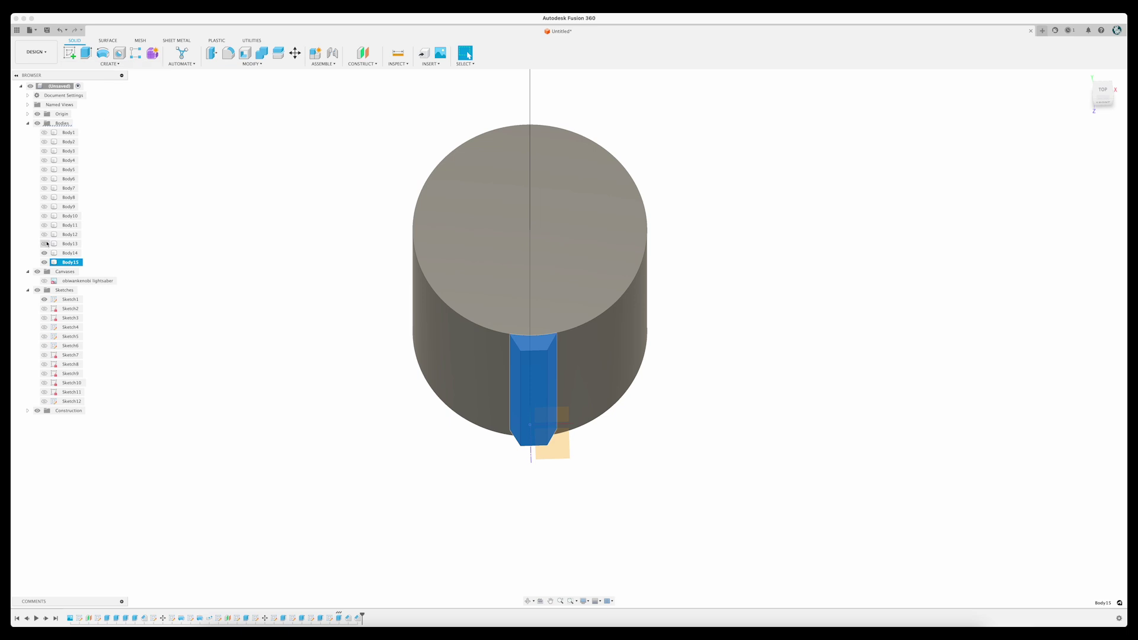
left_click(45, 243)
middle_click_drag(226, 403, 216, 381, "shift")
left_click(44, 246, "shift")
left_click(44, 244)
left_click(110, 63)
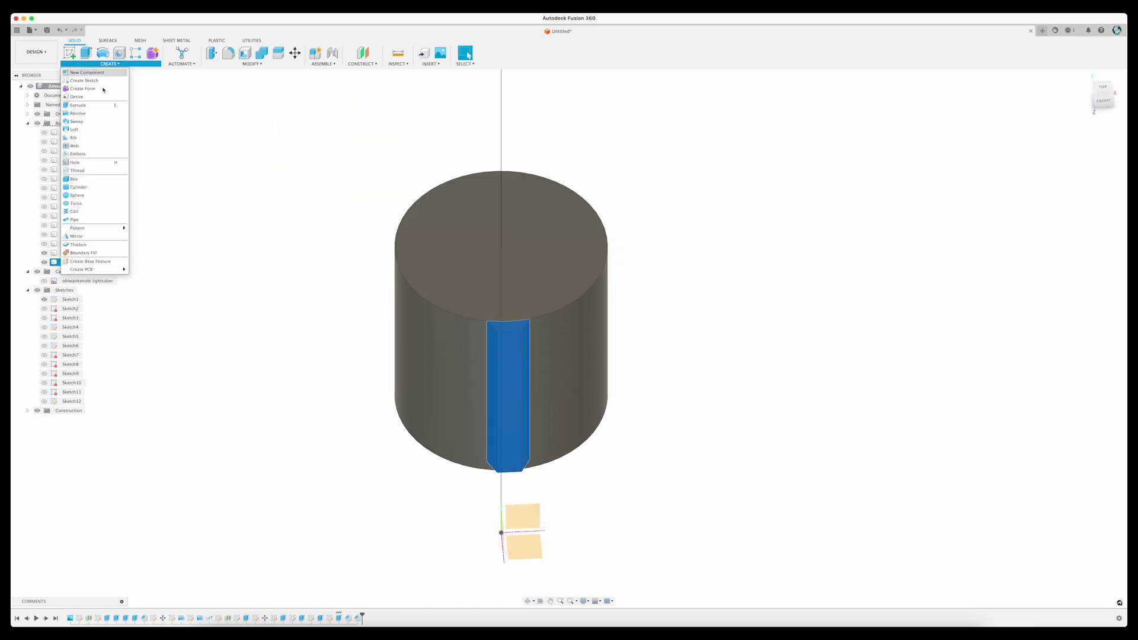
mouse_move(89, 228)
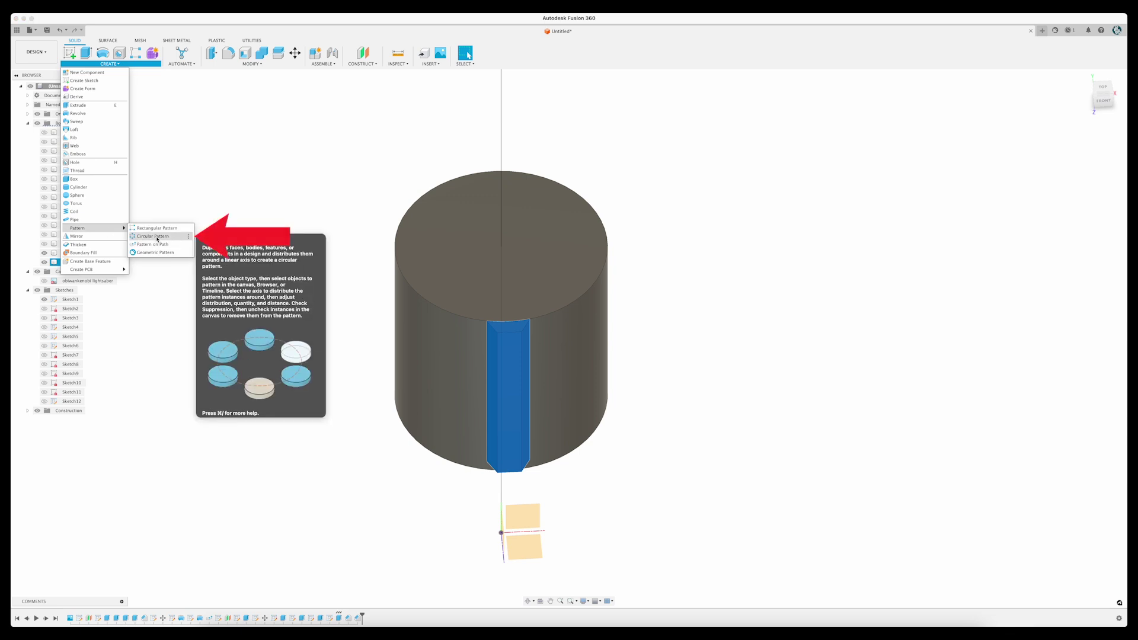
left_click(153, 236)
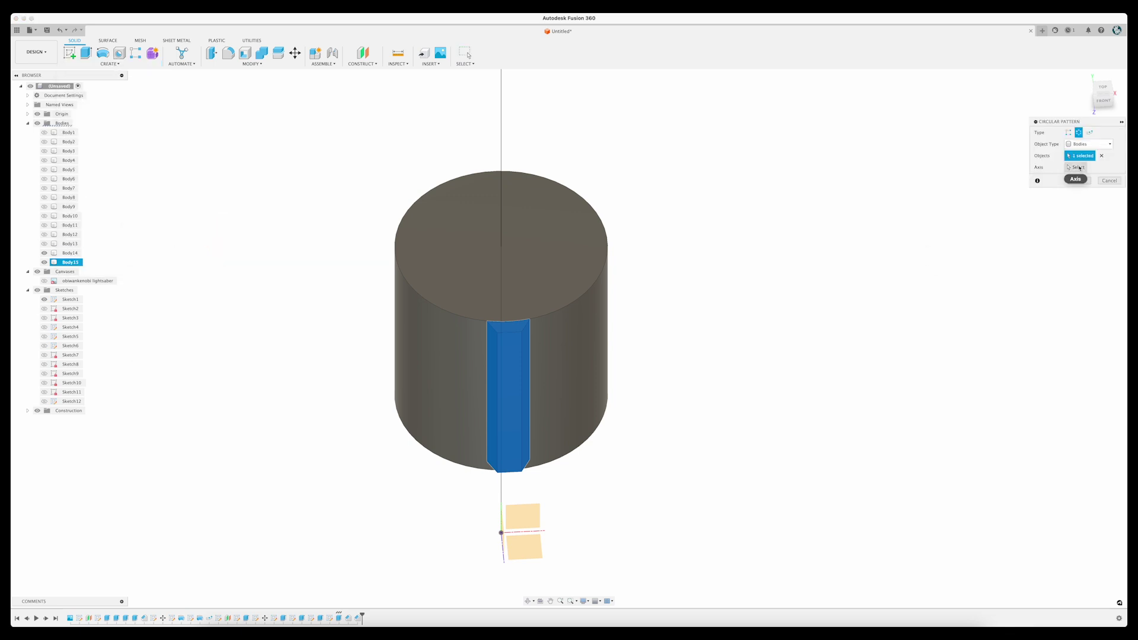
left_click(502, 126)
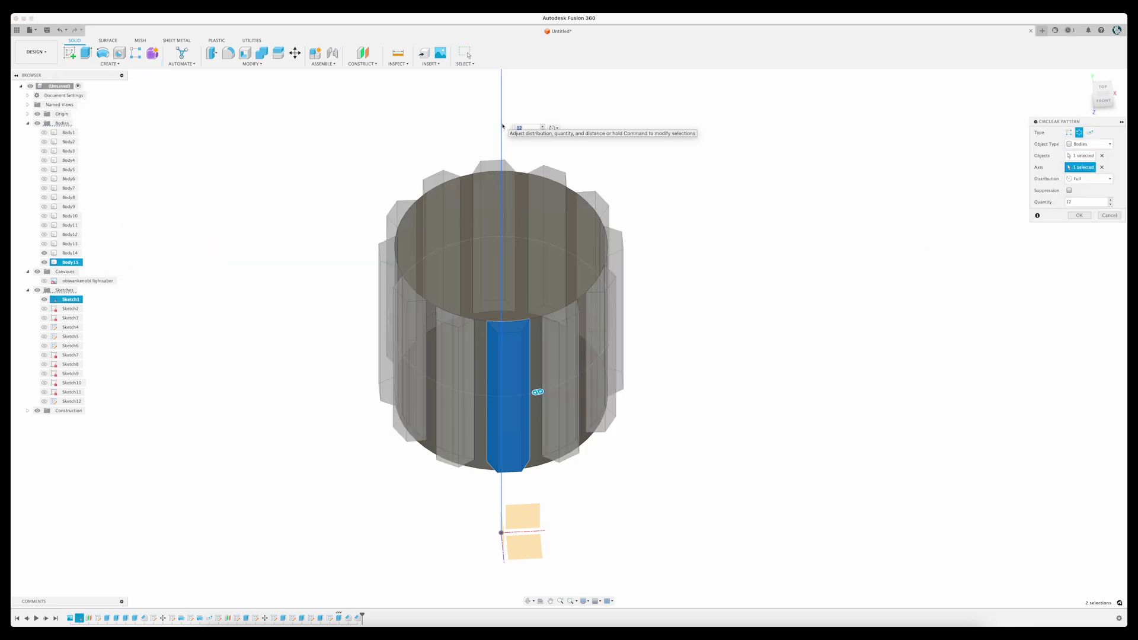
left_click(1080, 216)
- Show all the hidden hilt bodies and the lightsaber reference canvas
middle_click_drag(666, 389, 712, 394, "shift")
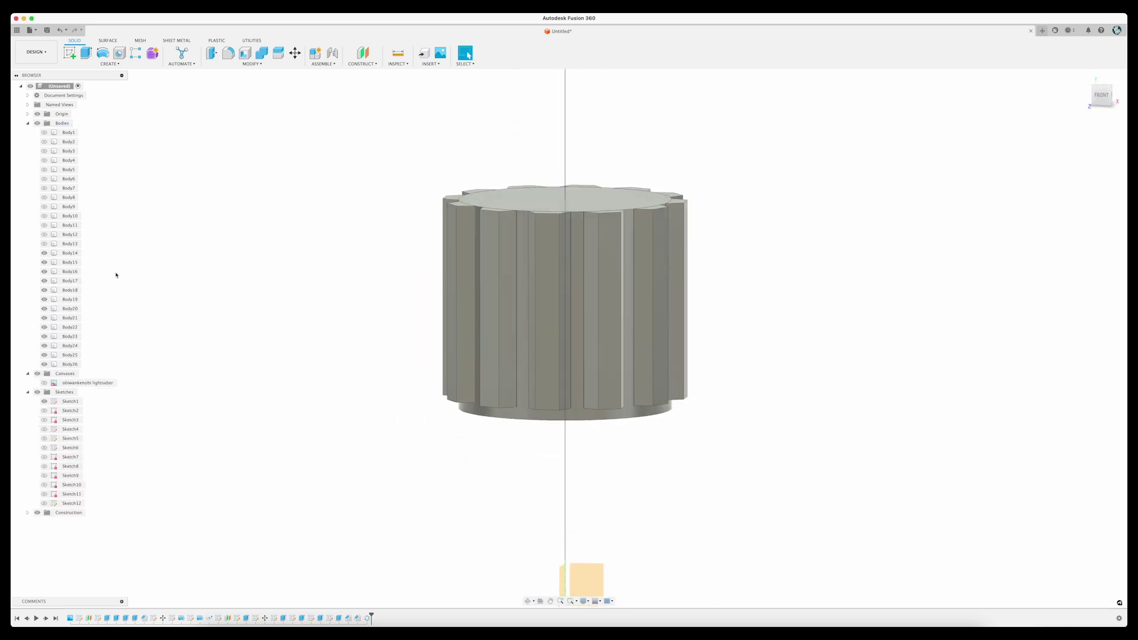
left_click(44, 243)
left_click(43, 234)
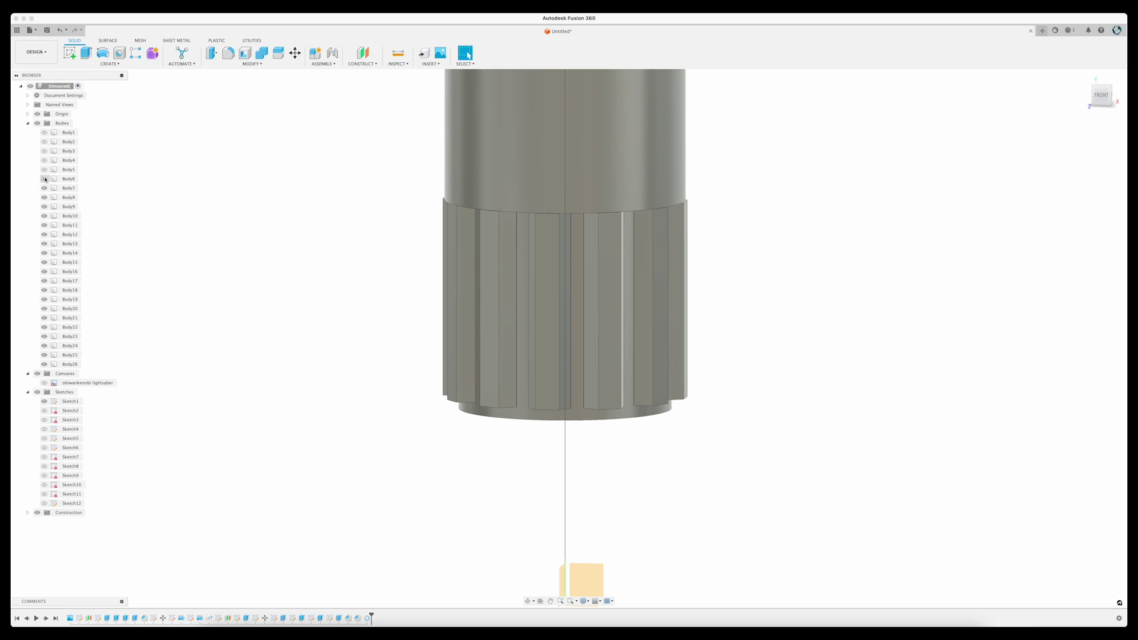
left_click(44, 132)
scroll(512, 315, "down", 6)
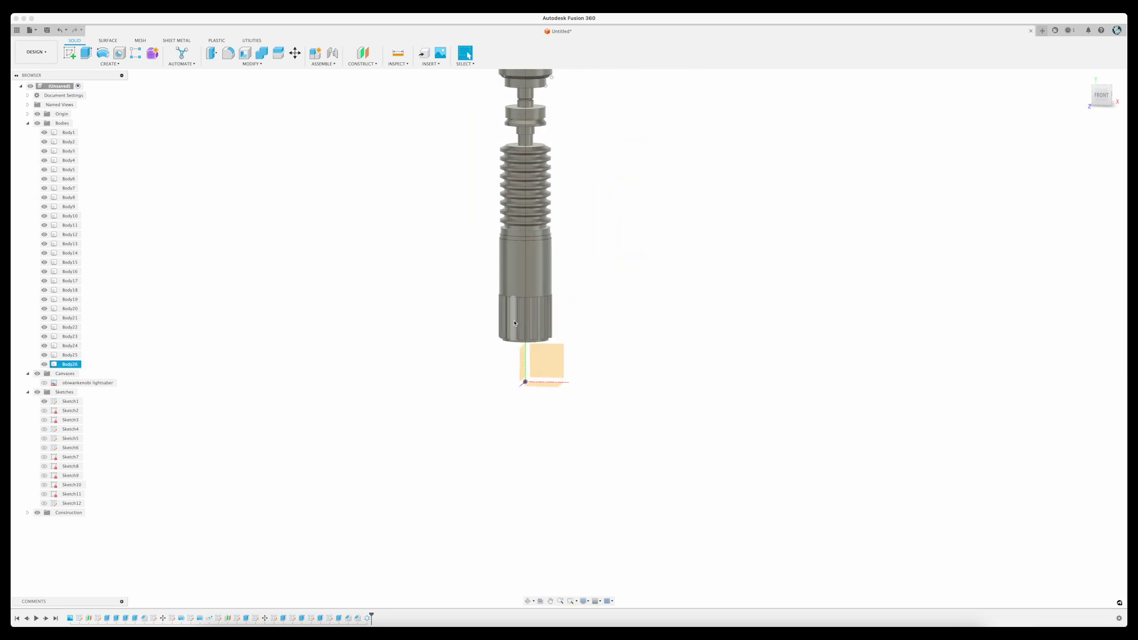
middle_click_drag(586, 246, 652, 337)
middle_click_drag(685, 338, 688, 338, "shift")
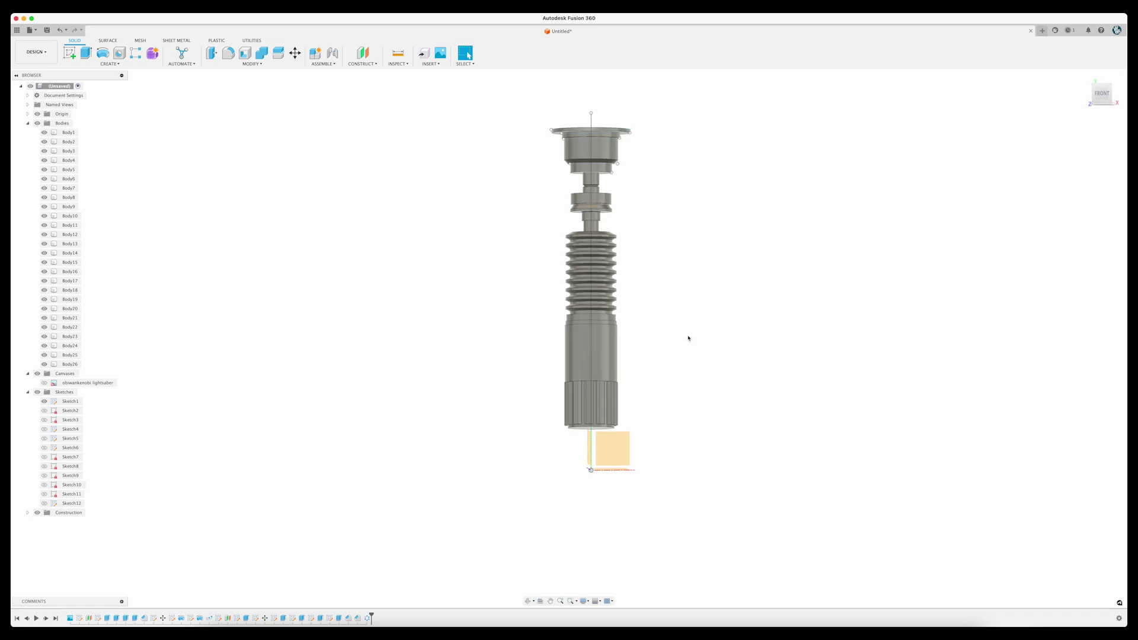
left_click(43, 383)
- Sketch a centred circle matching the ridged cylinder's underside and extrude it down to the top of the canvas's end knob as a new body
scroll(594, 462, "up", 6)
middle_click_drag(712, 391, 731, 332, "shift")
key("c")
left_click(578, 318)
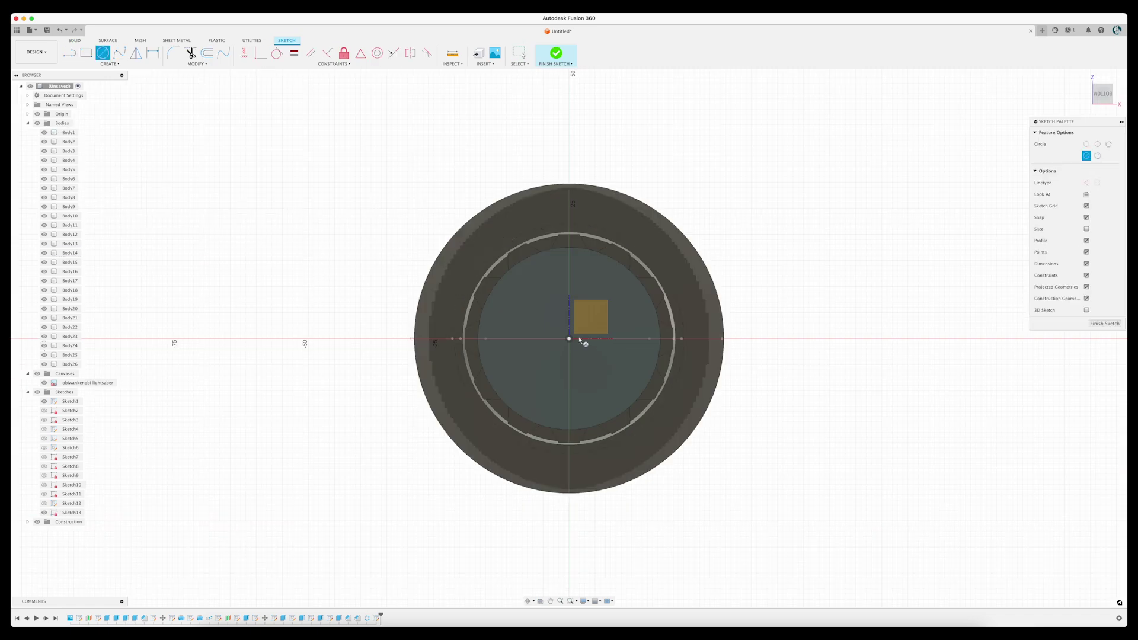
left_click(569, 338)
left_click(661, 339)
key("e")
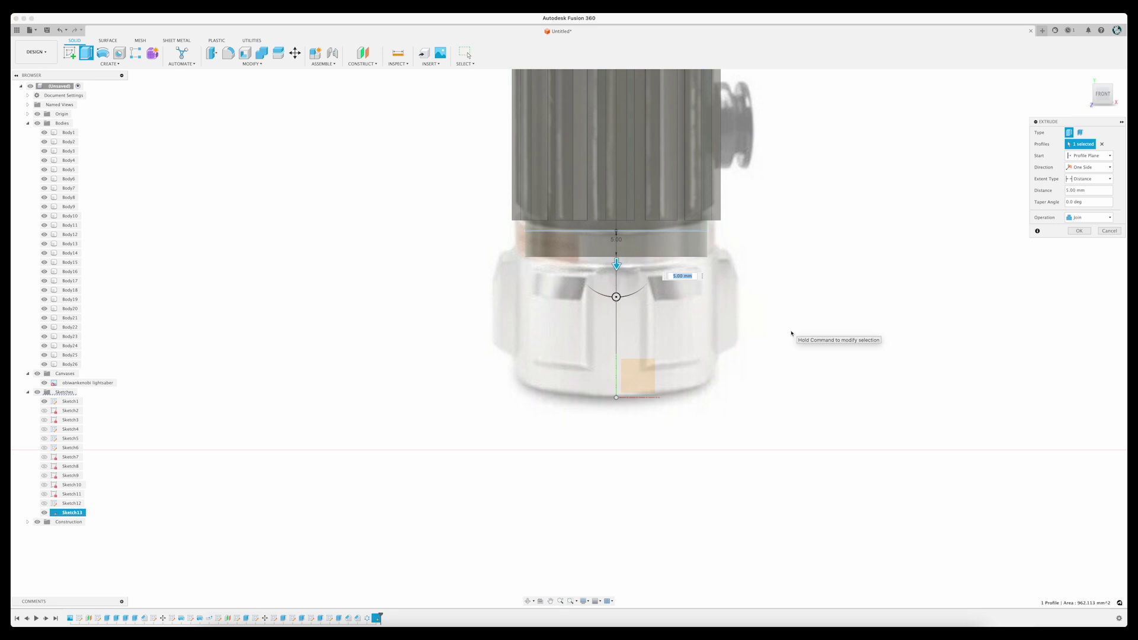
left_click_drag(616, 264, 616, 275)
key("Return")
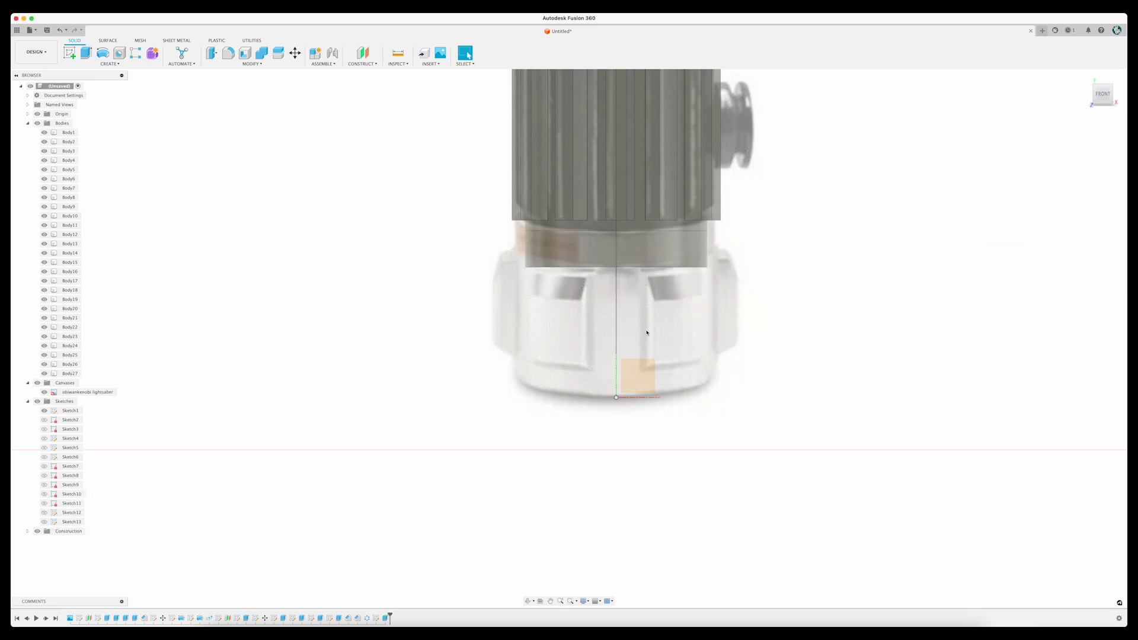
- Sketch a centred 39 mm circle on the new neck's underside and extrude it 25 mm downward as a new body
mouse_move(647, 333)
middle_mouse_down("shift")
mouse_move(755, 255)
mouse_move(755, 237)
middle_mouse_up("shift")
key("c")
left_click(613, 263)
left_click(571, 340)
type("40")
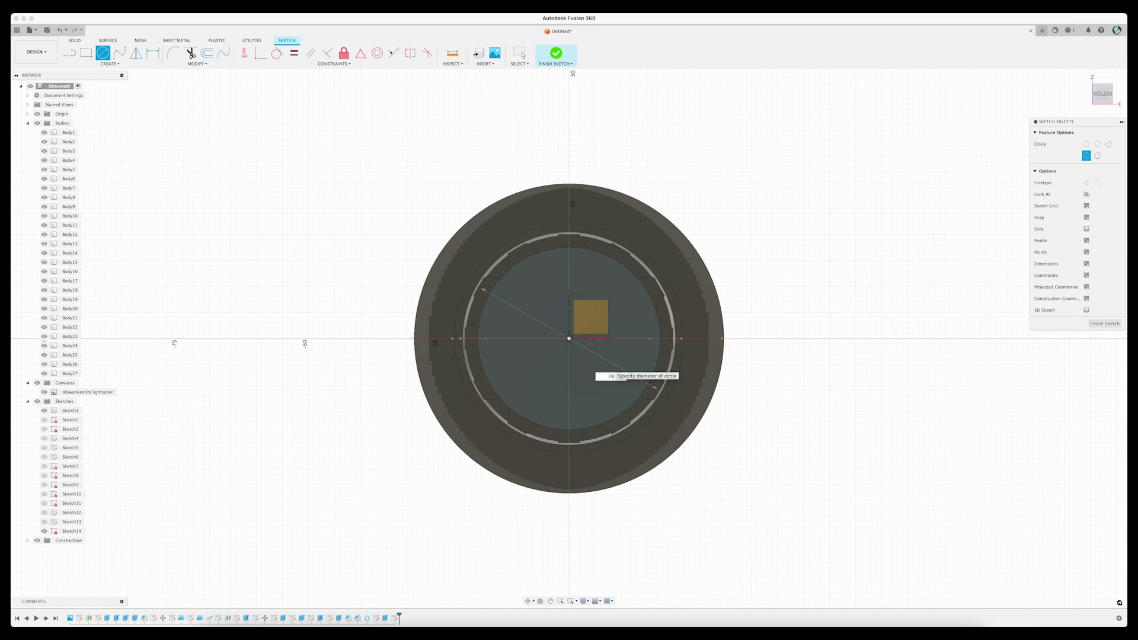
key("Return")
key("e")
left_click_drag(610, 279, 611, 403)
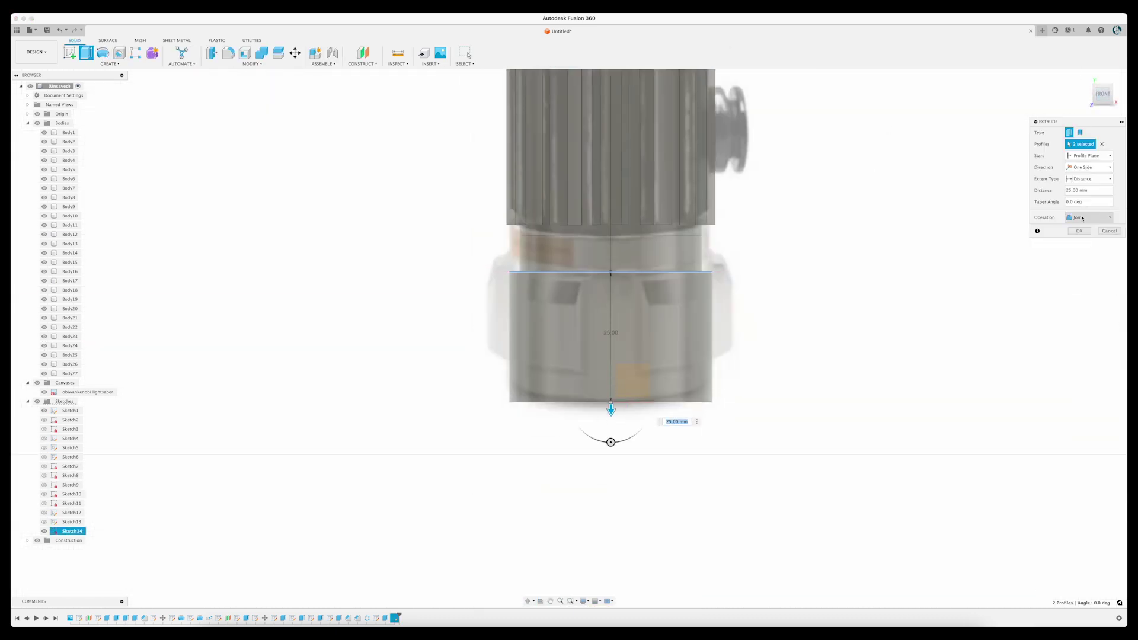
key("Return")
- Sketch on the front plane a 2 mm line down from the end cylinder's upper right corner, followed by a 5 mm line angled outward
left_click(699, 371)
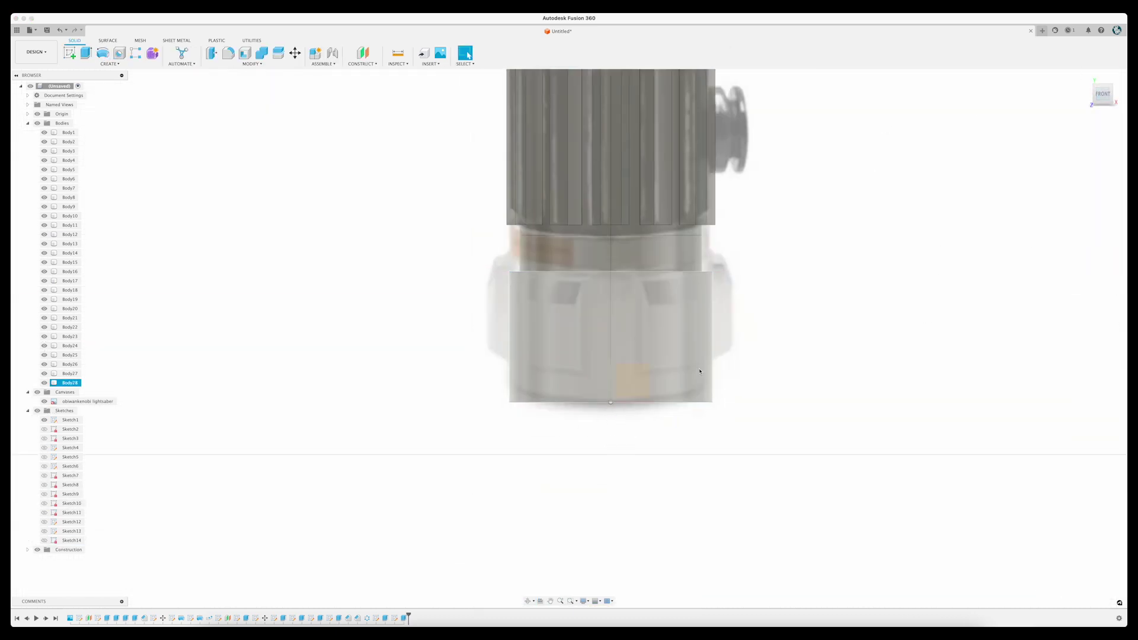
left_click(752, 317)
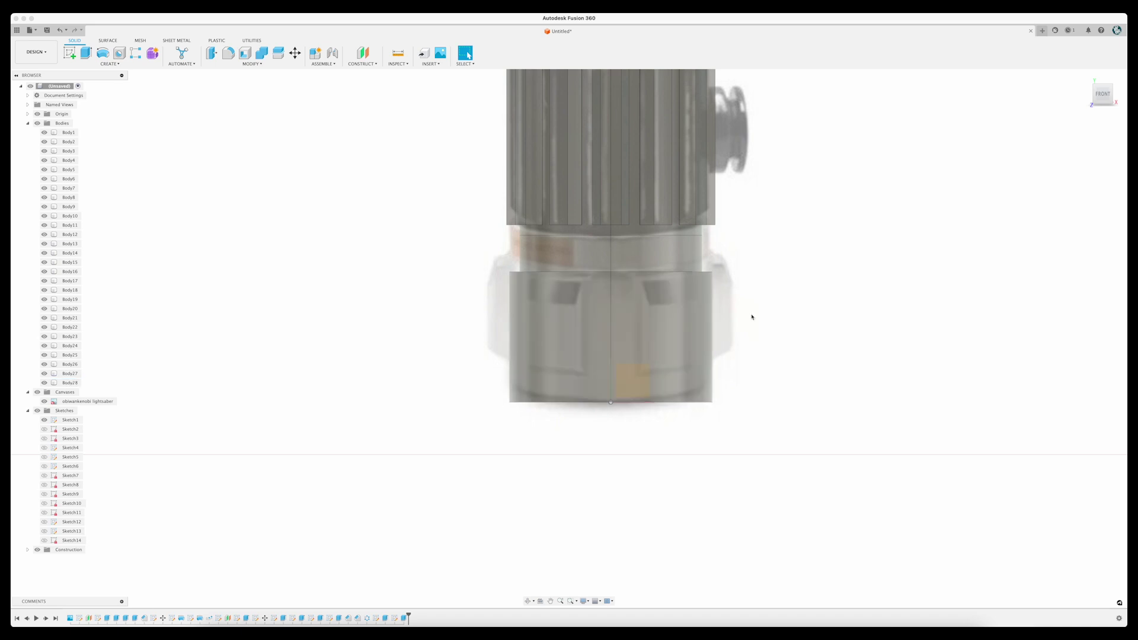
key("l")
left_click(638, 384)
scroll(674, 217, "up", 4)
left_click(662, 188)
type("2")
key("Return")
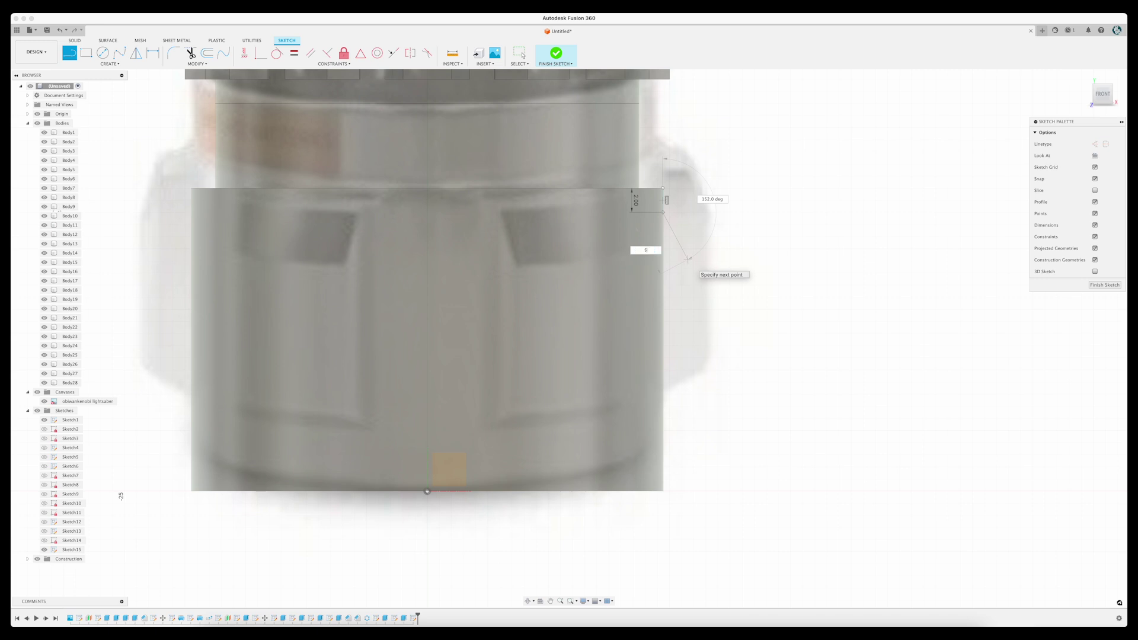
key("Return")
- Continue the profile with a 13 mm vertical line, slope it back to the cylinder's side, and close it along that side
type("13")
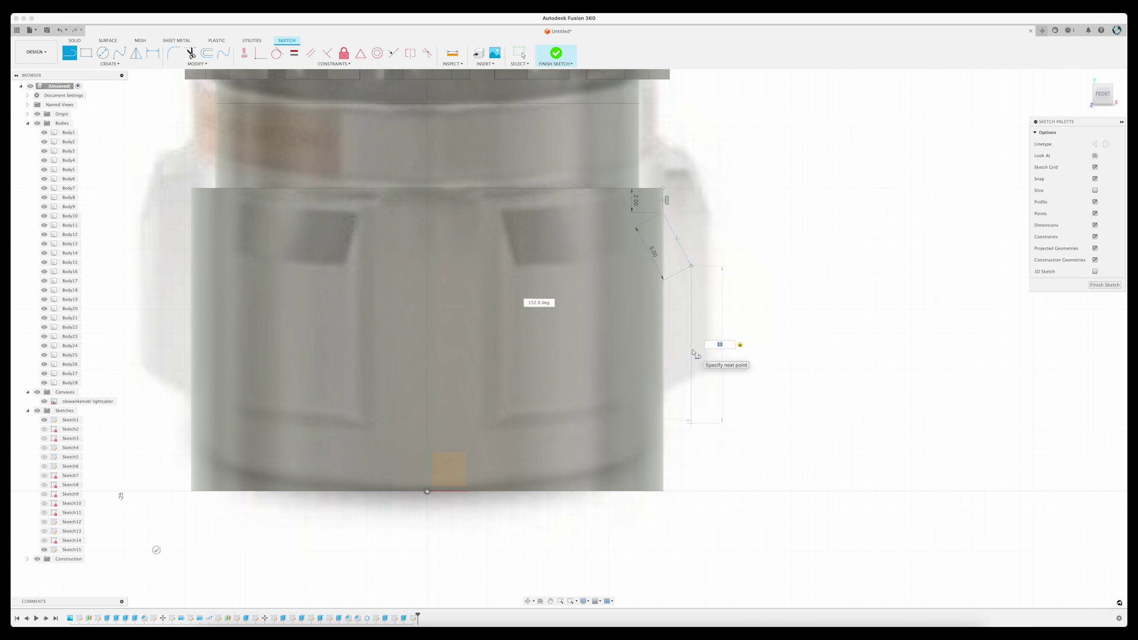
key("Return")
left_click(663, 450)
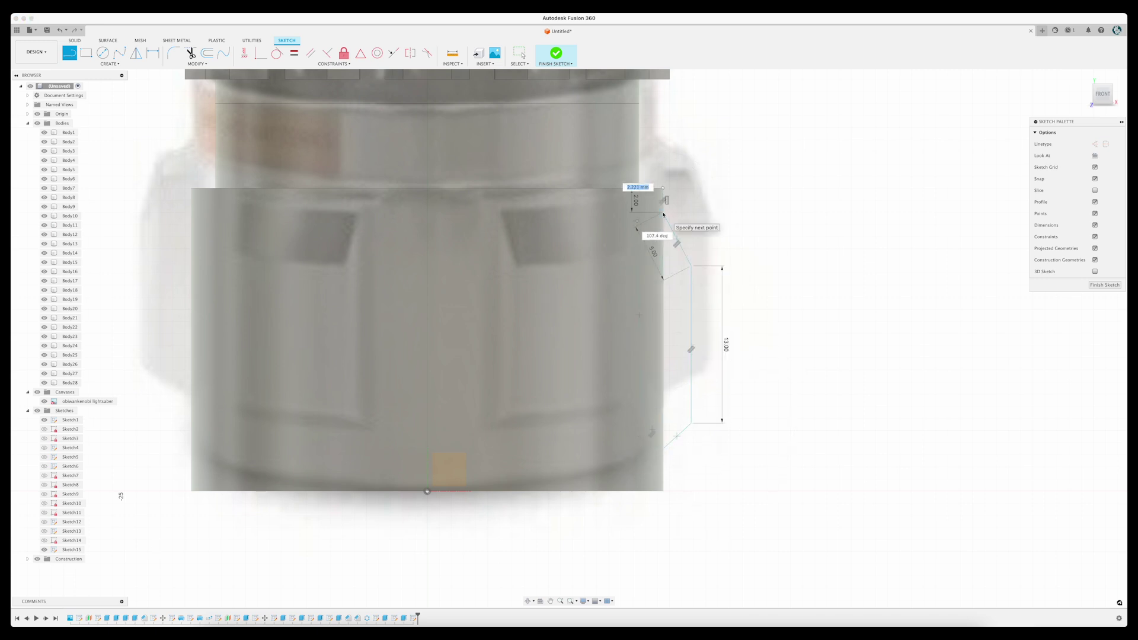
key("Escape")
left_click(663, 214)
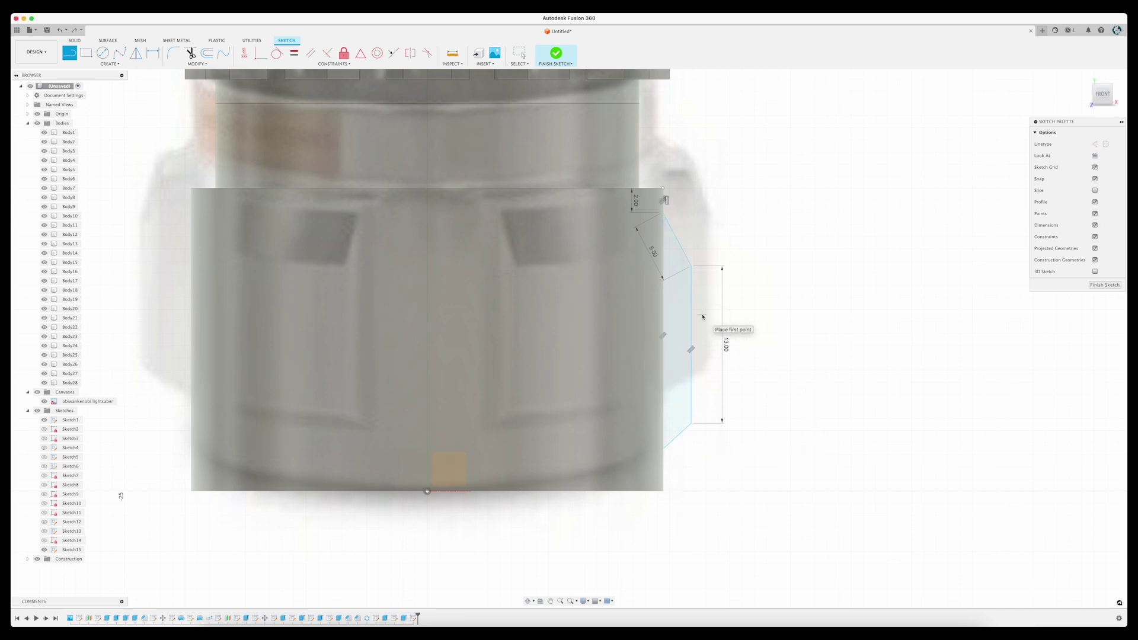
key("Escape")
- Revolve the closed side profile 360 degrees around the hilt's central axis as a new body
left_click(682, 315)
scroll(731, 290, "down", 3)
middle_click_drag(775, 259, 762, 278, "shift")
left_click(111, 63)
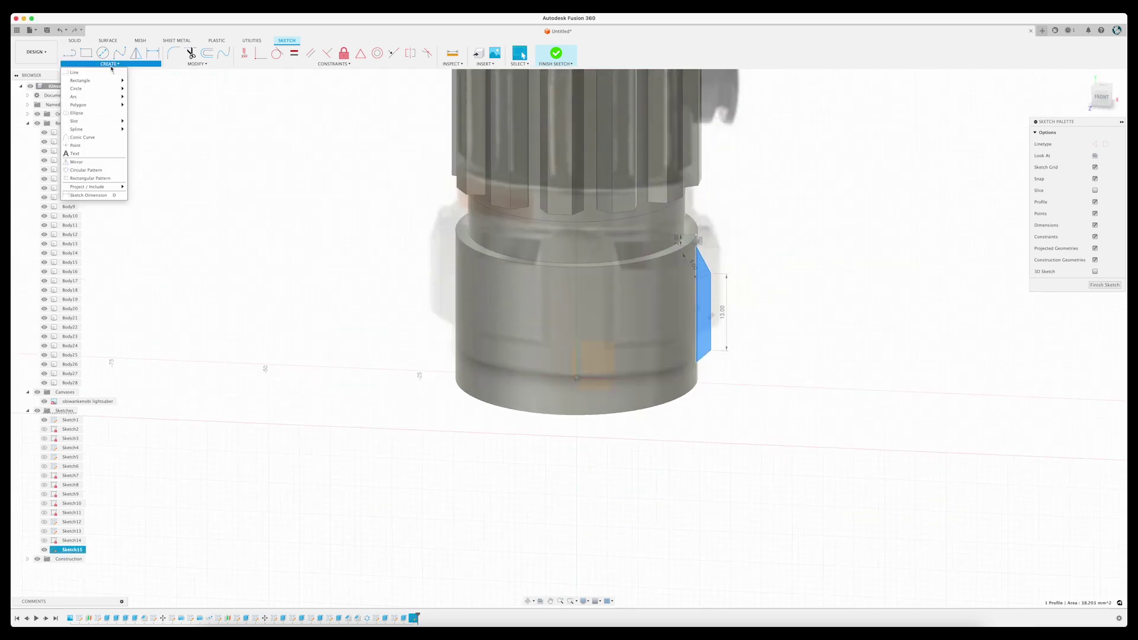
left_click(74, 40)
left_click(109, 64)
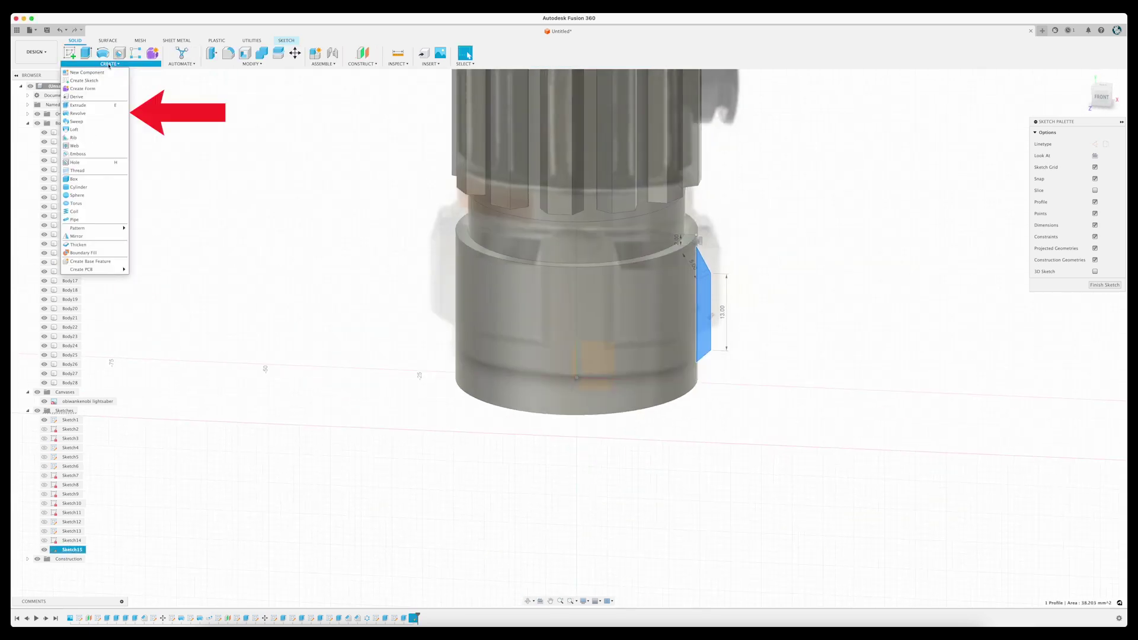
left_click(101, 118)
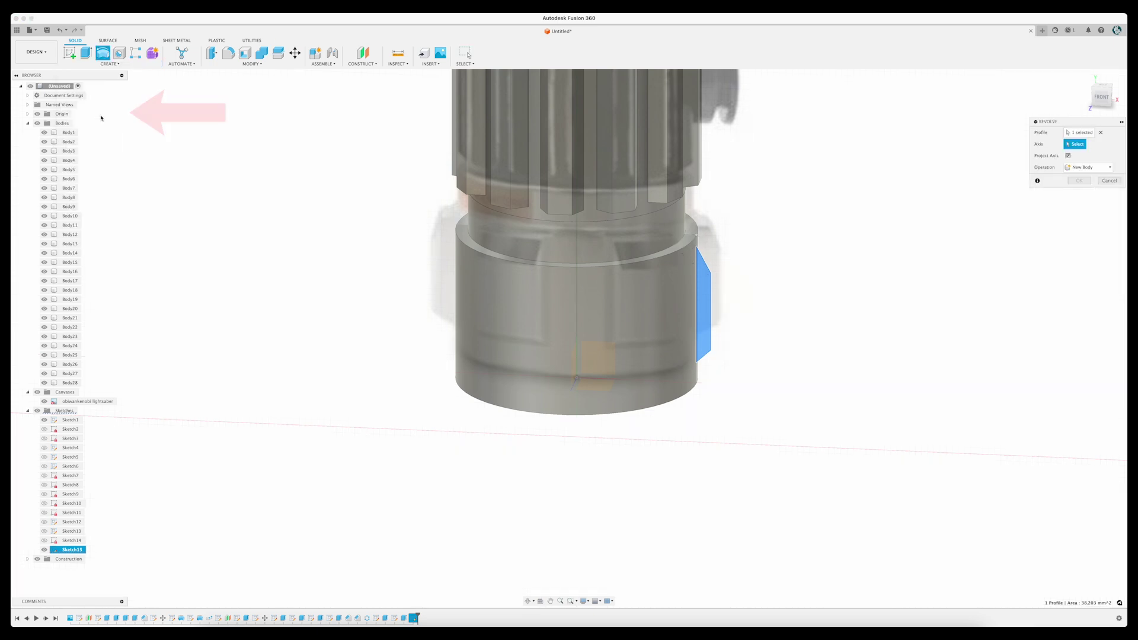
left_click(577, 239)
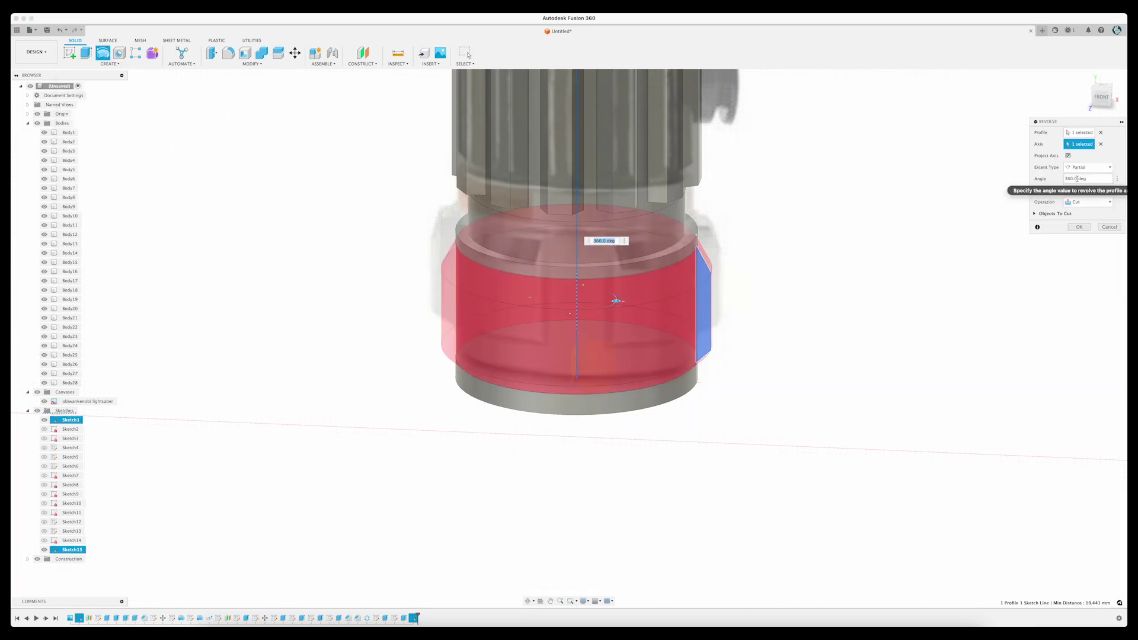
left_click(1088, 202)
left_click(1082, 240)
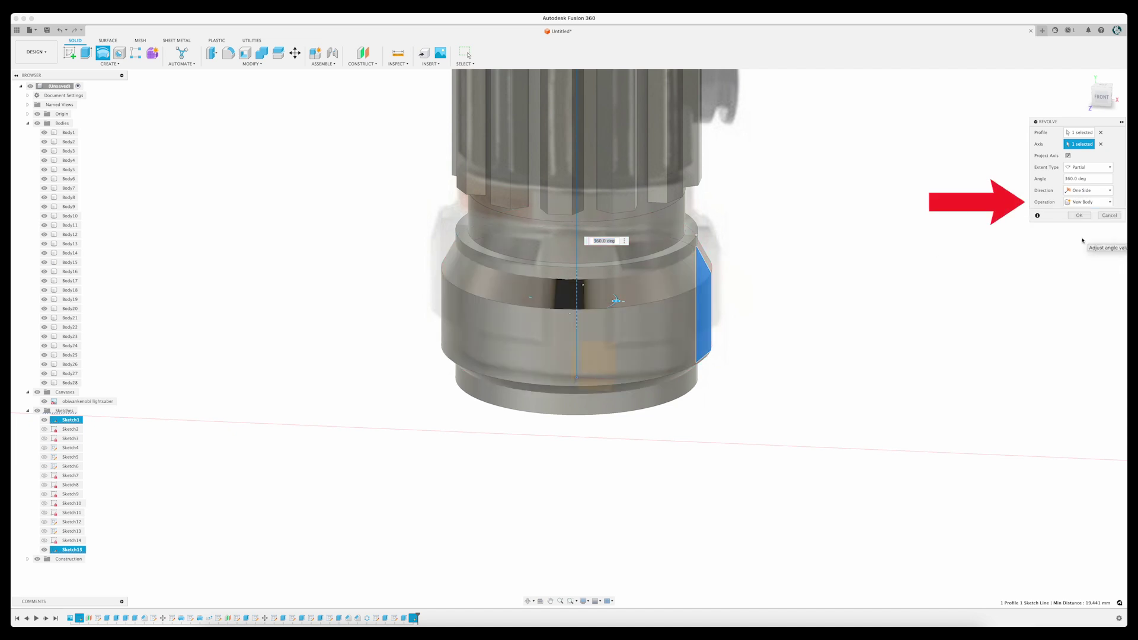
left_click(1079, 215)
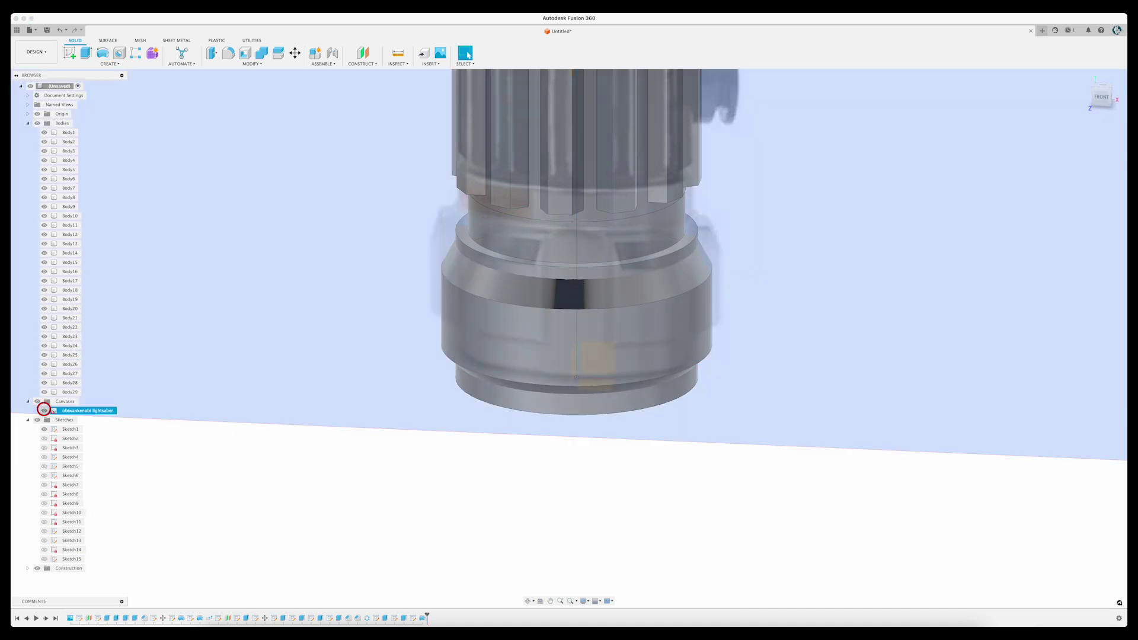
- Hide the canvas and every body except the end cylinder and its revolved collar
left_click(44, 410)
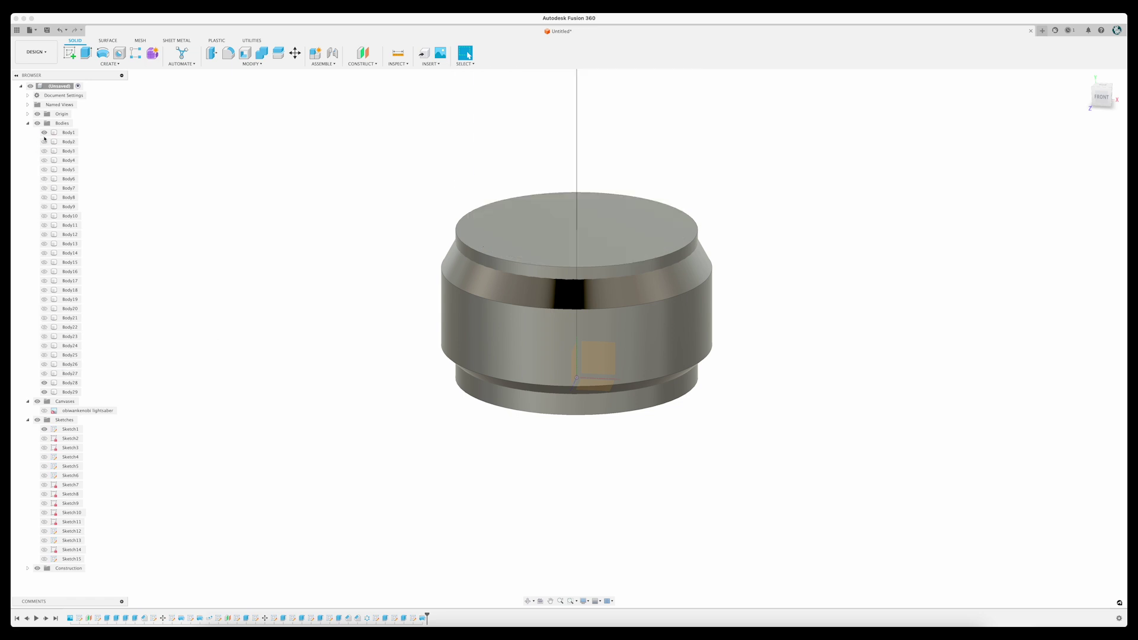
left_click_drag(45, 139, 44, 133)
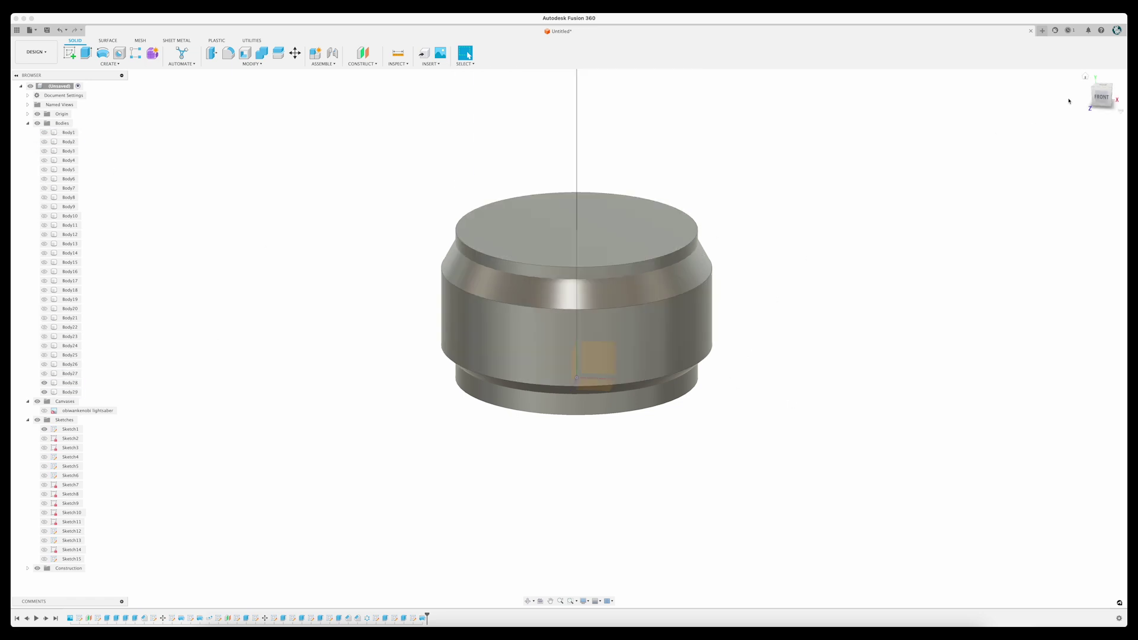
- Sketch on the end cylinder's upper face a four-sided profile across the collar's right rim, with its base on the horizontal centre line
left_click(1104, 88)
left_click(76, 60)
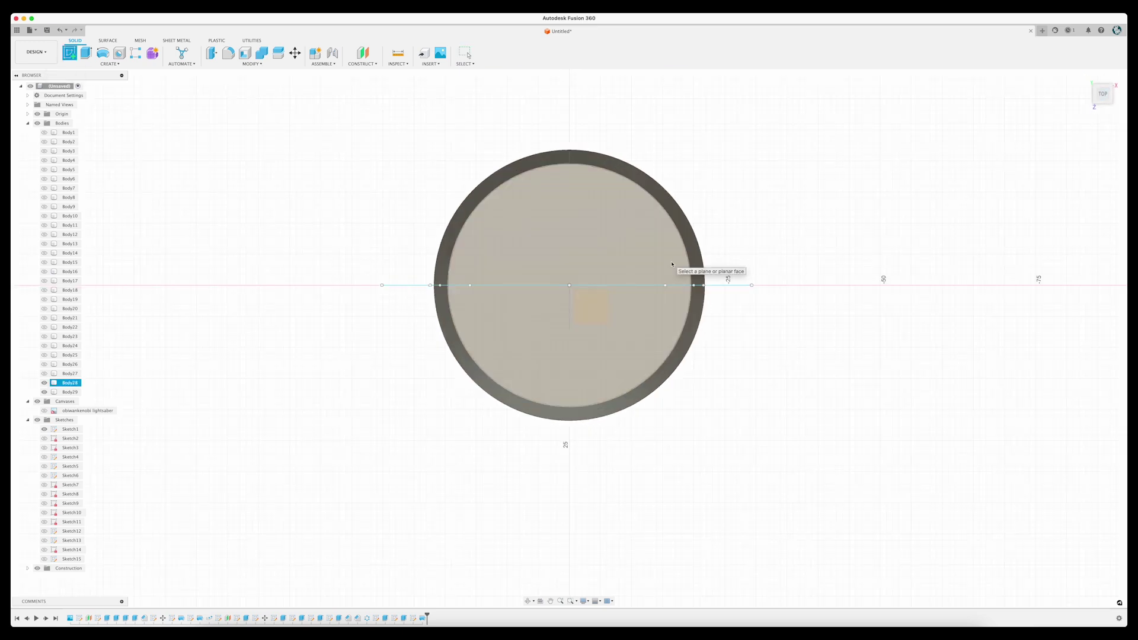
left_click(681, 270)
key("l")
left_click(719, 296)
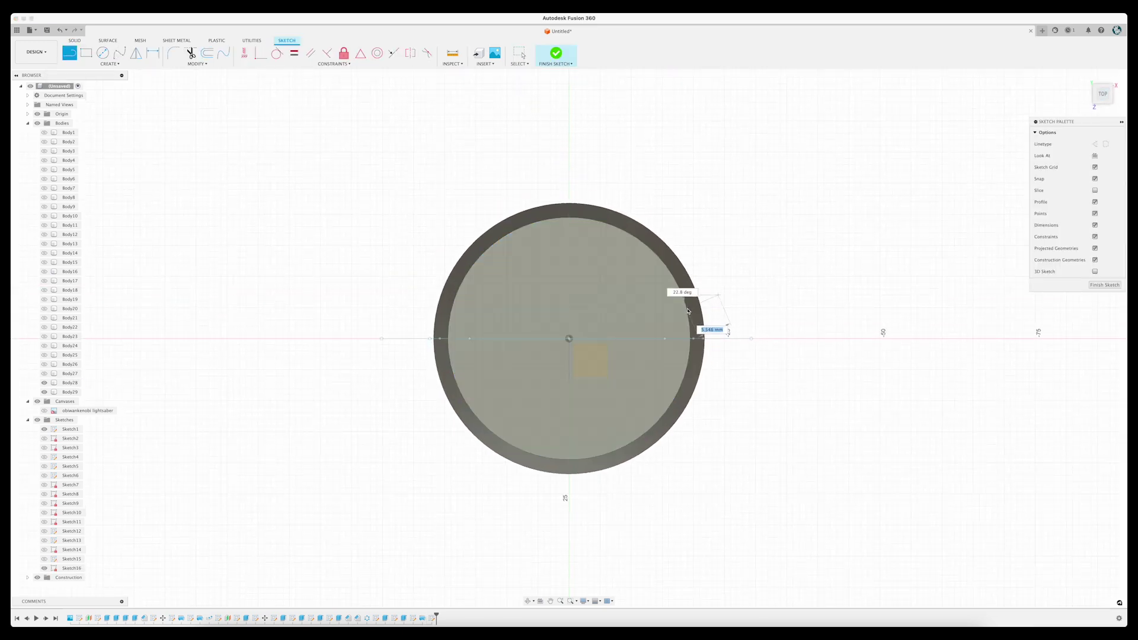
left_click(694, 307)
left_click(694, 338)
left_click(722, 338)
key("Escape")
scroll(711, 297, "up", 4)
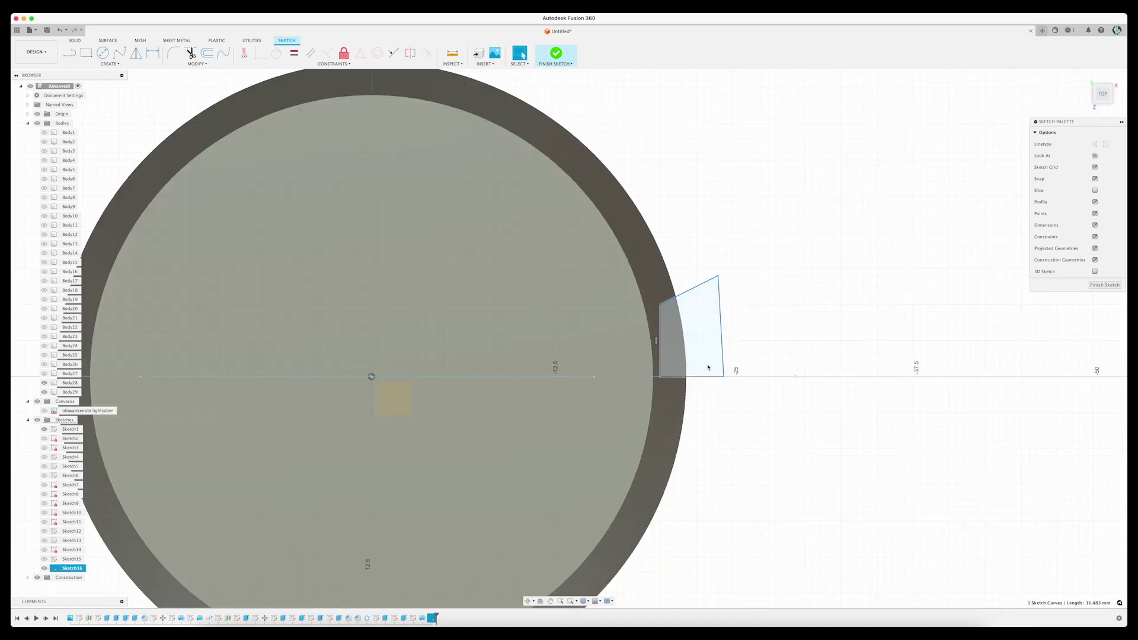
- Mirror the four-sided profile at the collar's right rim across the horizontal centre line
left_click(673, 335)
left_click(104, 63)
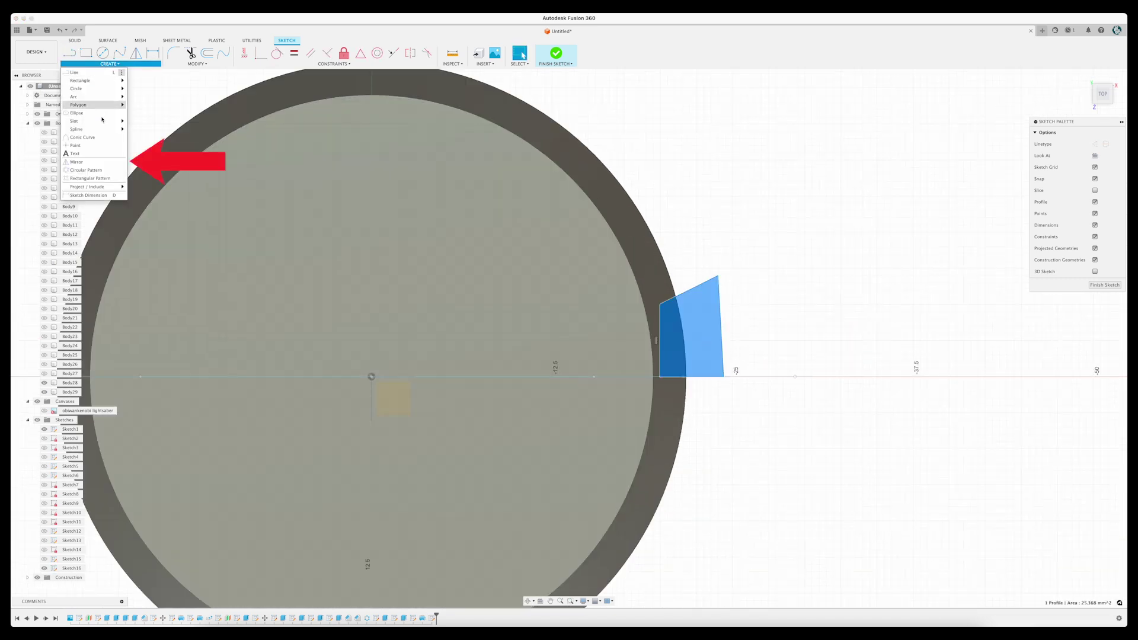
left_click(100, 163)
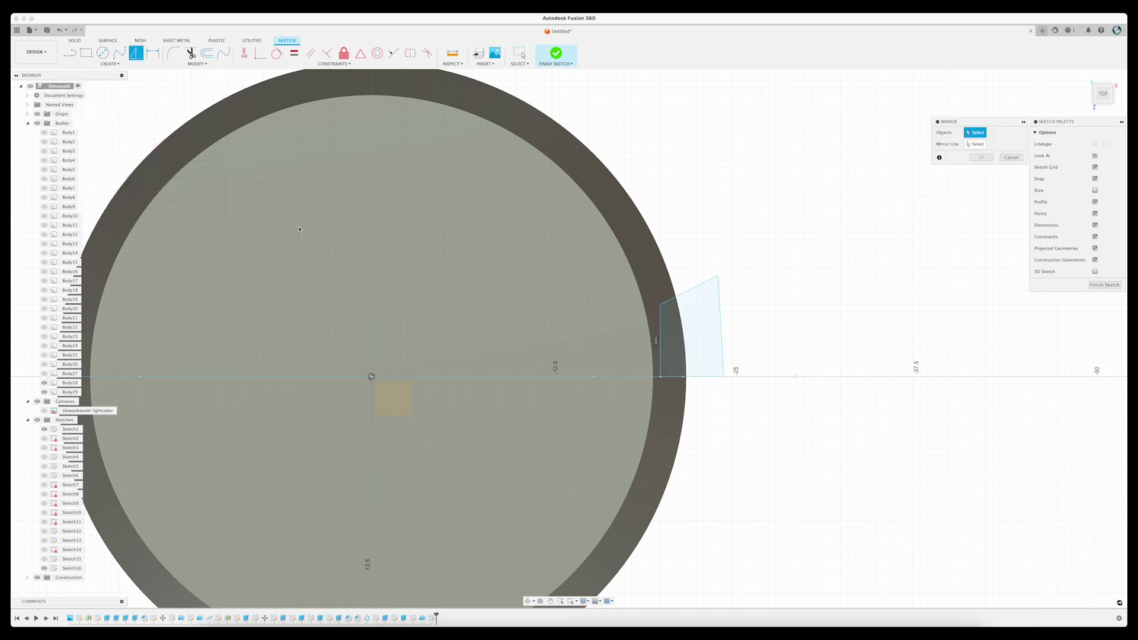
left_click(752, 378)
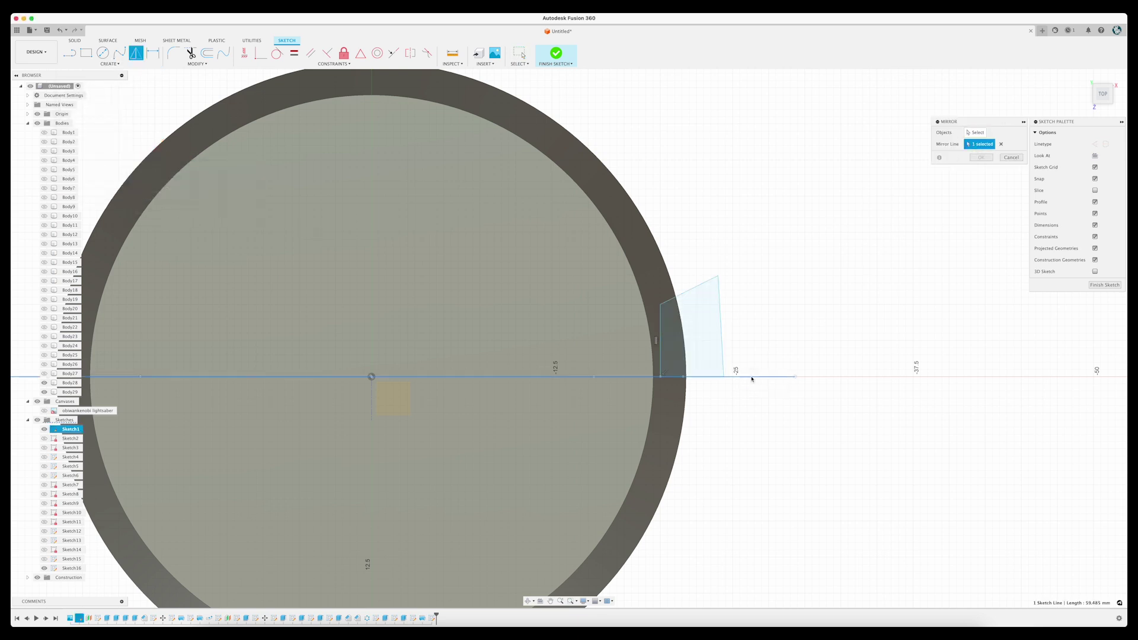
left_click(976, 132)
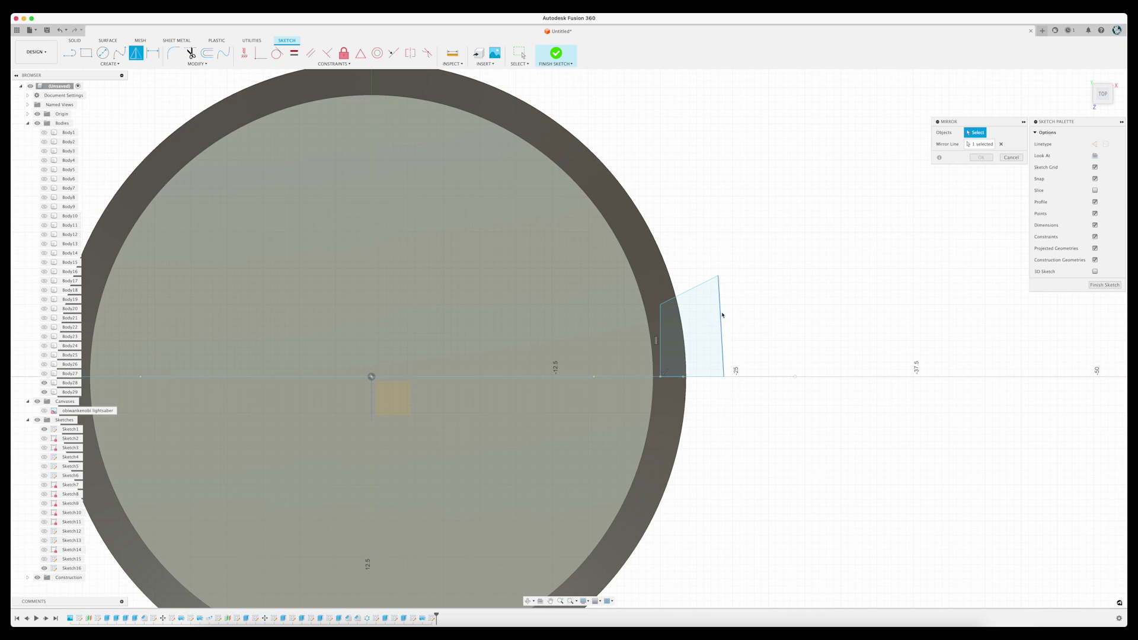
left_click(722, 314)
left_click(707, 378)
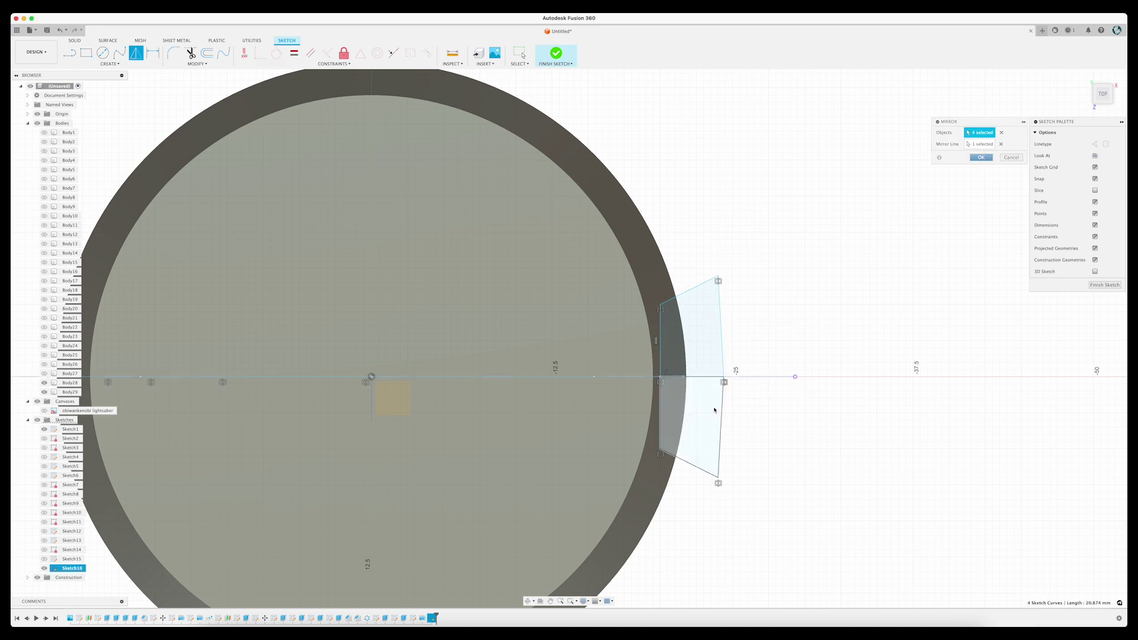
key("Return")
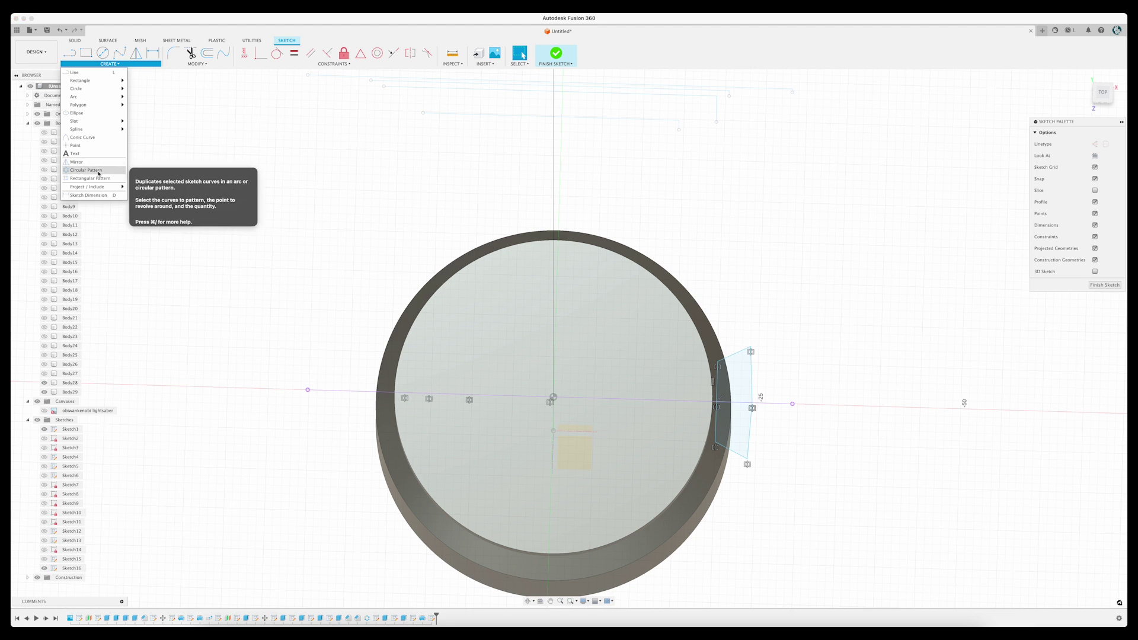
- Circularly pattern the mirrored rim profile around the cylinder's centre point so that six evenly spaced profiles surround the collar
left_click(83, 169)
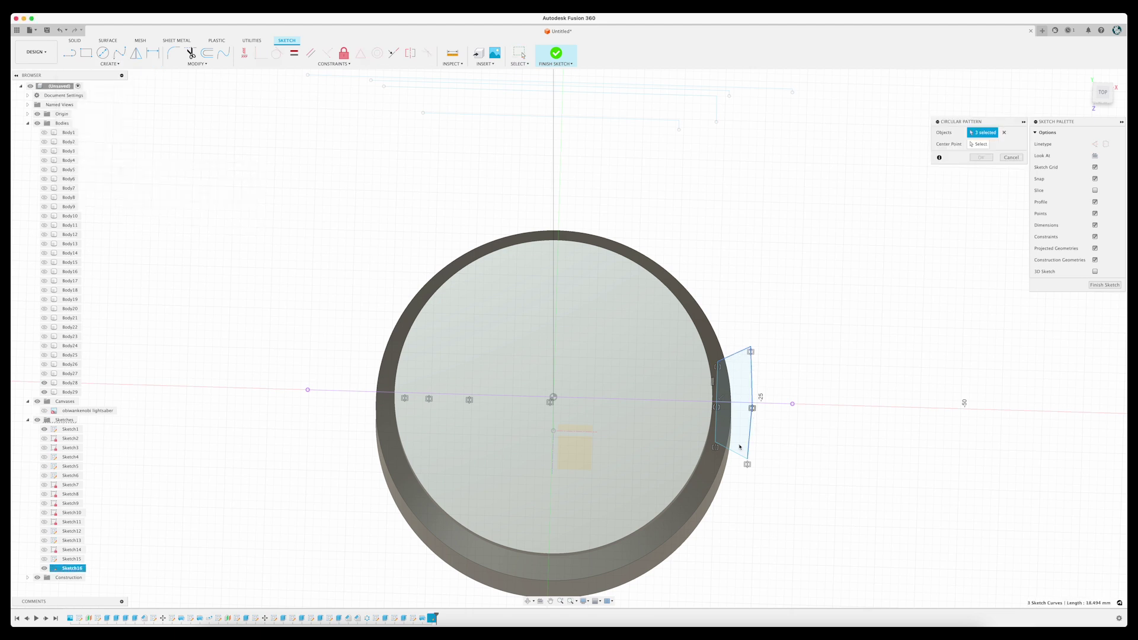
left_click(975, 145)
middle_click_drag(556, 360, 562, 289, "shift")
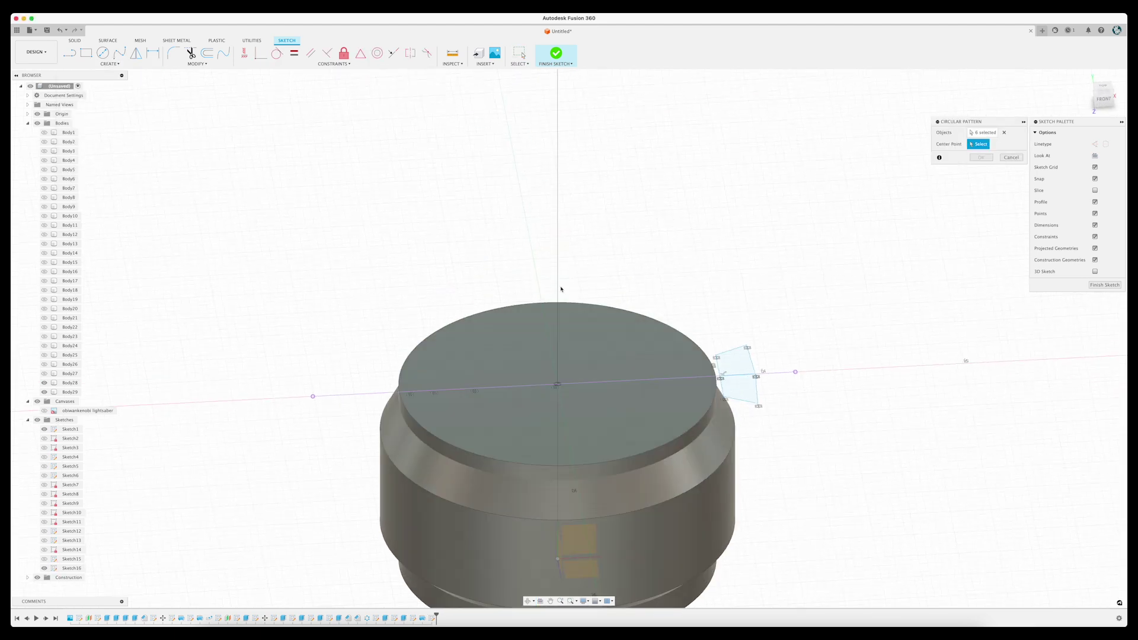
left_click(558, 386)
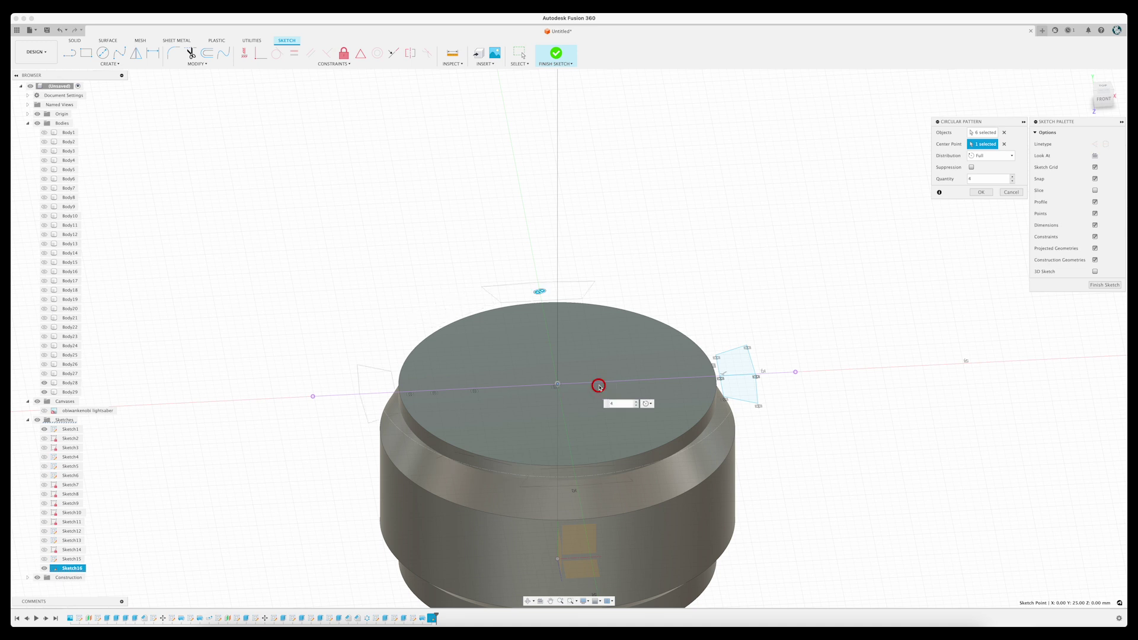
type("5")
key("Return")
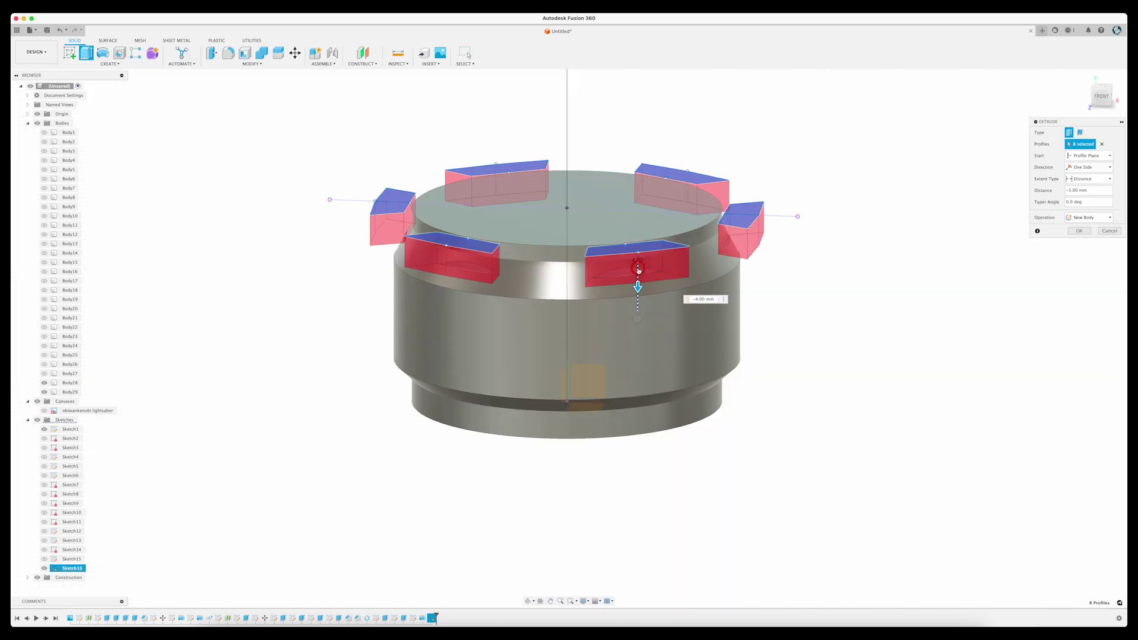
- Extrude the six rim profiles 29 mm downward as a cut through the collar
left_click_drag(617, 256, 639, 468)
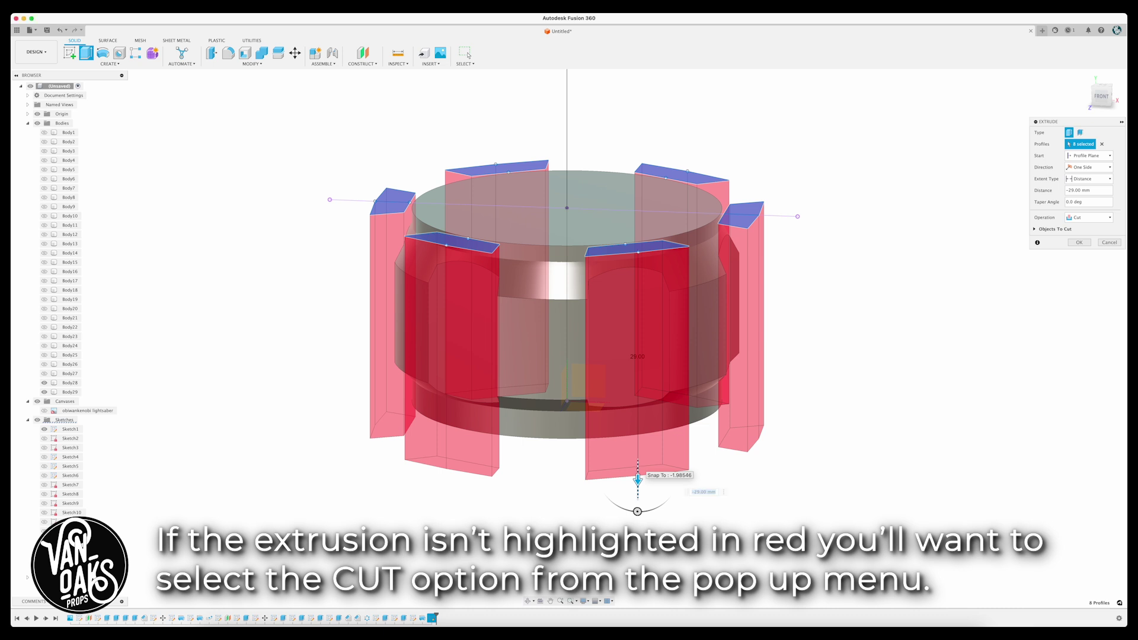
key("Return")
mouse_move(767, 386)
middle_mouse_down("shift")
mouse_move(767, 402)
mouse_move(737, 417)
mouse_move(740, 378)
mouse_move(753, 381)
middle_mouse_up("shift")
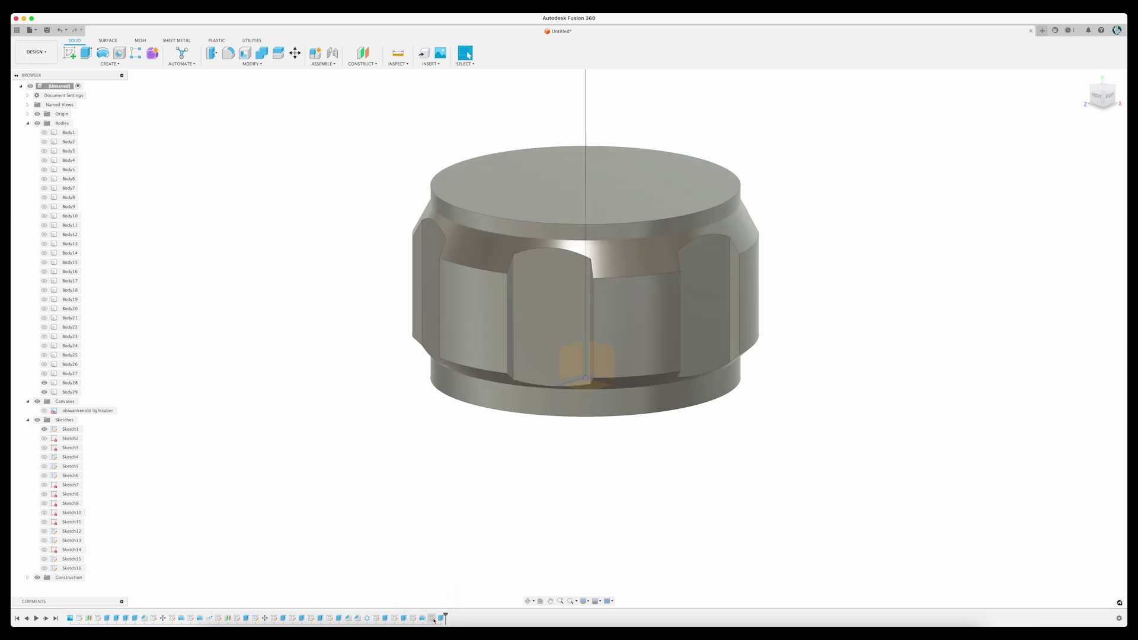
- Reopen the collar's notch sketch, adjust the upper outer corner of the right-hand profile slightly, and finish the sketch
right_click(433, 620)
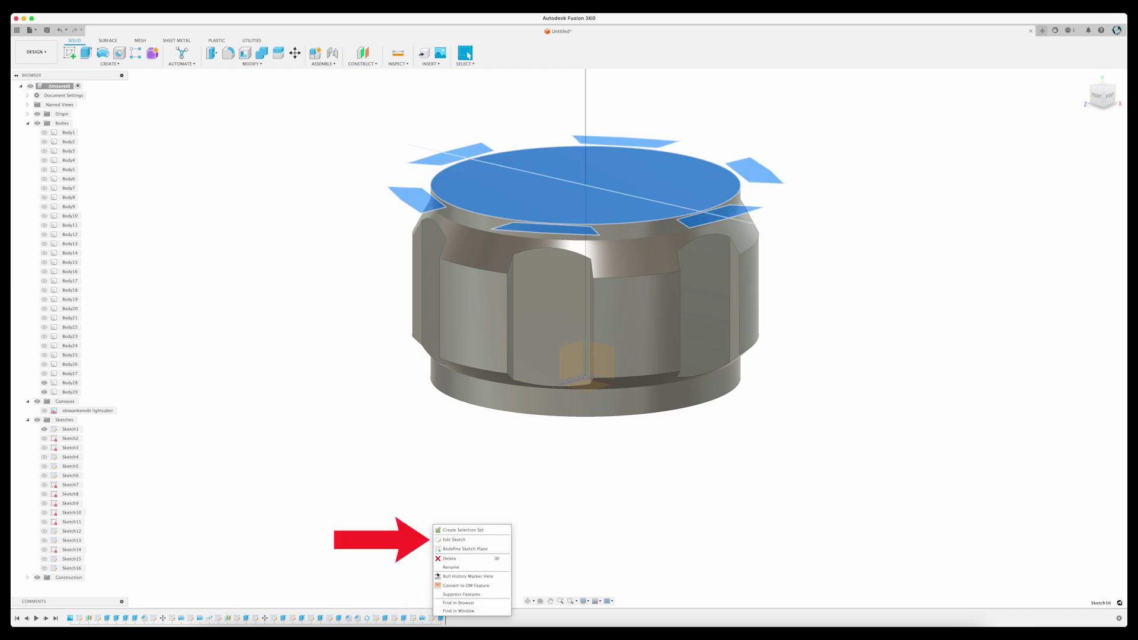
left_click(457, 539)
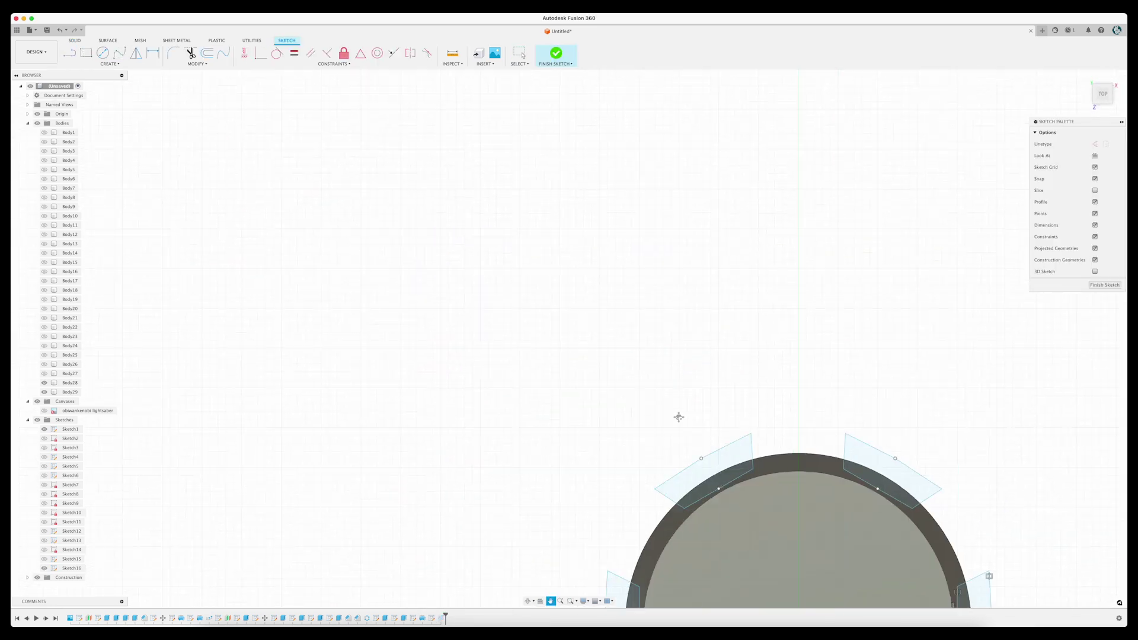
mouse_move(860, 255)
left_mouse_down()
mouse_move(866, 305)
mouse_move(858, 265)
left_mouse_up()
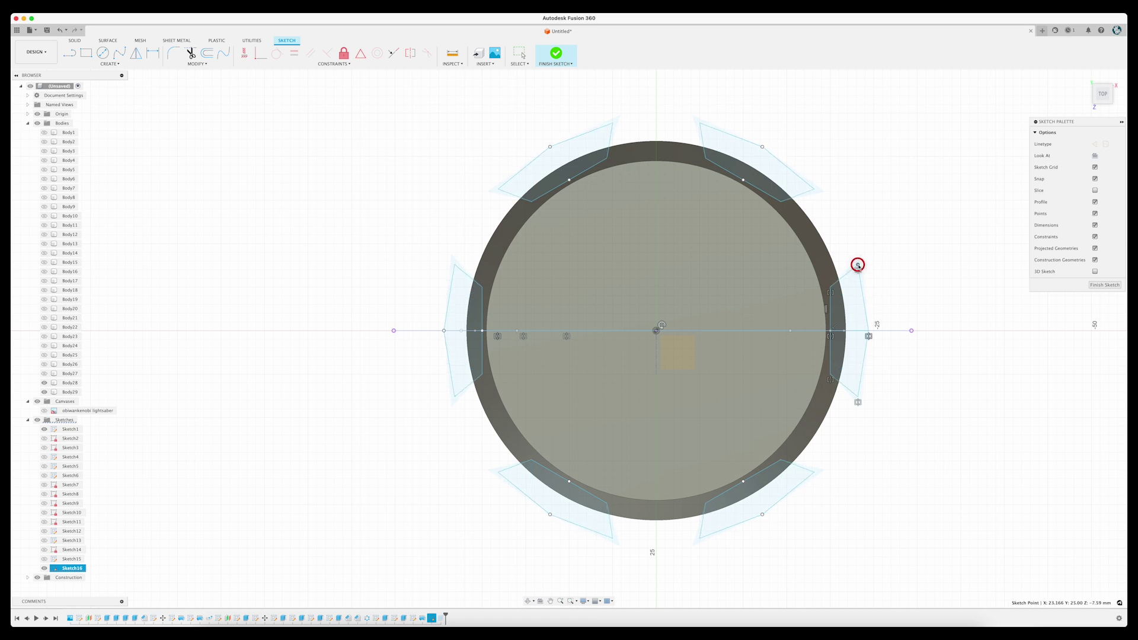
left_click(1105, 285)
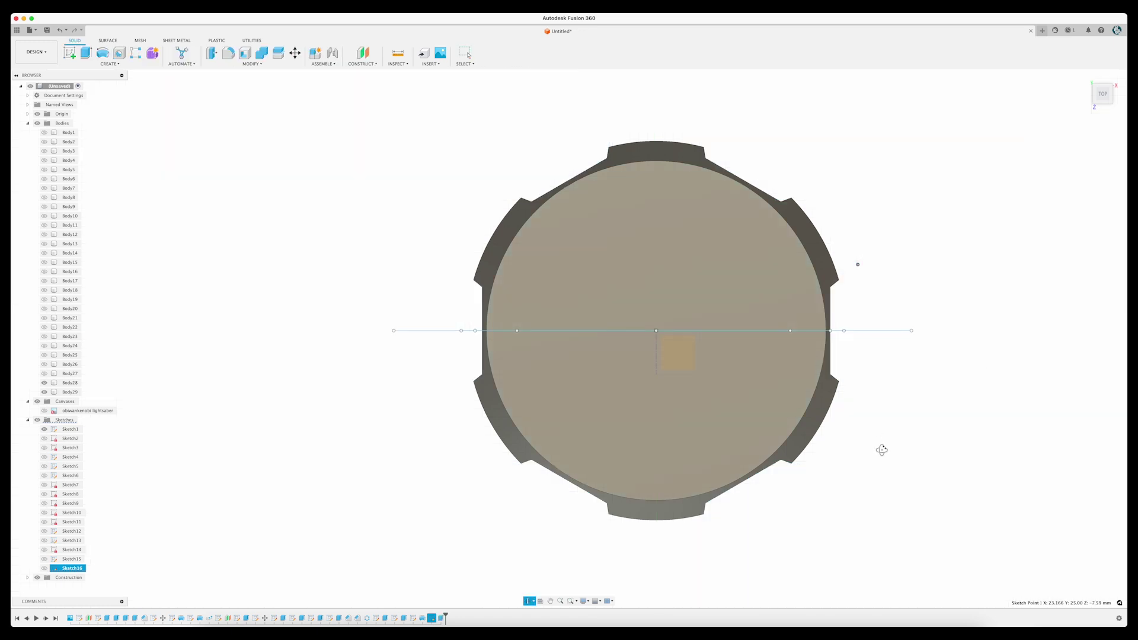
middle_click_drag(881, 450, 859, 396, "shift")
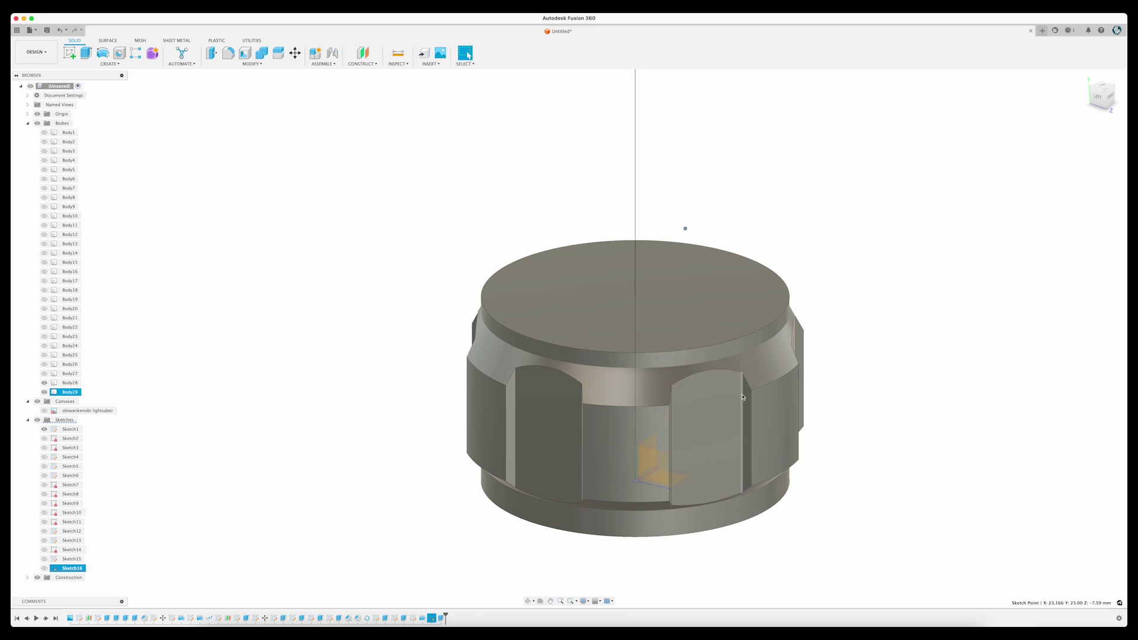
middle_click_drag(743, 397, 771, 394, "shift")
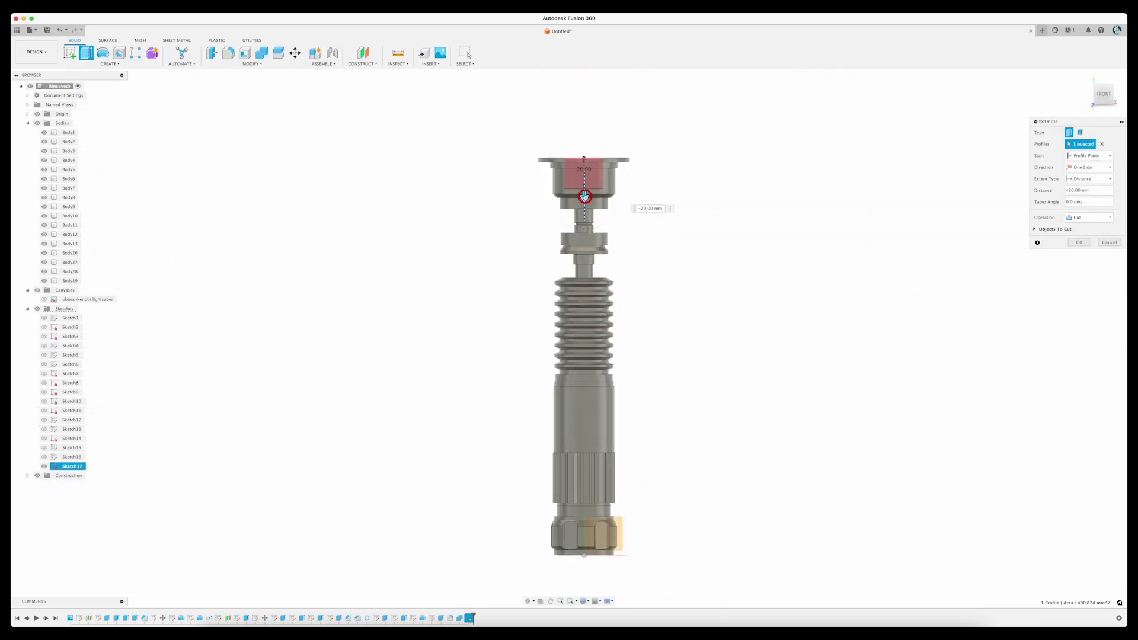
- Sketch a two-point rectangle over the smooth section below the ridges and extrude it outward into a control box
scroll(694, 204, "up", 6)
left_click(110, 63)
mouse_move(89, 80)
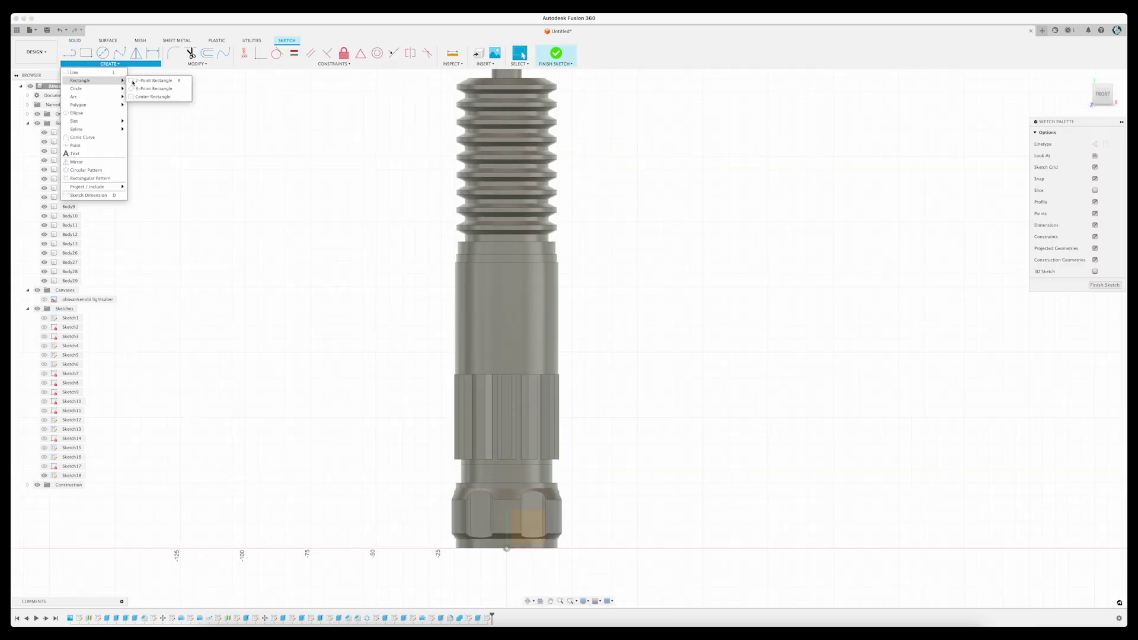
left_click(143, 81)
scroll(508, 318, "up", 5)
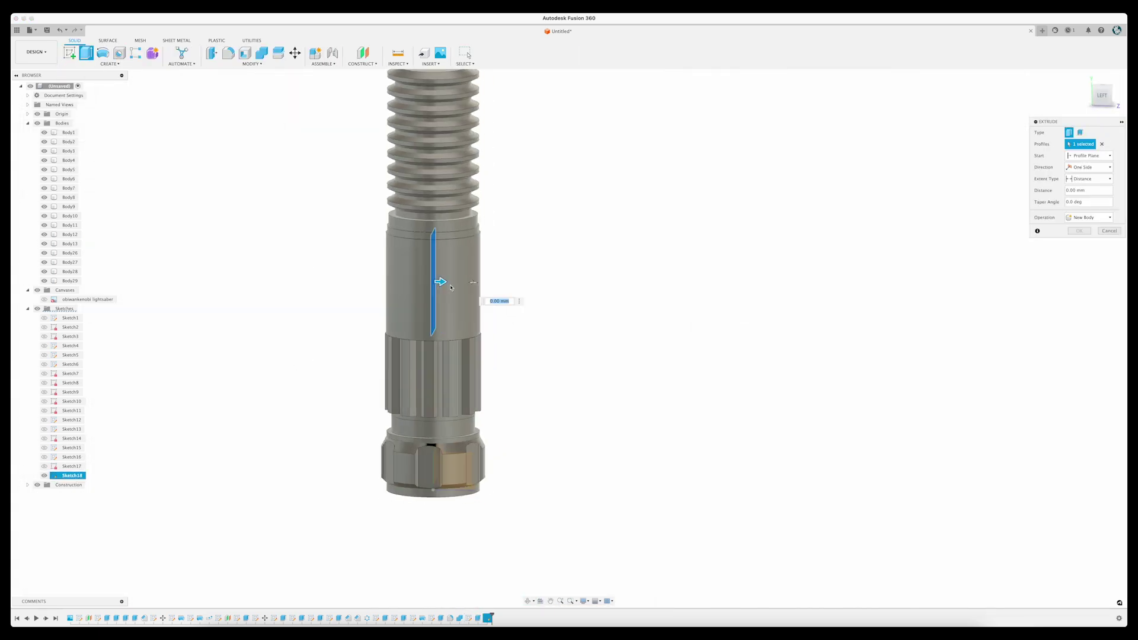
left_click_drag(438, 283, 511, 282)
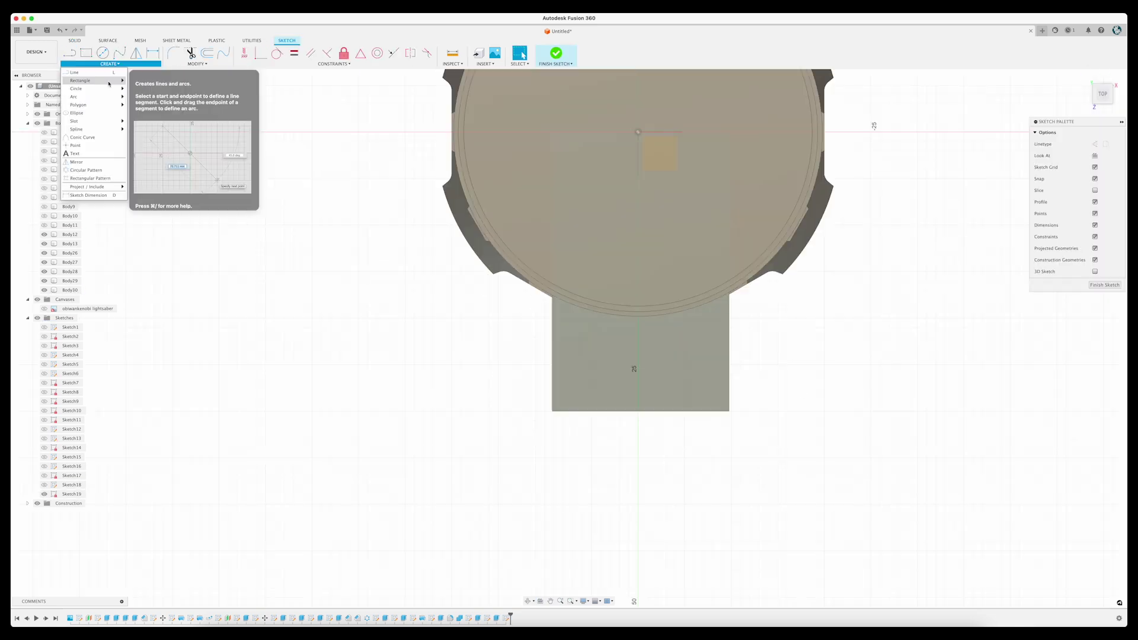
- Sketch a centre rectangle on the control box's upper face and start a line profile beside it
left_click(638, 365)
type("25")
key("Return")
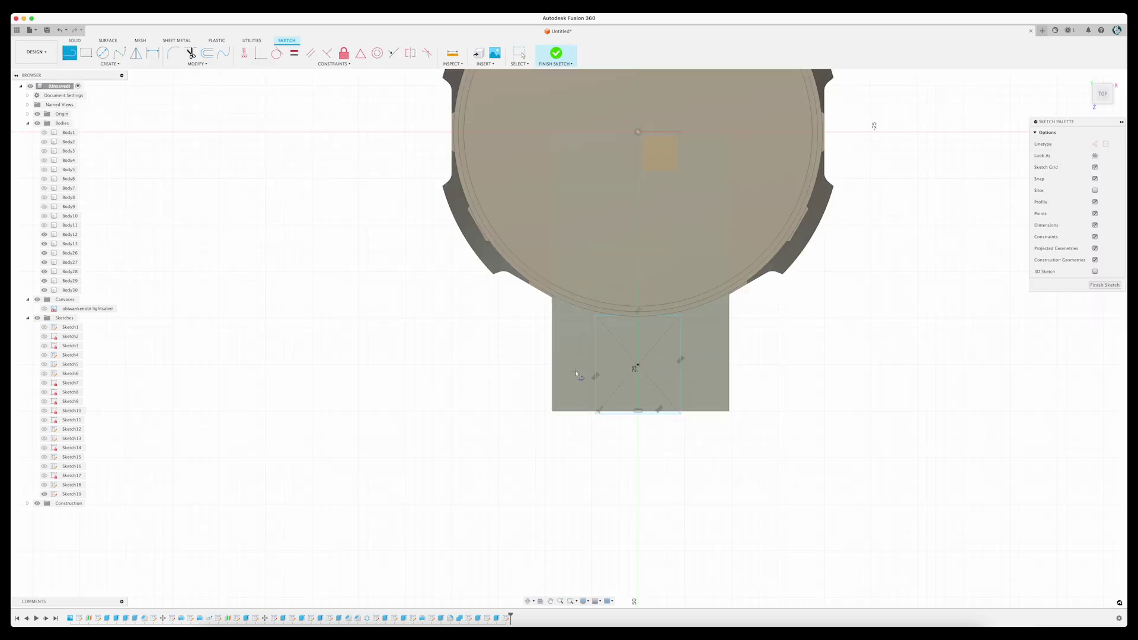
left_click(576, 392)
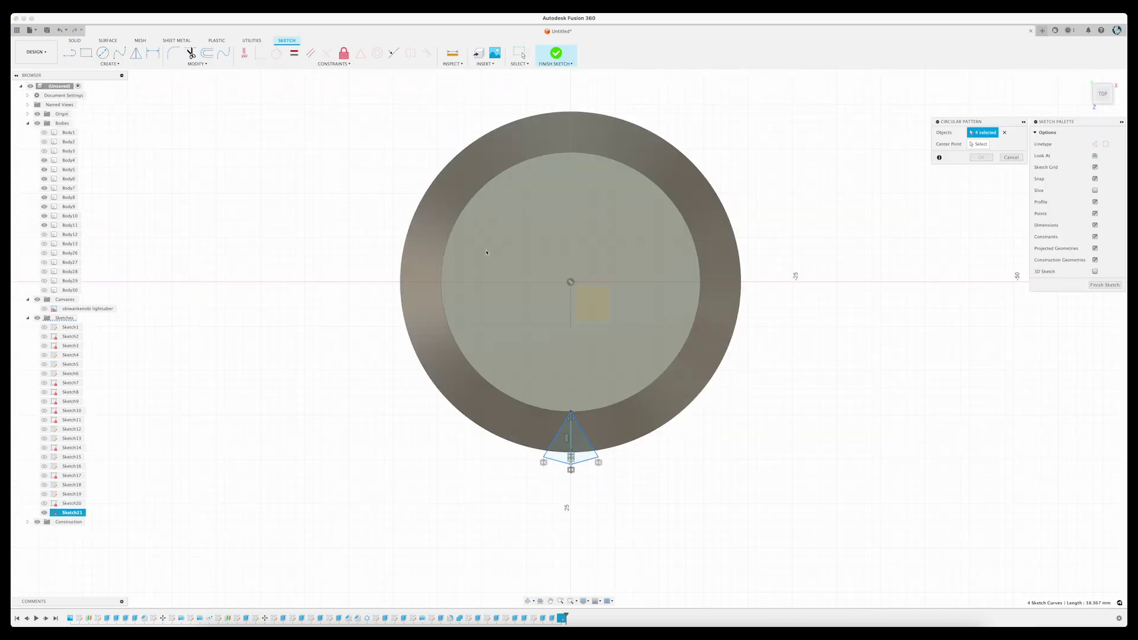
- Cut a circular pattern of widened pointed notches through the ridged section and combine its bodies into one
left_click(981, 192)
left_click_drag(598, 457, 606, 450)
left_click(1105, 284)
left_click(557, 437)
left_click(586, 437, "shift")
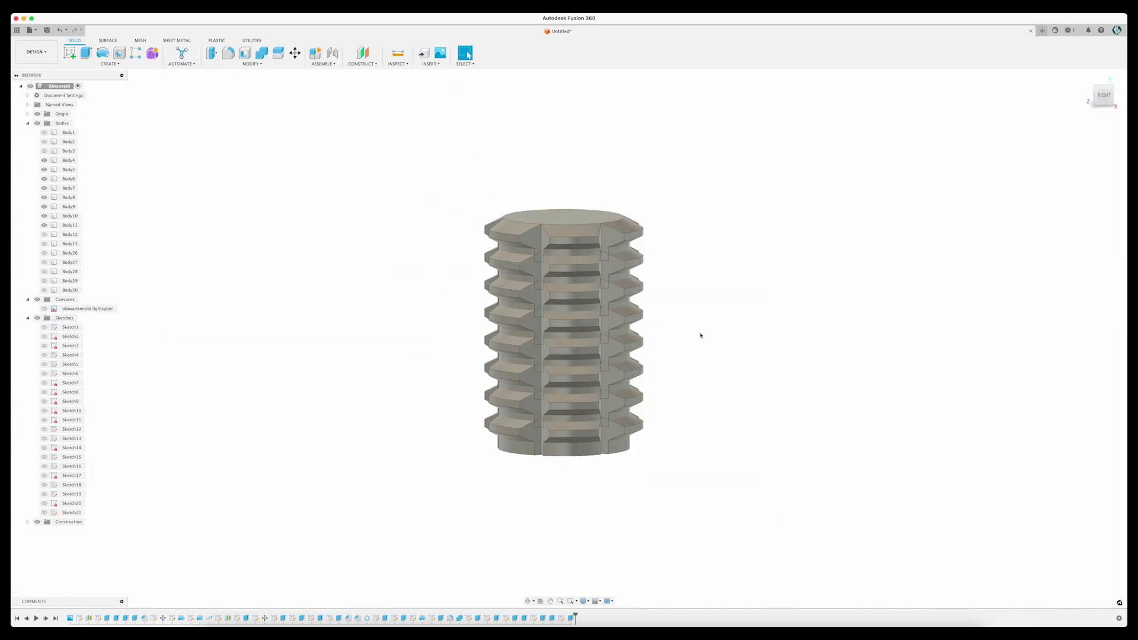
left_click_drag(702, 333, 450, 486)
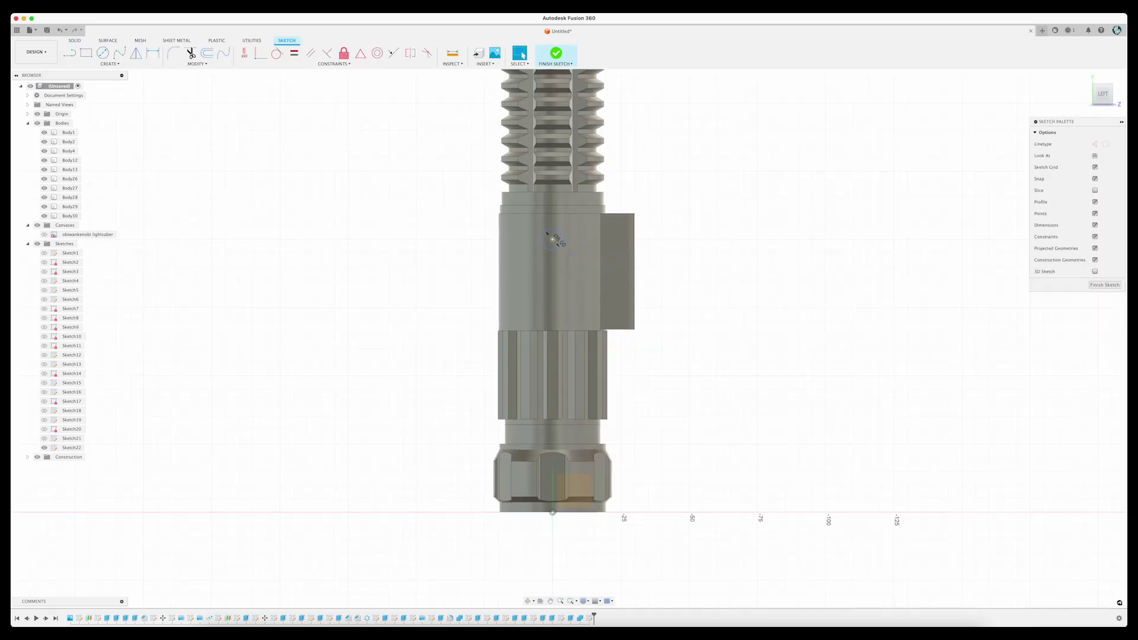
- Cut two round recesses, one above the other, into the smooth section's side and revise the upper circle's sketch
key("e")
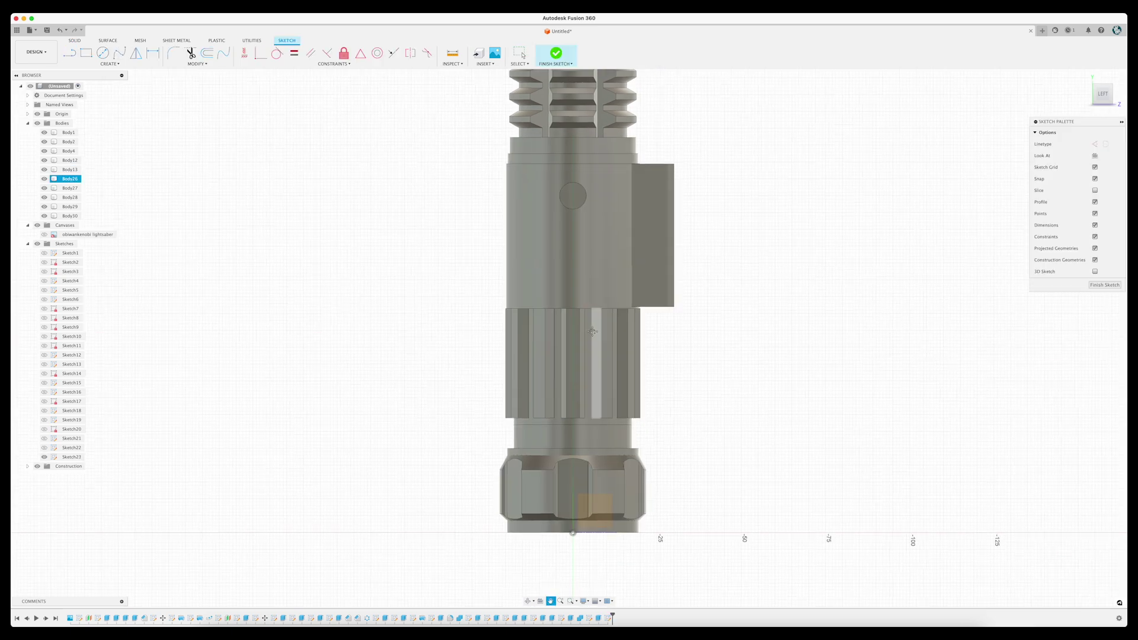
left_click(645, 339)
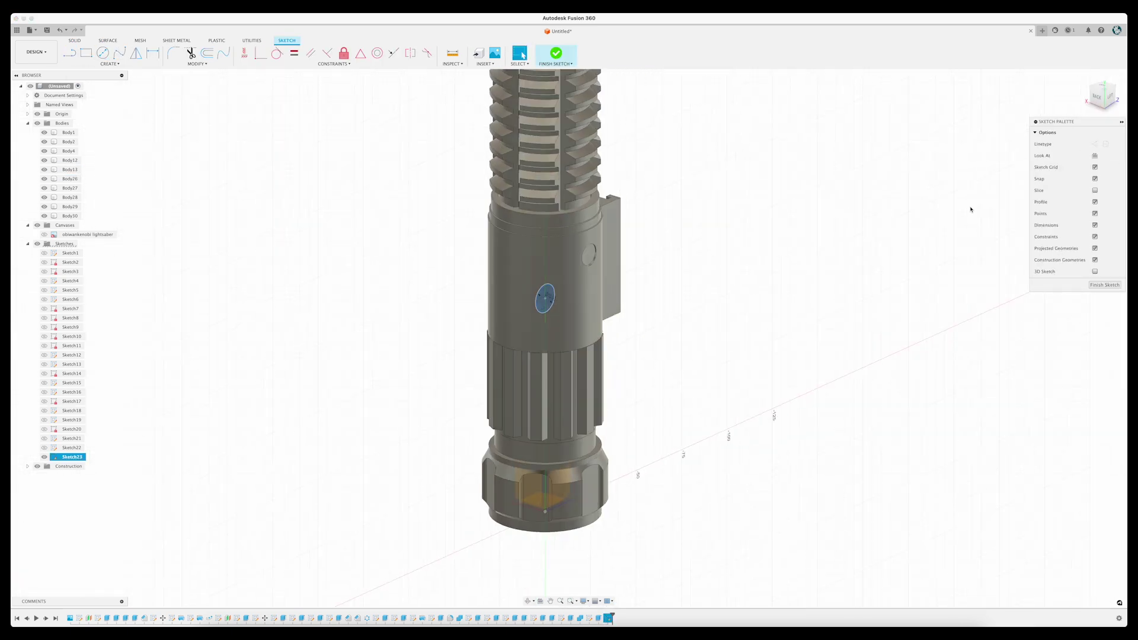
key("e")
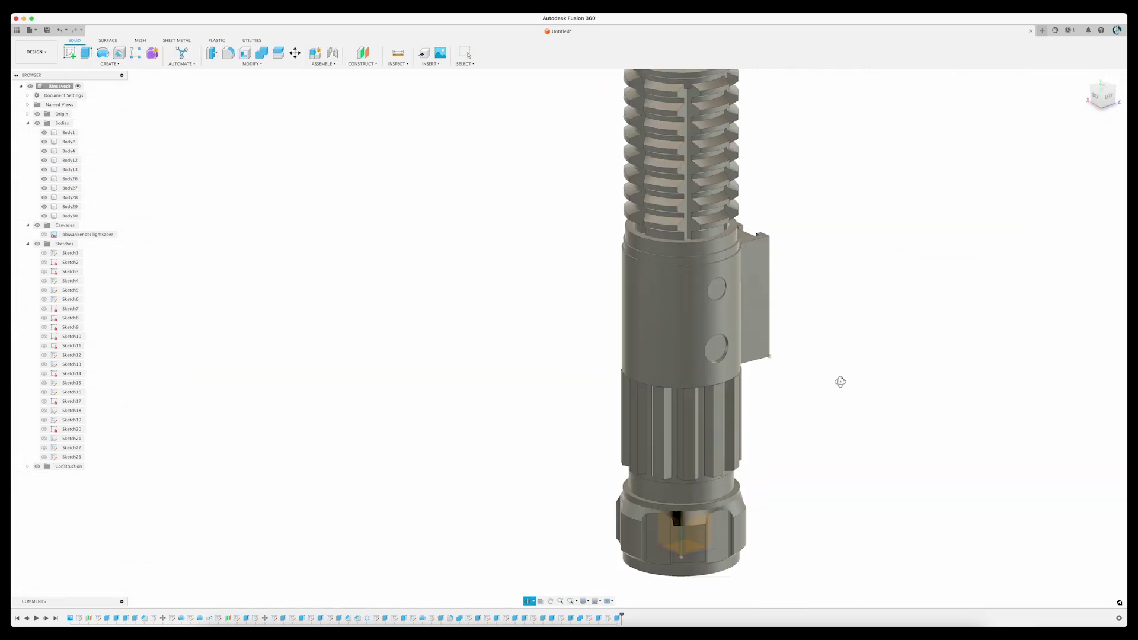
middle_click_drag(840, 382, 792, 372, "shift")
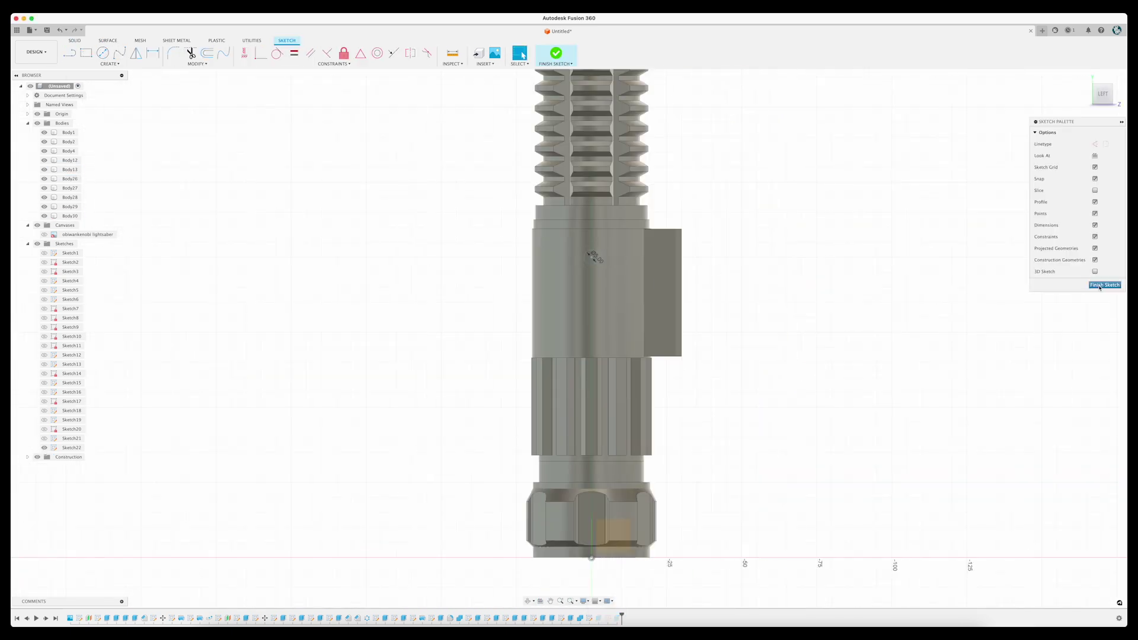
left_click(1102, 285)
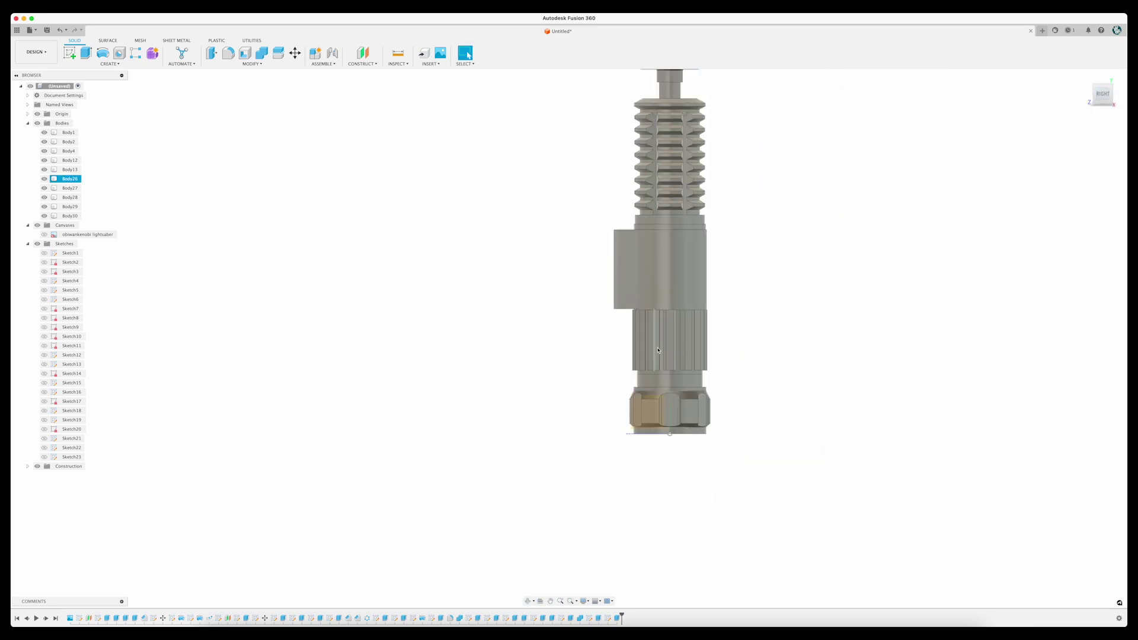
- Build a round knob on the side of the fluted section and cut a 5 mm deep concentric hole into its face
left_click(69, 52)
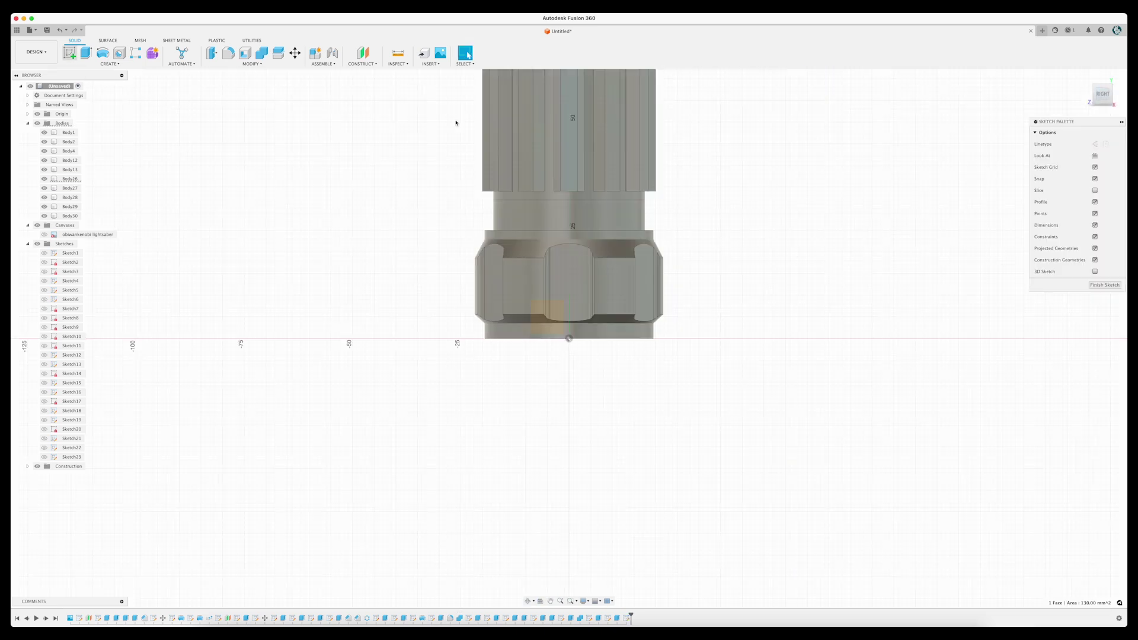
left_click(603, 300)
left_click(618, 315)
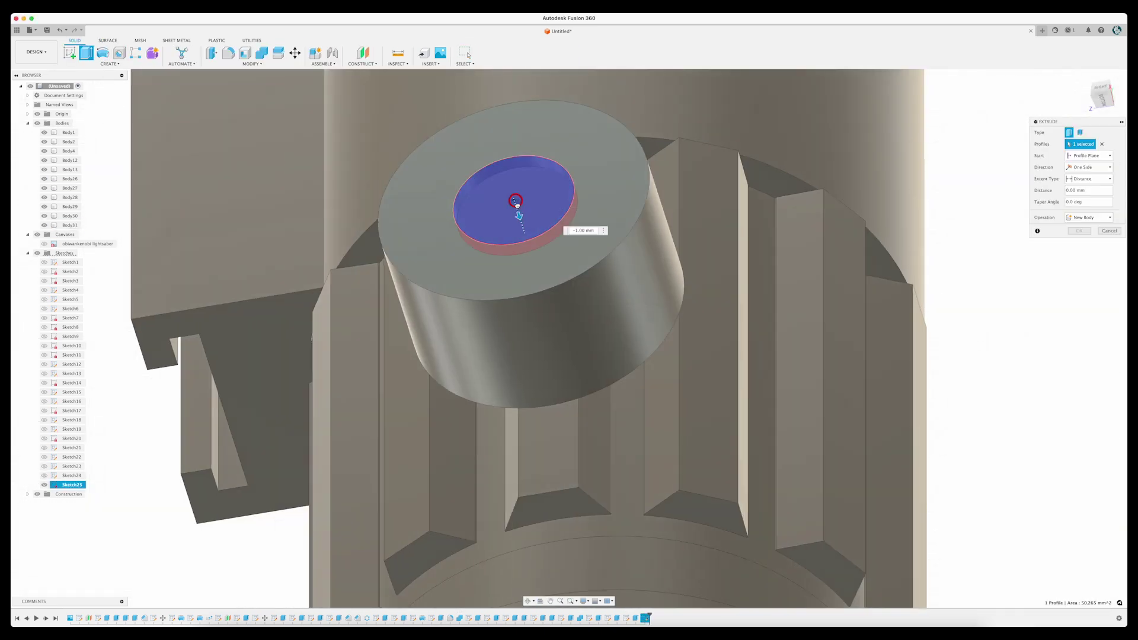
left_click_drag(521, 208, 528, 254)
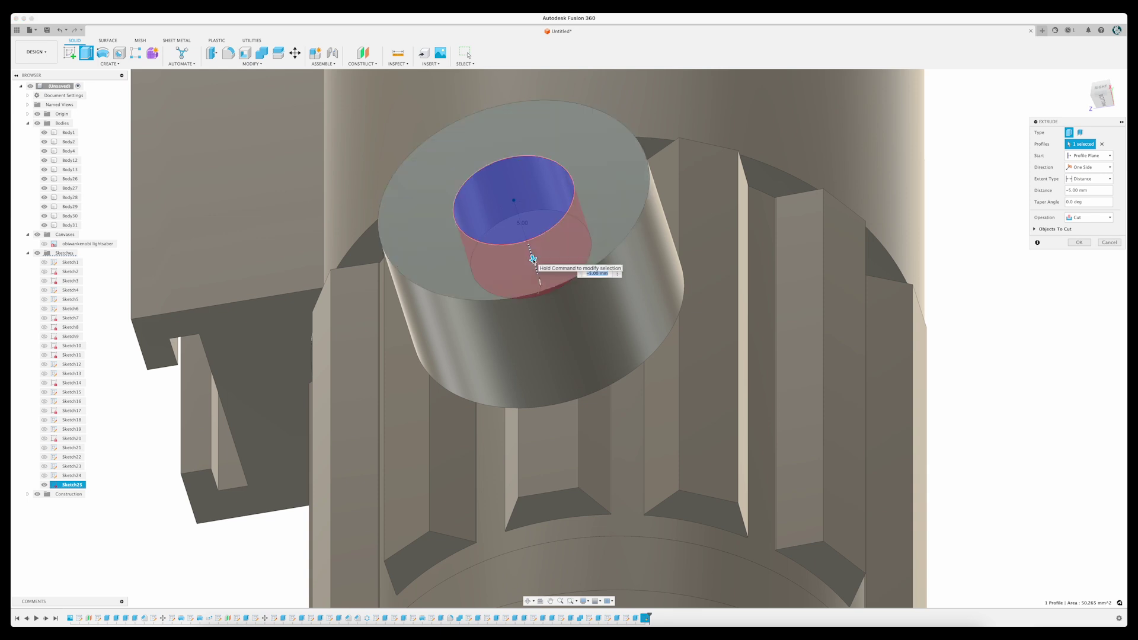
key("Return")
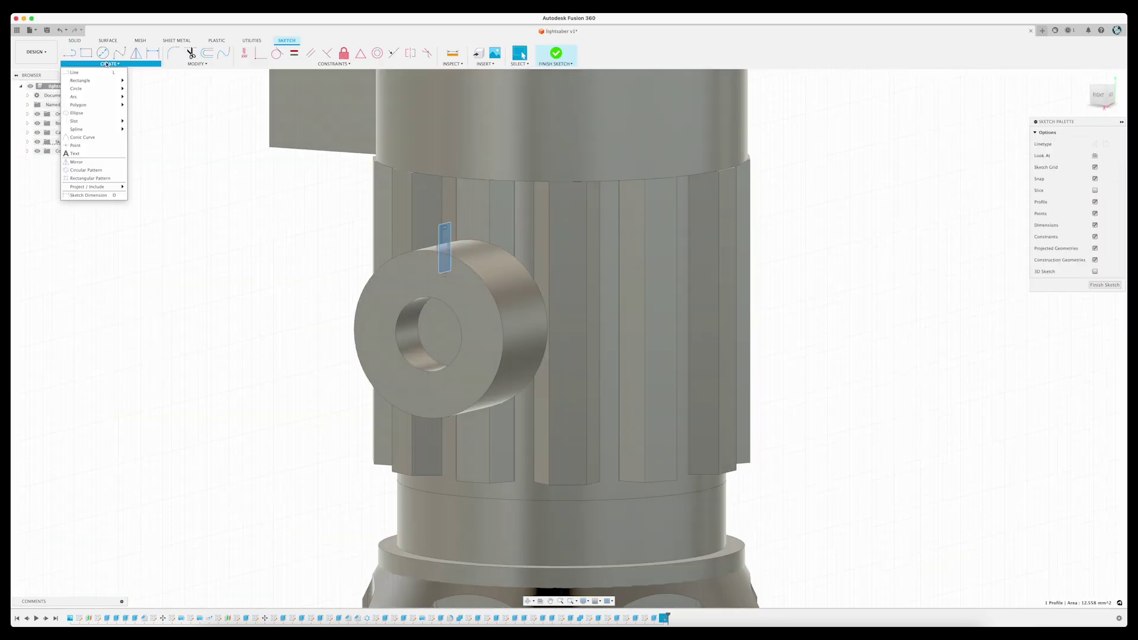
- Circularly pattern the small rectangle on the knob's rim around the knob's centre and extrude the copies
left_click(83, 164)
left_click(418, 347)
left_click(1077, 226)
middle_click_drag(995, 231, 770, 357, "shift")
scroll(824, 262, "down", 8)
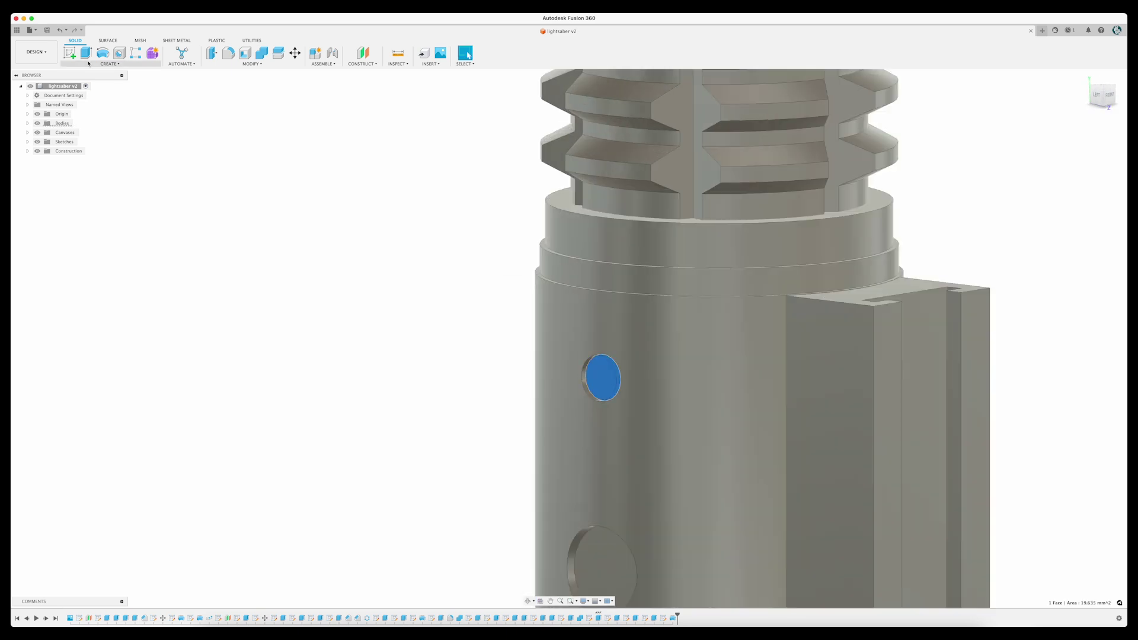
- Start a sketch on the upper recess's face and create a 5 mm sphere centred in that recess
left_click(69, 52)
left_click(110, 63)
left_click(75, 40)
left_click(109, 64)
left_click(83, 114)
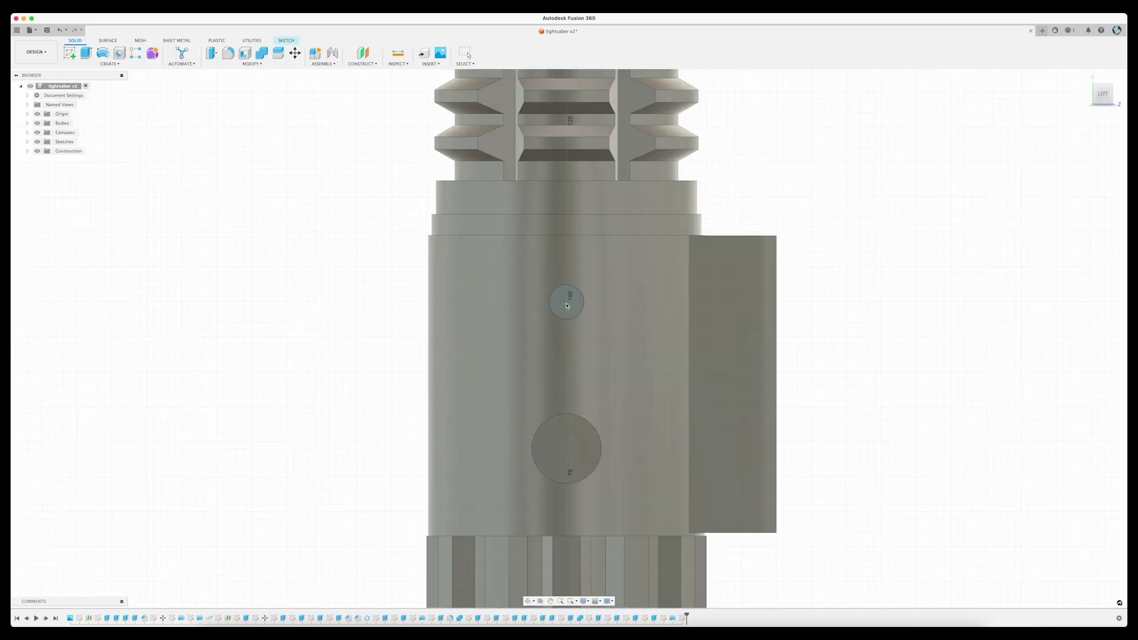
left_click(567, 306)
middle_click_drag(567, 306, 528, 318, "shift")
type("5")
key("Return")
- Sketch a 2 mm circle at the centre of the lower recess's face and add a 3 mm circle at its edge
scroll(528, 317, "down", 5)
middle_click_drag(279, 344, 536, 198, "shift")
left_click(567, 305)
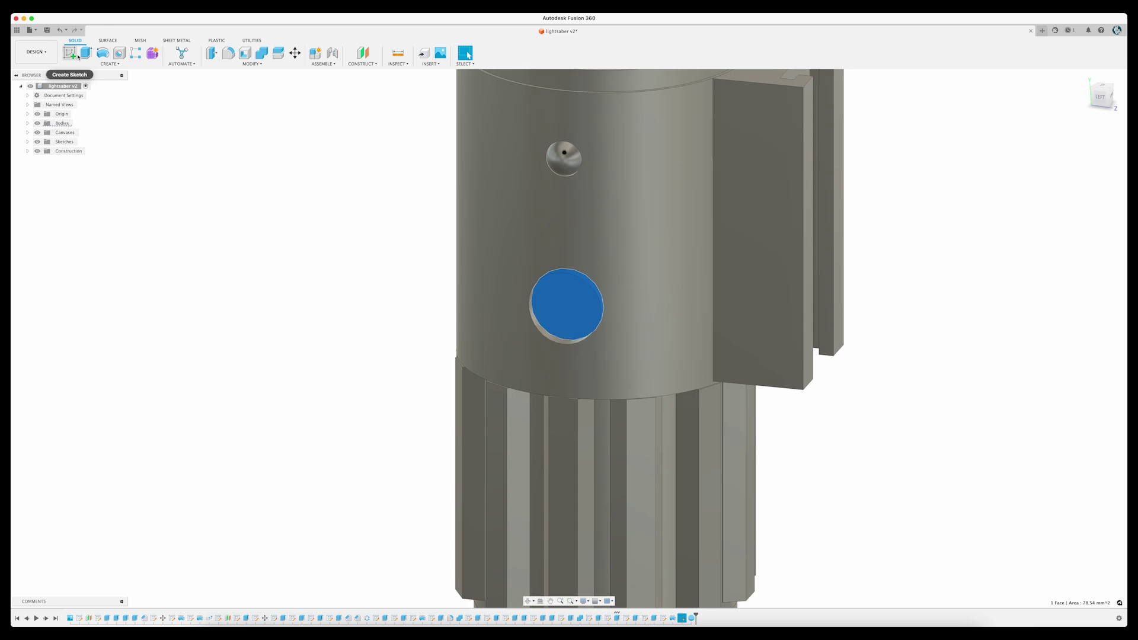
left_click(78, 56)
scroll(568, 306, "up", 4)
key("c")
left_click(503, 234)
type("2")
key("Return")
key("c")
left_click(504, 233)
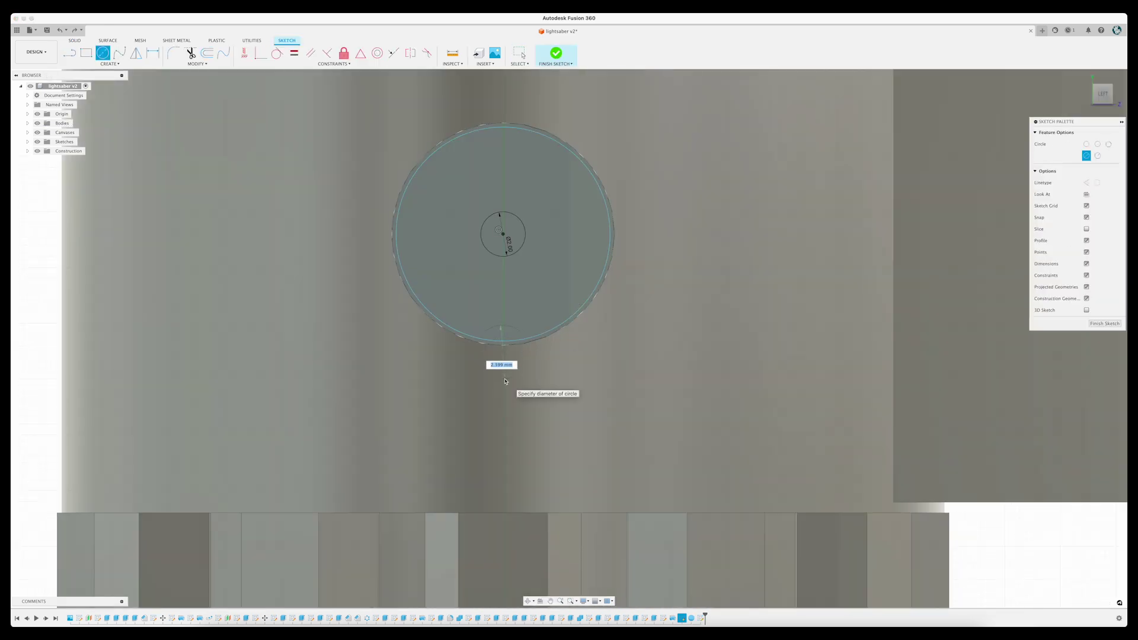
type("3")
key("Return")
- Circularly pattern the 3 mm circle around the lower recess's centre with a quantity of 6 and extrude the knob-shaped profile
left_click(978, 146)
left_click(503, 234)
type("6")
key("Return")
left_click(590, 285)
left_click(589, 183)
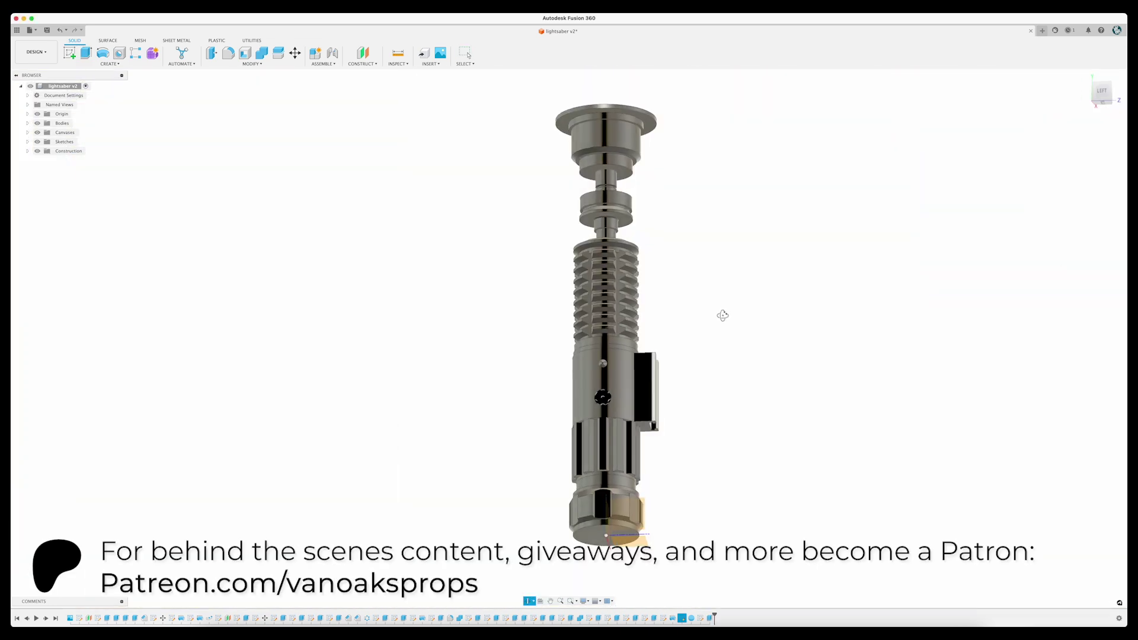
middle_click_drag(722, 315, 520, 324, "shift")
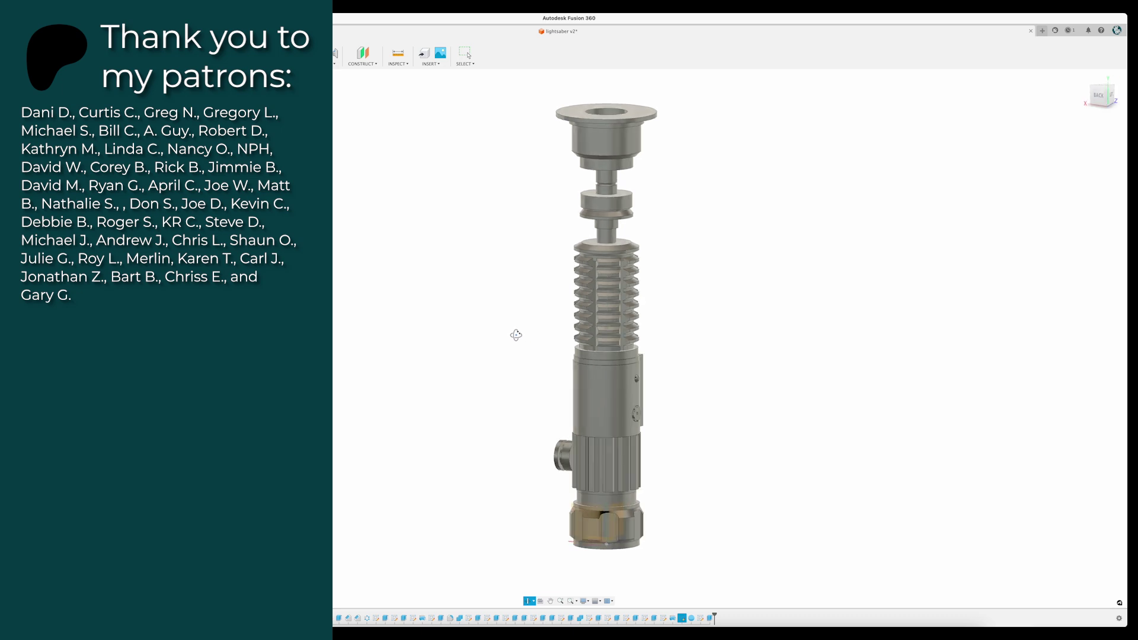
middle_click_drag(516, 335, 451, 335, "shift")
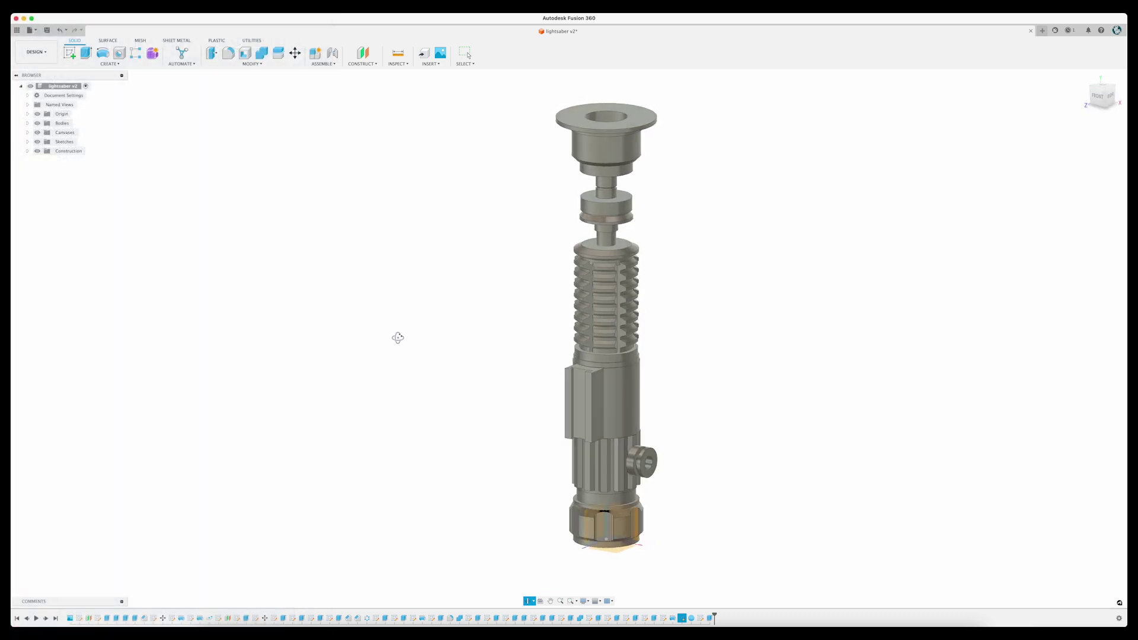